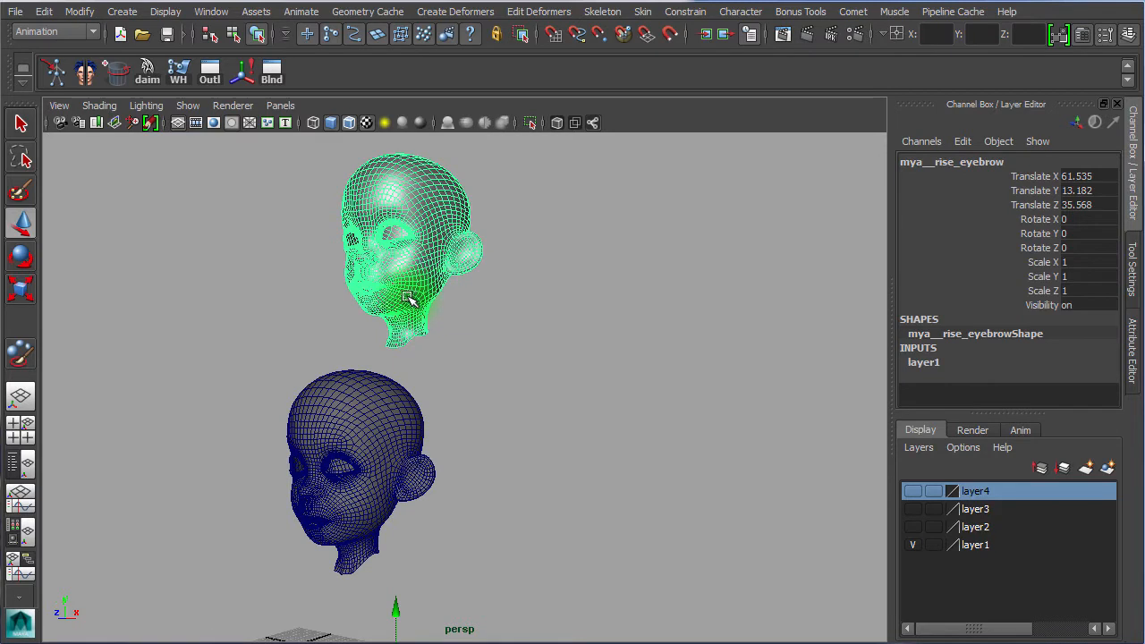
Select the upper mya__rise_eyebrow head as the target and add the lower ori head last as the base
left_click(407, 428)
left_click(394, 251)
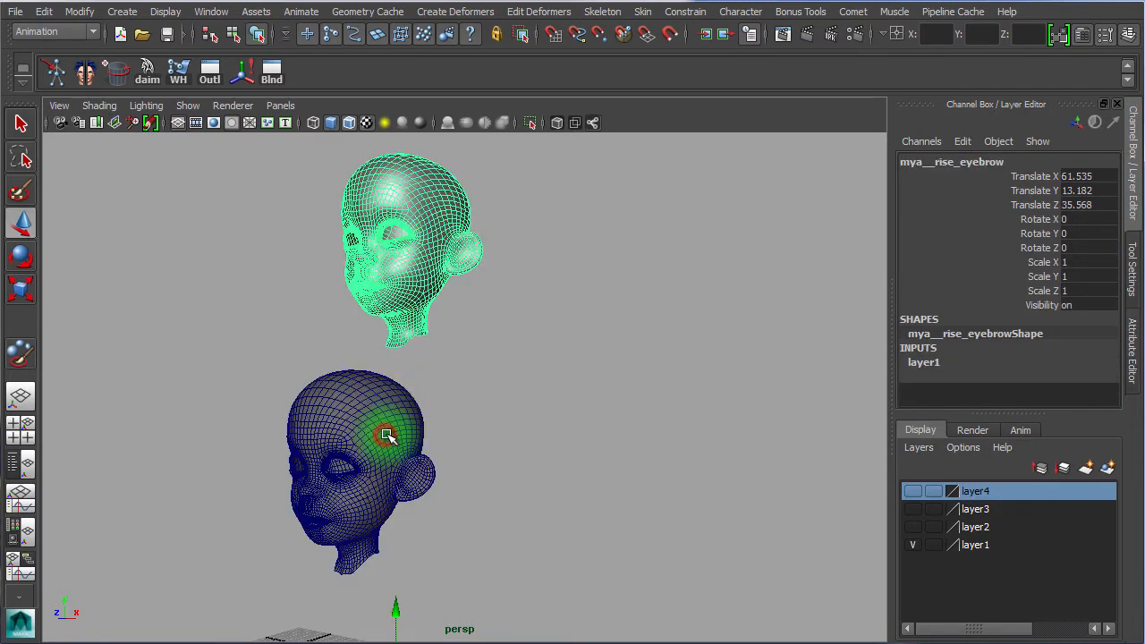
left_click(385, 401)
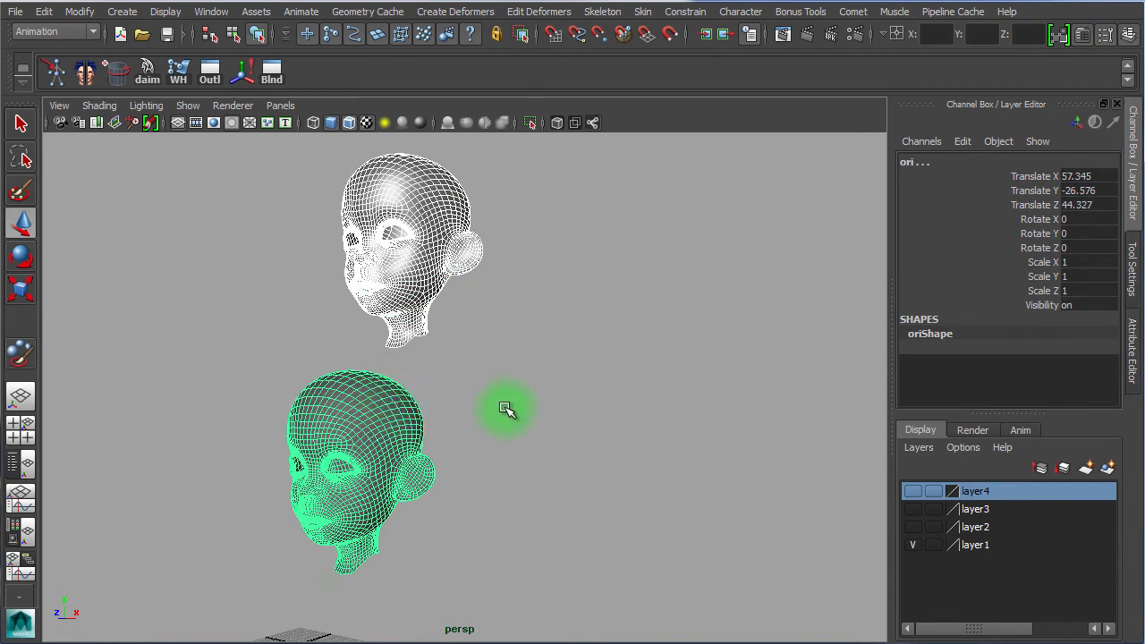
left_click_drag(437, 400, 506, 403, "alt")
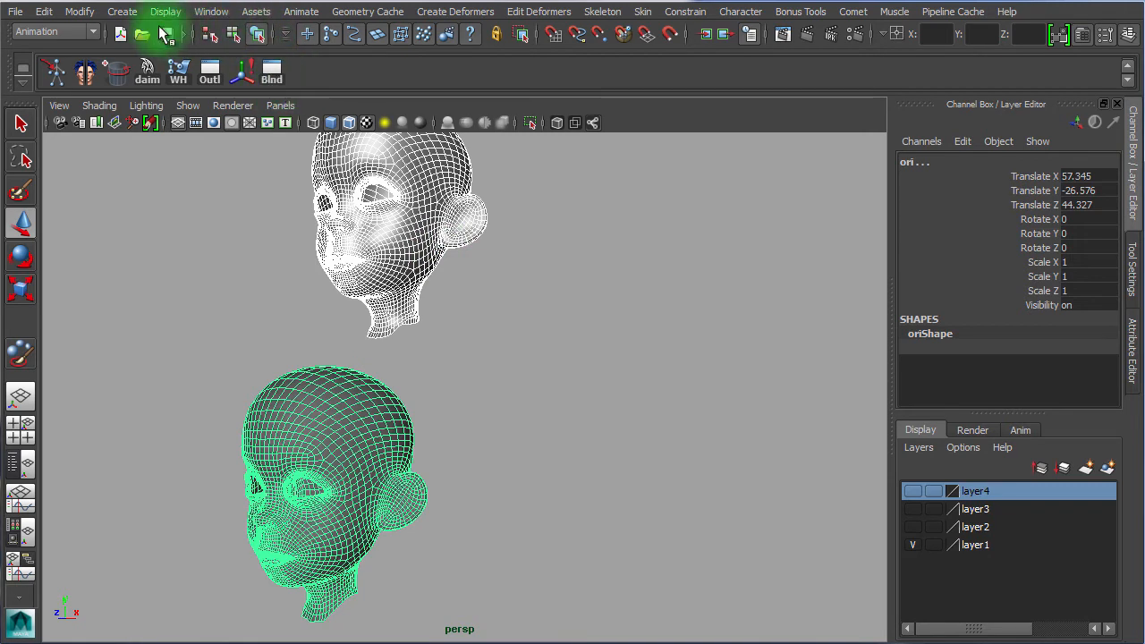
Open the animation editor for blend shapes to view its empty window, and close it again
left_click(121, 12)
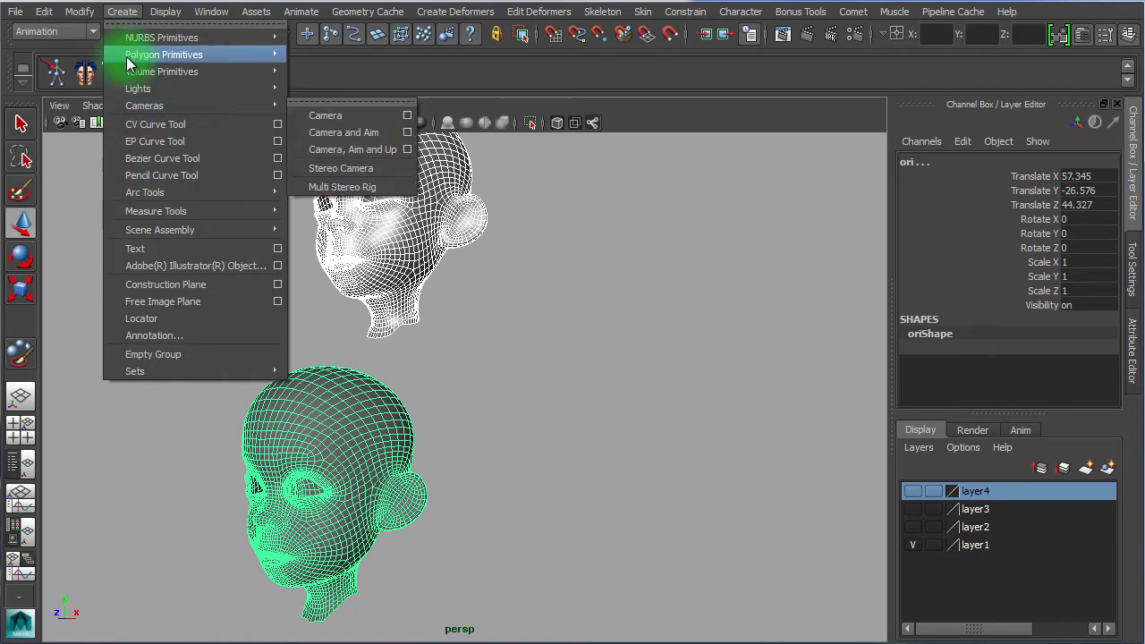
mouse_move(98, 20)
mouse_move(215, 20)
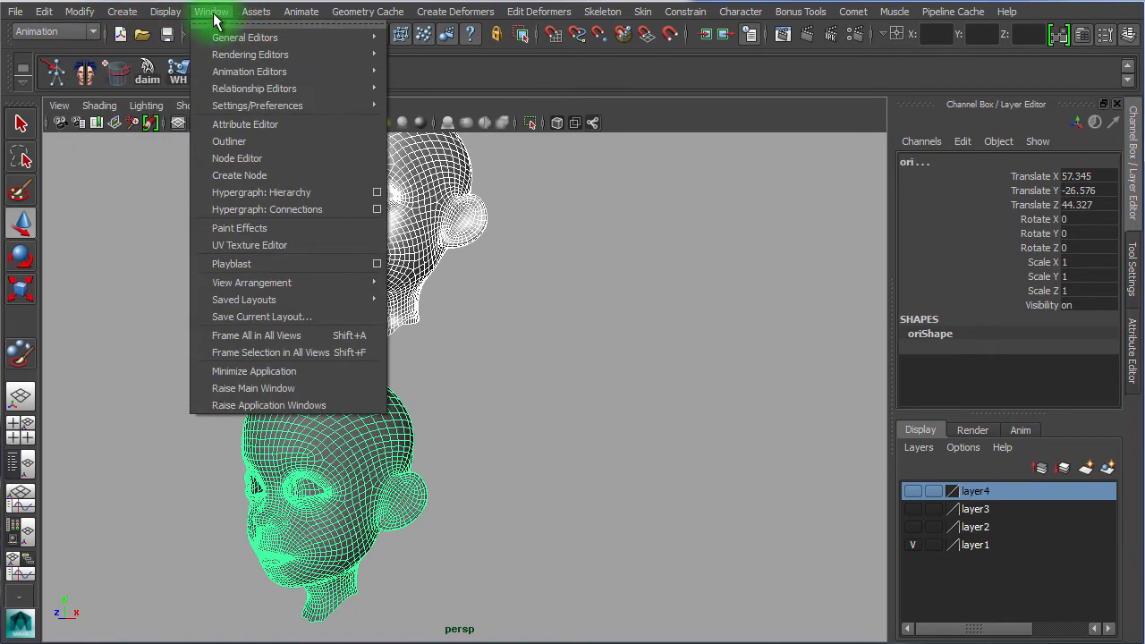
mouse_move(223, 79)
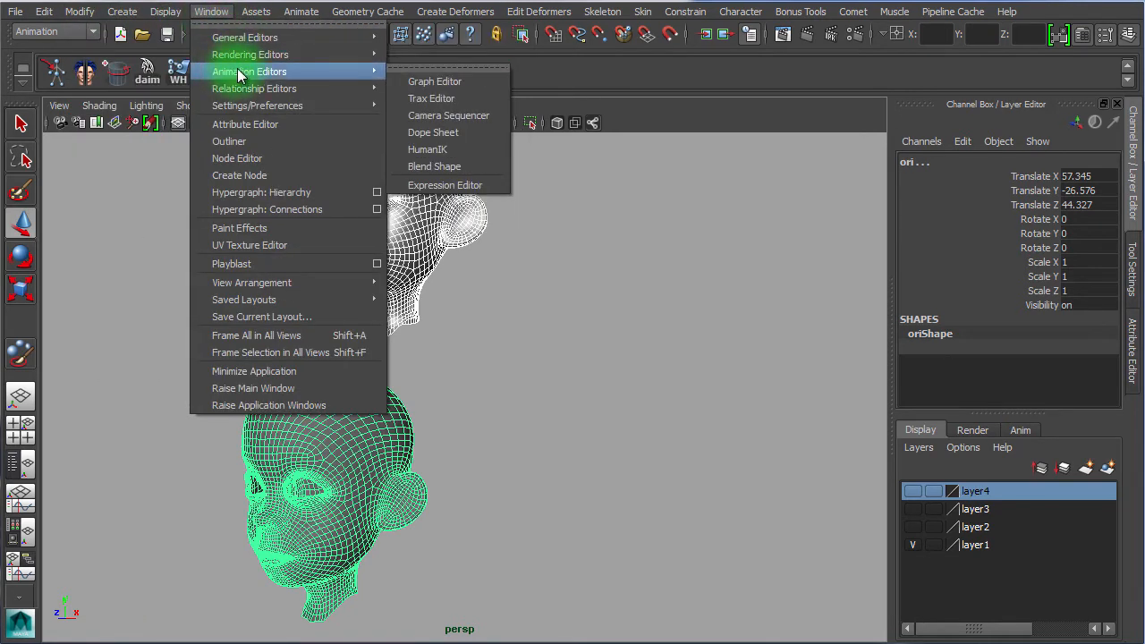
left_click(437, 170)
left_click_drag(388, 162, 768, 134)
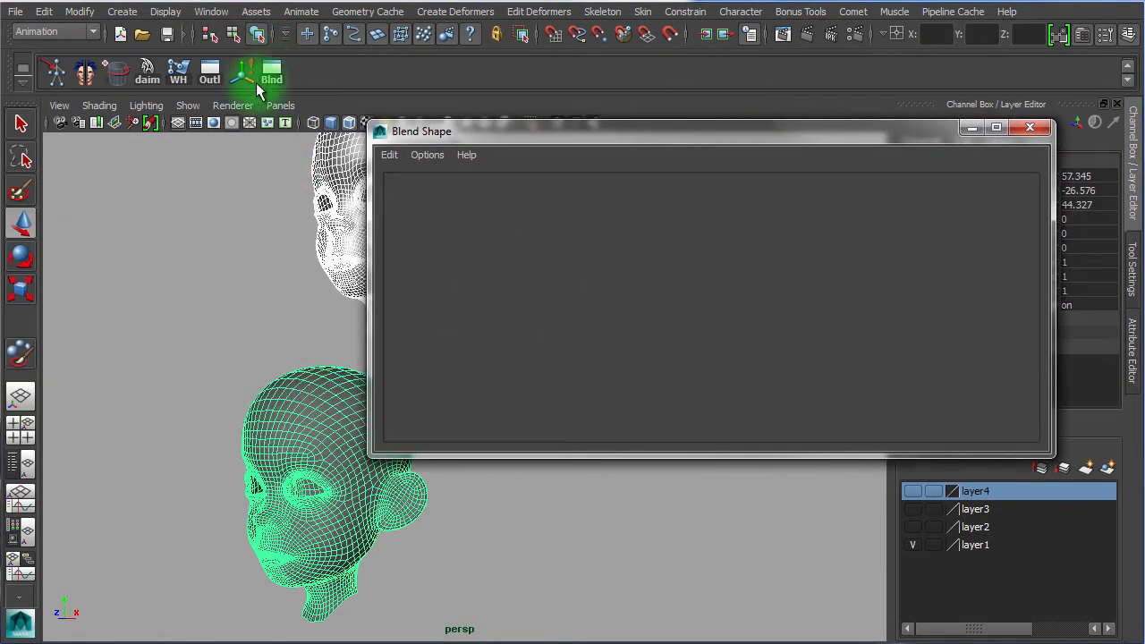
left_click(1038, 128)
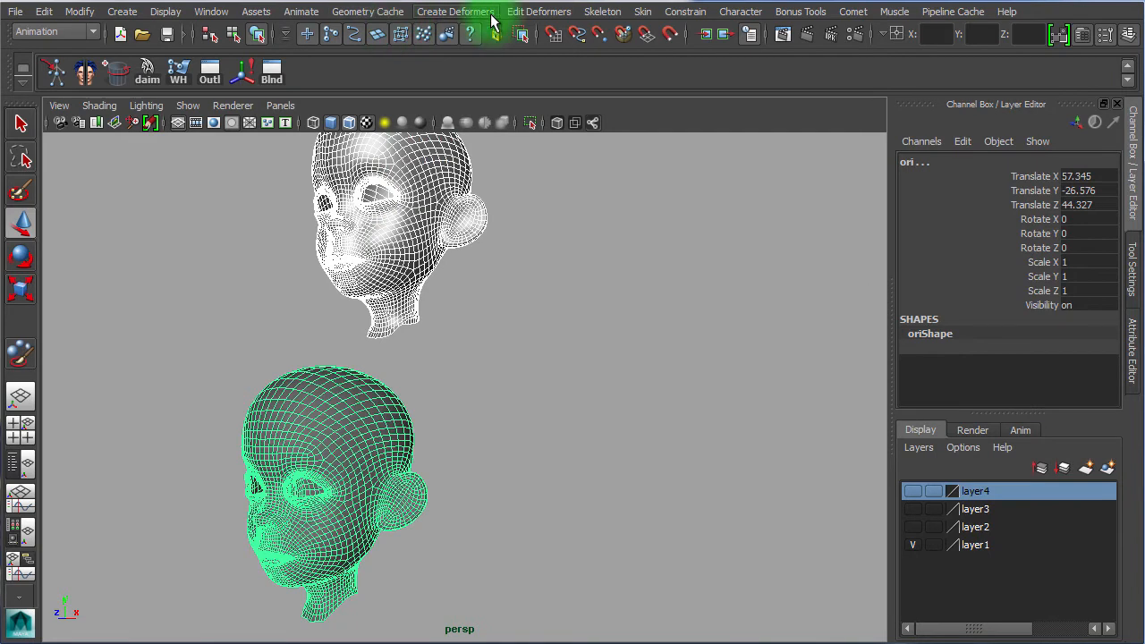
Create a blend shape on the selected heads with Local origin, envelope 1.0000 and Check topology enabled
left_click(461, 19)
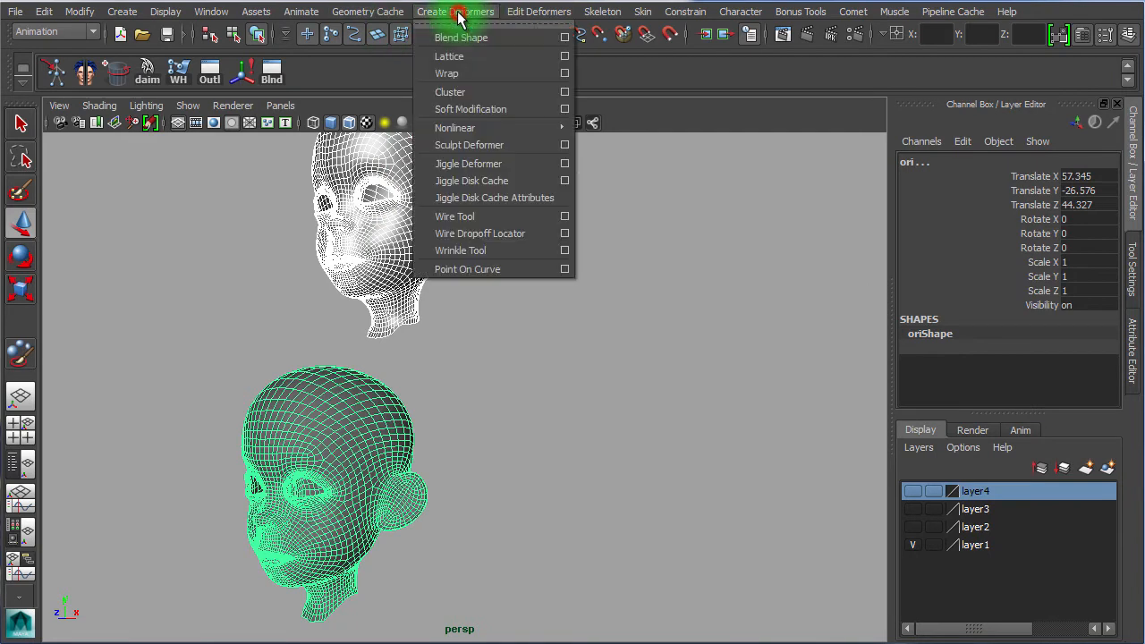
left_click(561, 37)
left_click_drag(670, 71, 545, 71)
left_click(509, 93)
left_click(512, 123)
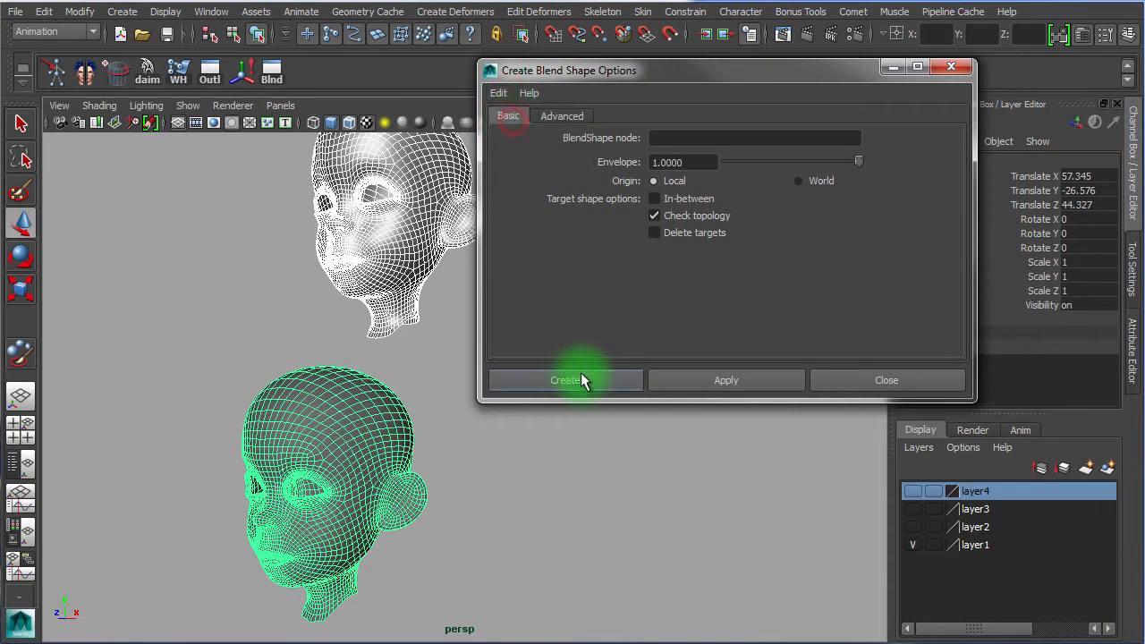
left_click(567, 382)
Open the Blend Shape editor and raise the eyebrow target's weight to 1.000 on the base head
left_click(270, 74)
left_click_drag(541, 143, 773, 153)
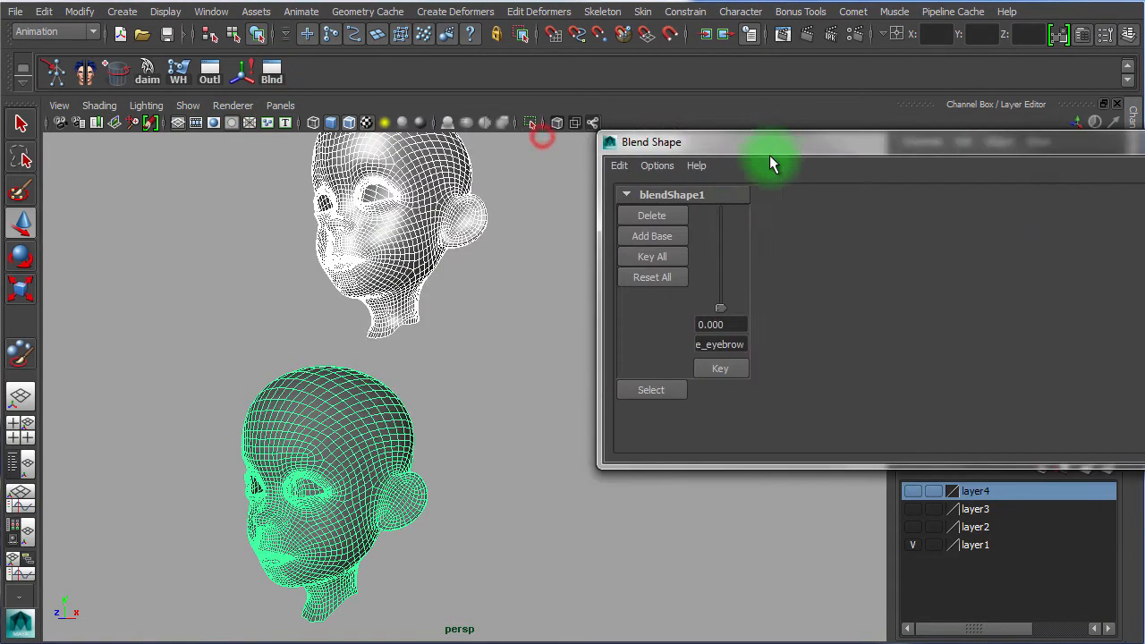
middle_click_drag(473, 345, 572, 344, "alt")
right_click_drag(527, 355, 630, 353, "alt")
middle_click_drag(552, 355, 421, 284, "alt")
right_click_drag(394, 320, 486, 319, "alt")
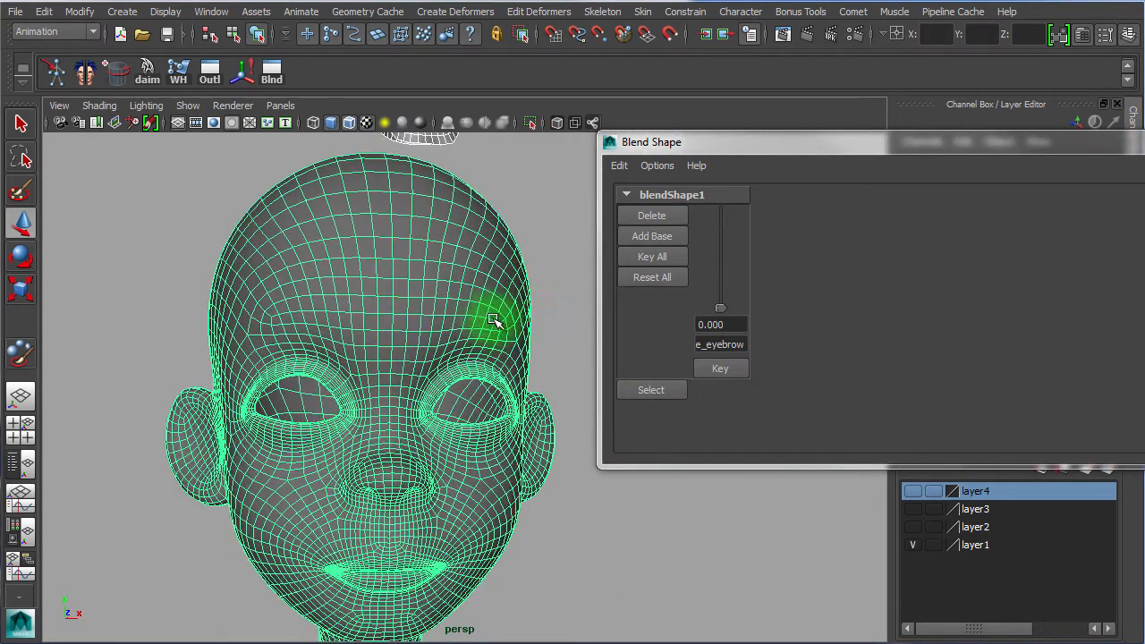
left_click(556, 238)
left_click_drag(723, 307, 677, 200)
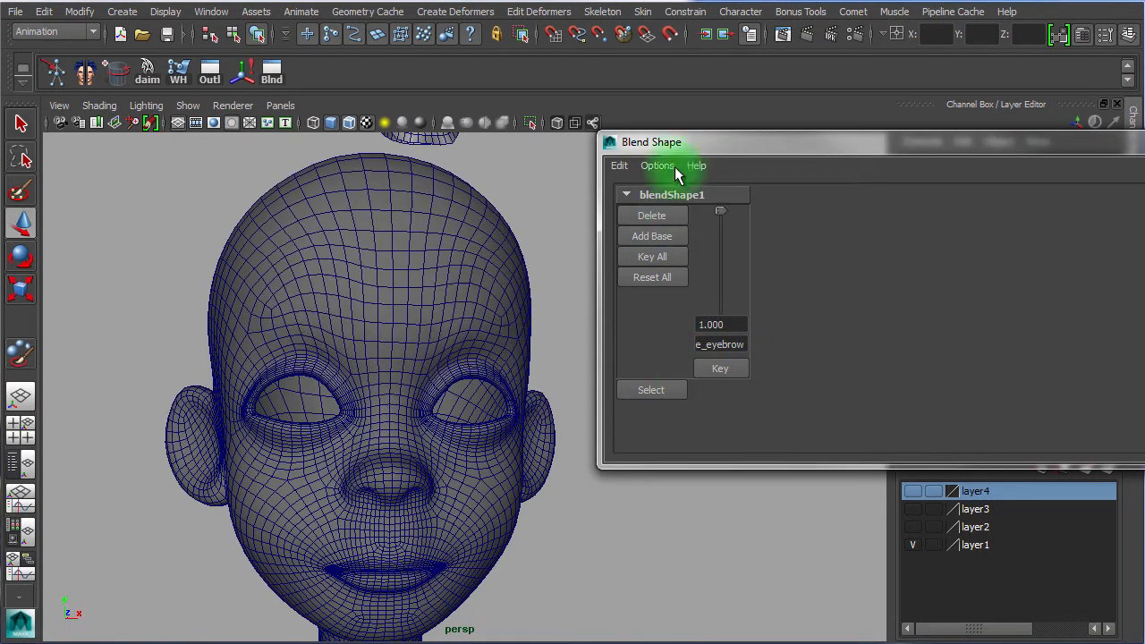
Return the eyebrow target's weight to 0.000 and delete the blendShape1 deformer
left_click_drag(559, 475, 512, 424, "alt")
left_click_drag(715, 210, 723, 388)
left_click_drag(718, 143, 585, 143)
left_click_drag(461, 227, 610, 226)
left_click_drag(823, 140, 757, 147)
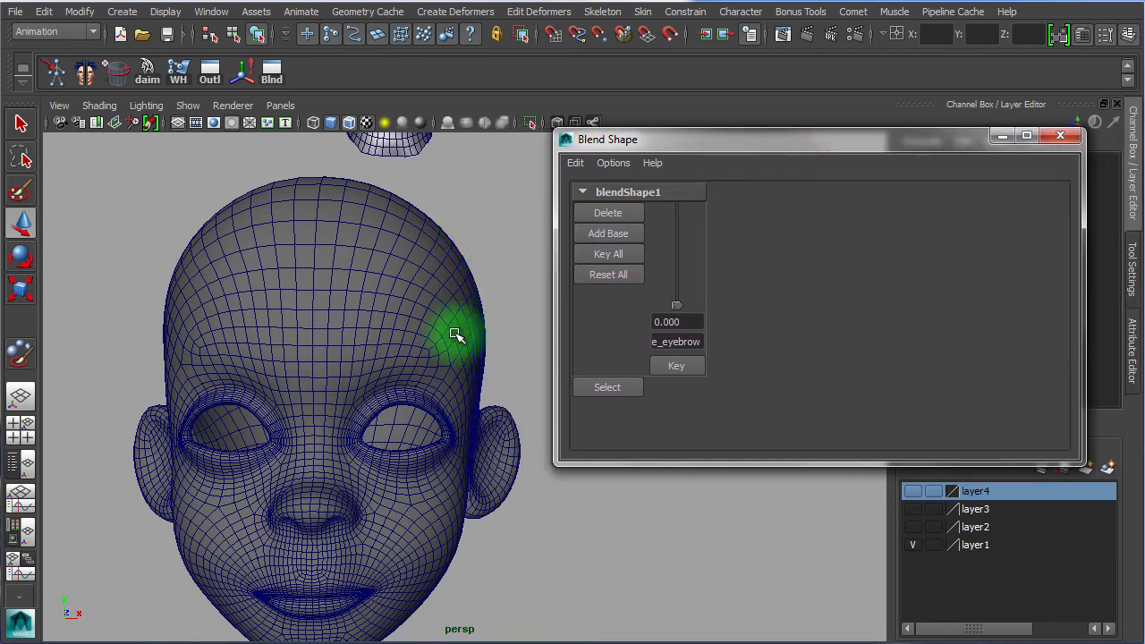
left_click_drag(674, 296, 672, 378)
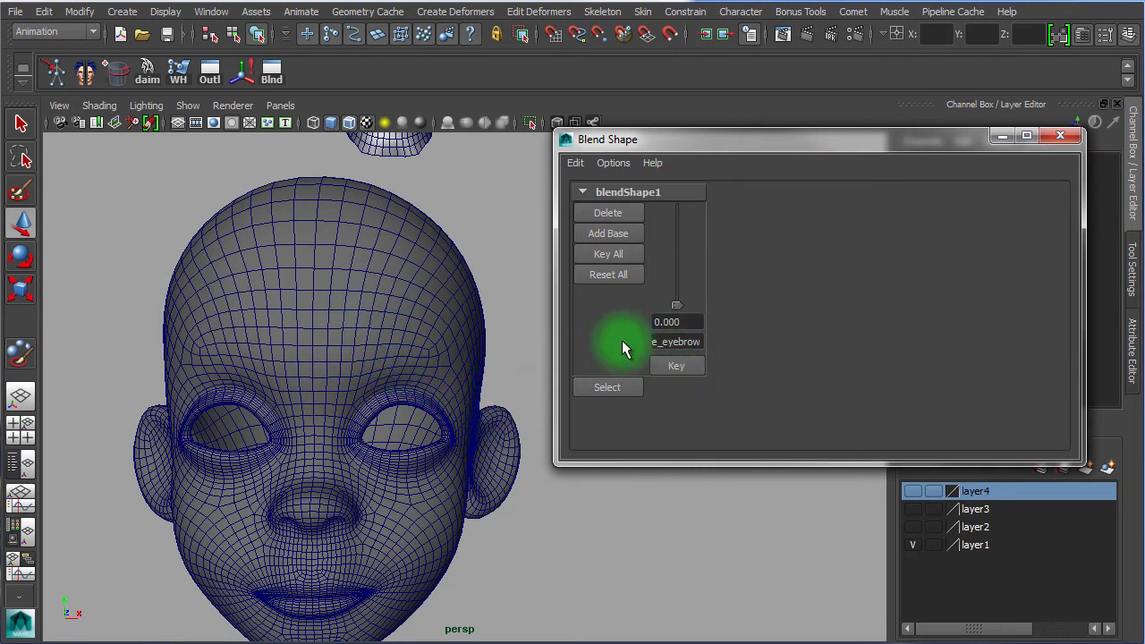
left_click_drag(676, 305, 672, 370)
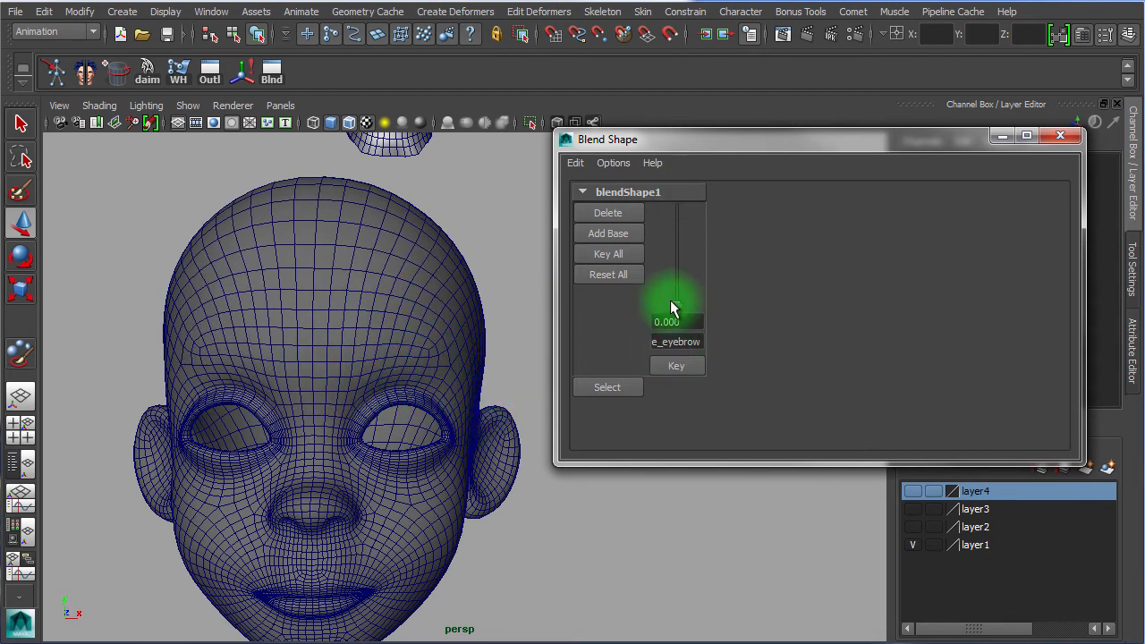
right_click_drag(460, 322, 365, 317, "alt")
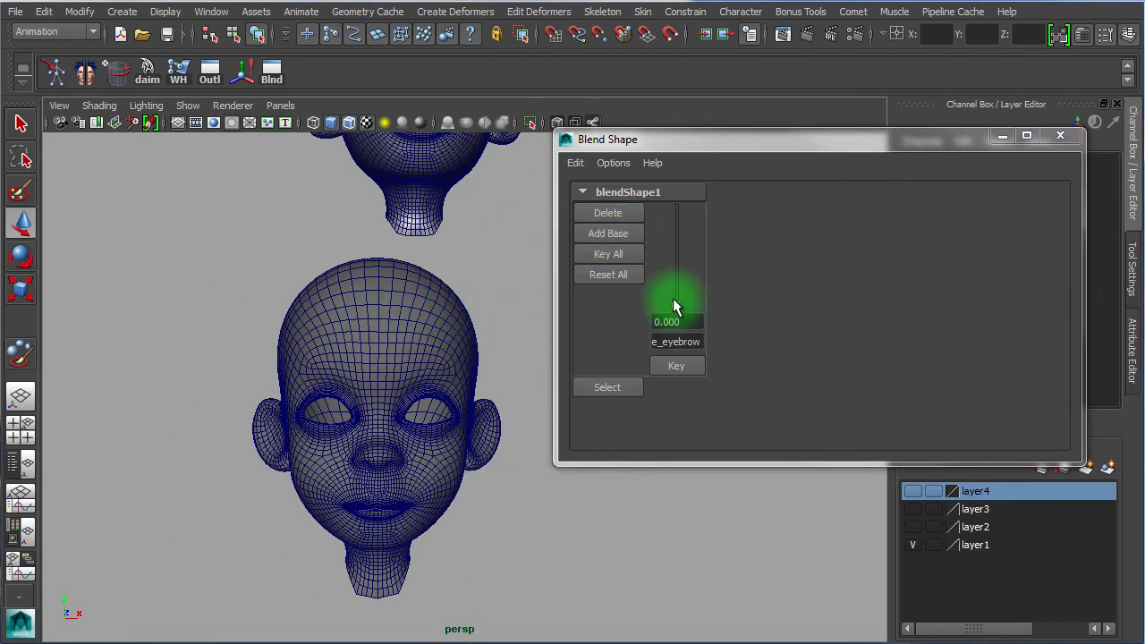
left_click(675, 306)
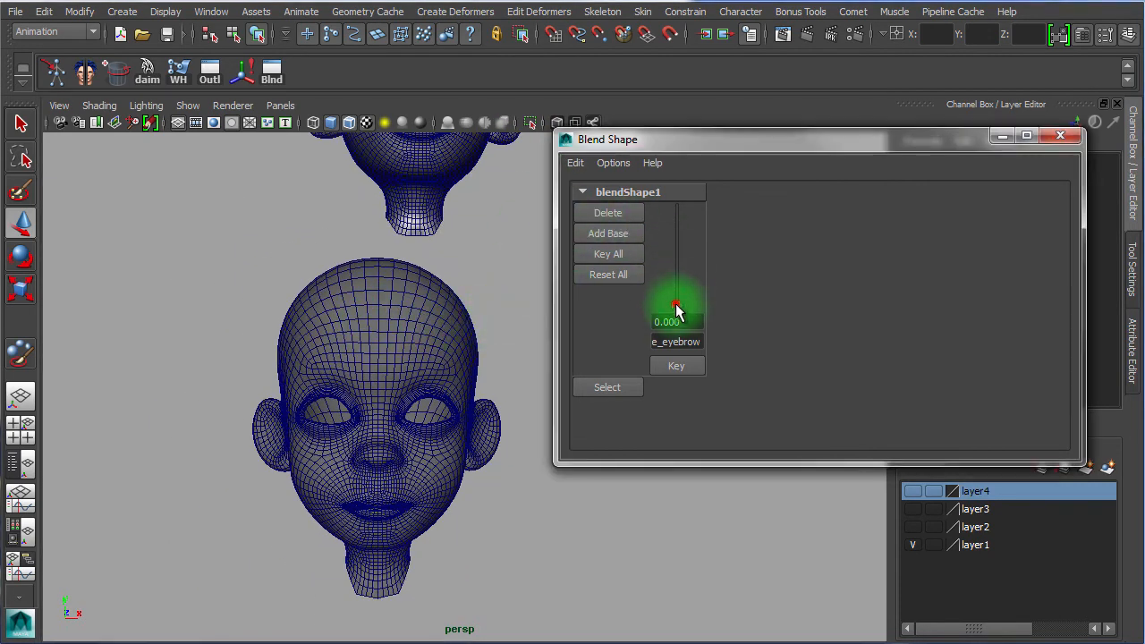
left_click(616, 214)
Hide layer1 and show layer2, keeping the Blend Shape window clear of the heads
right_click_drag(439, 332, 214, 309, "alt")
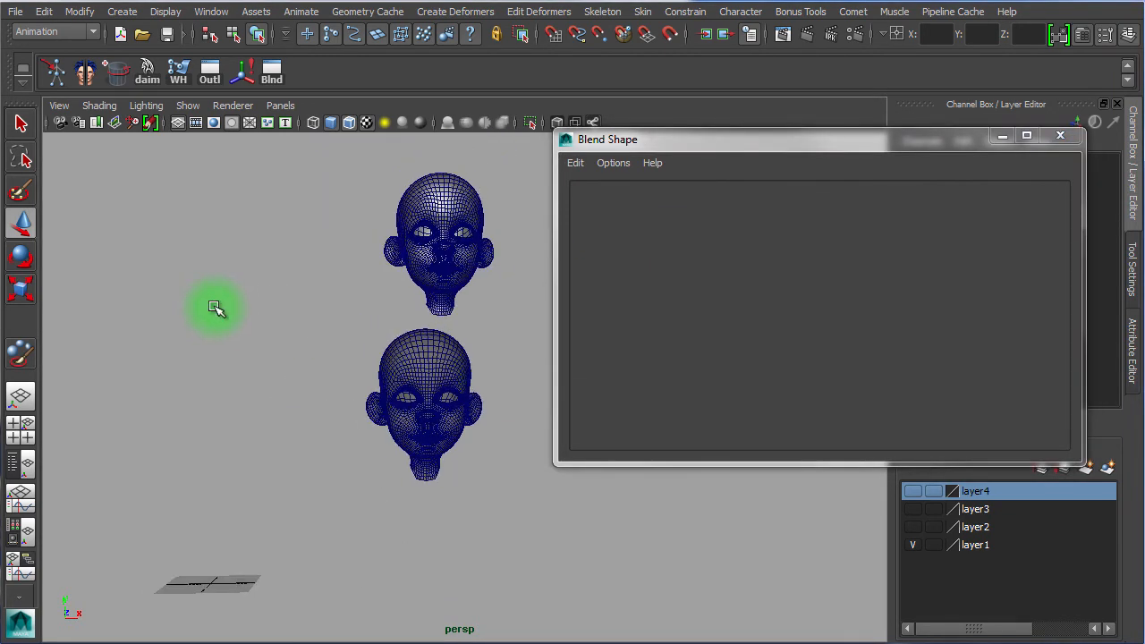
left_click(914, 545)
left_click(913, 526)
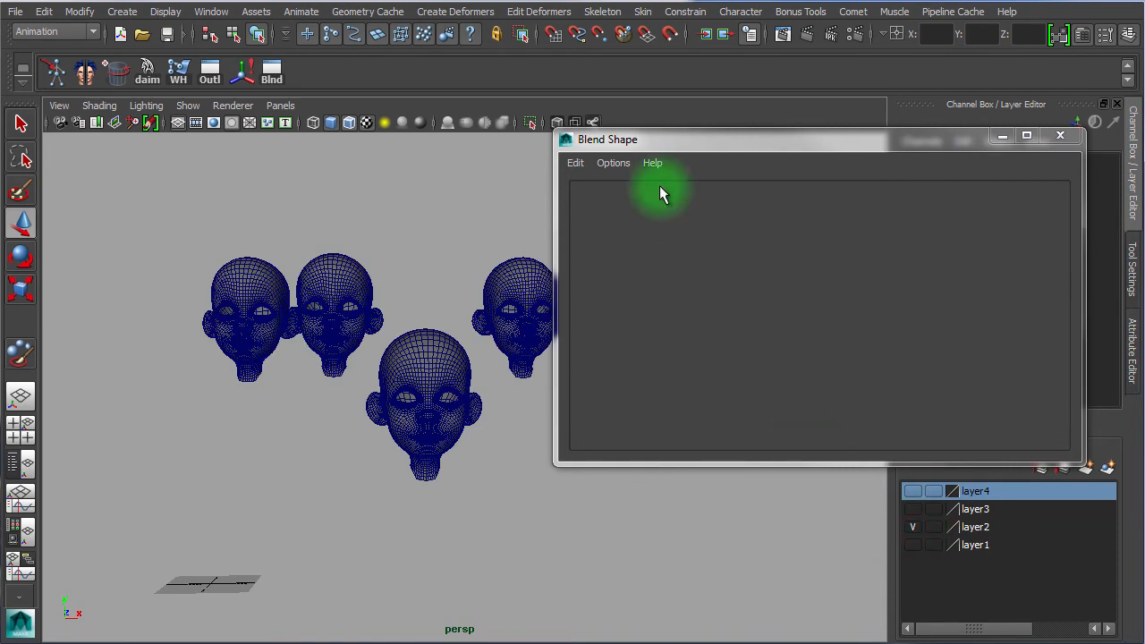
left_click_drag(659, 141, 774, 135)
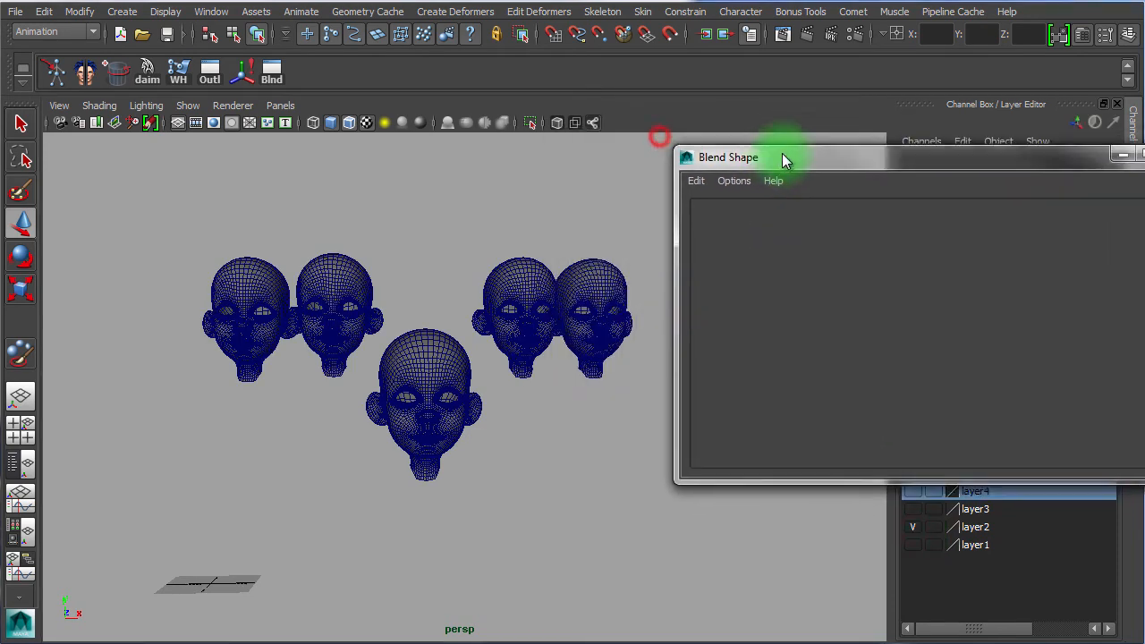
Create a blend shape from the four upper eyebrow heads, with the lower central ori head selected last as the base
left_click(225, 269)
left_click(341, 284, "shift")
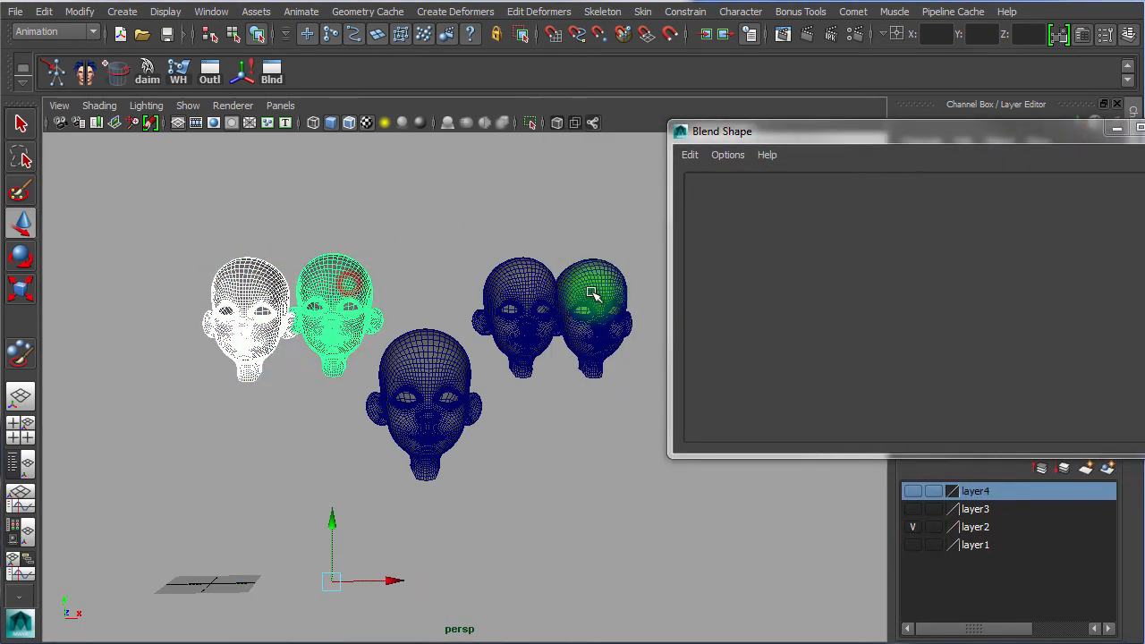
left_click(518, 281, "shift")
left_click(604, 282, "shift")
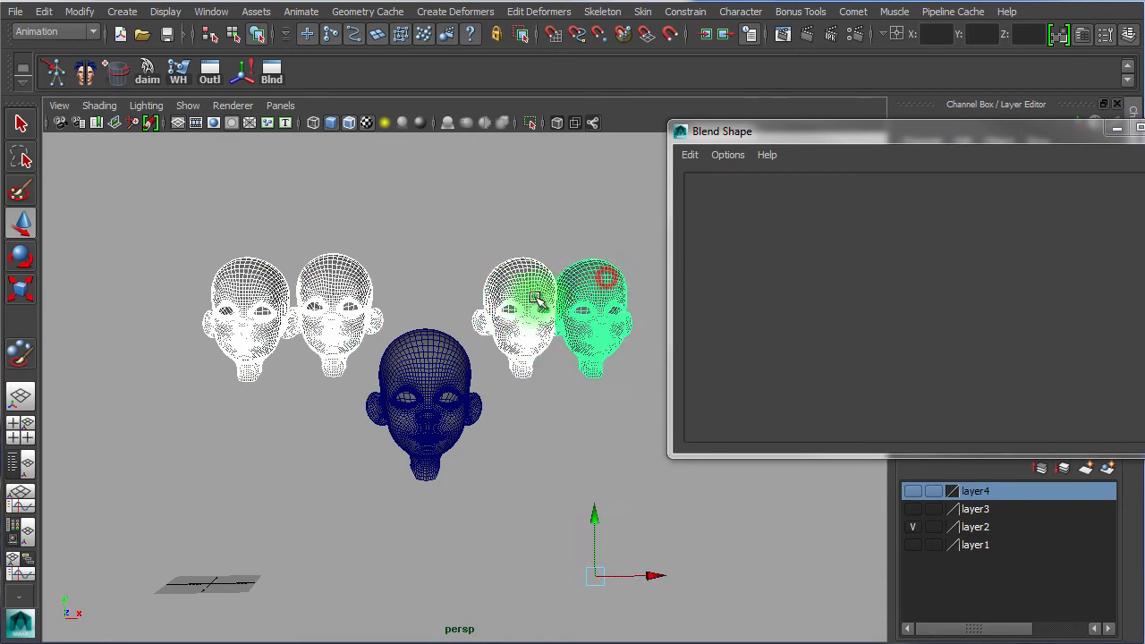
left_click(425, 346, "shift")
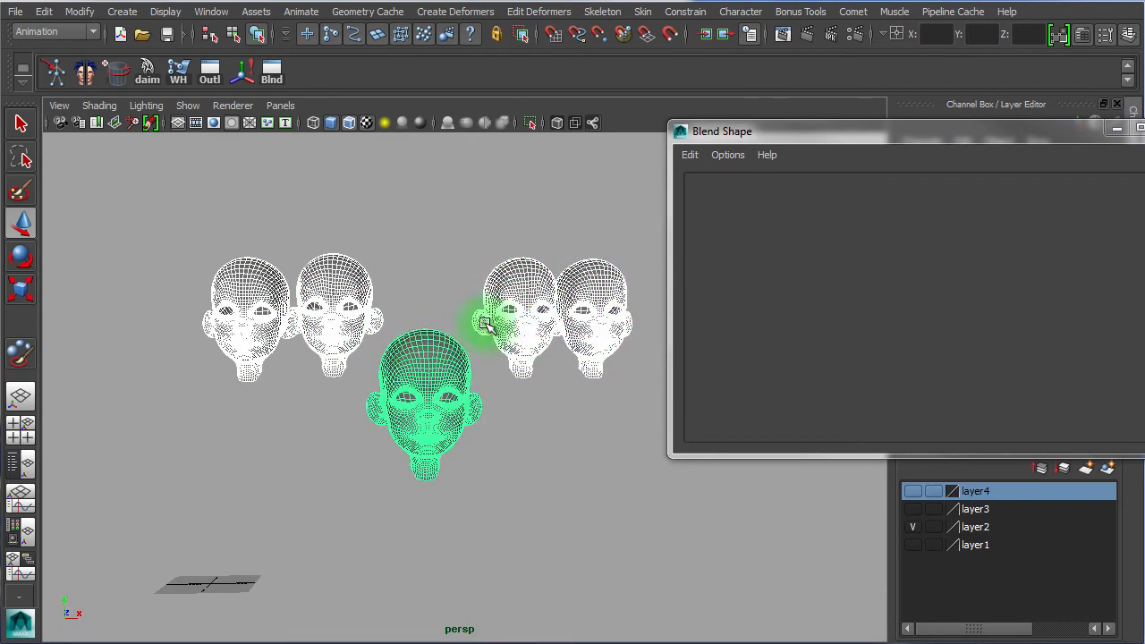
left_click_drag(769, 136, 563, 119)
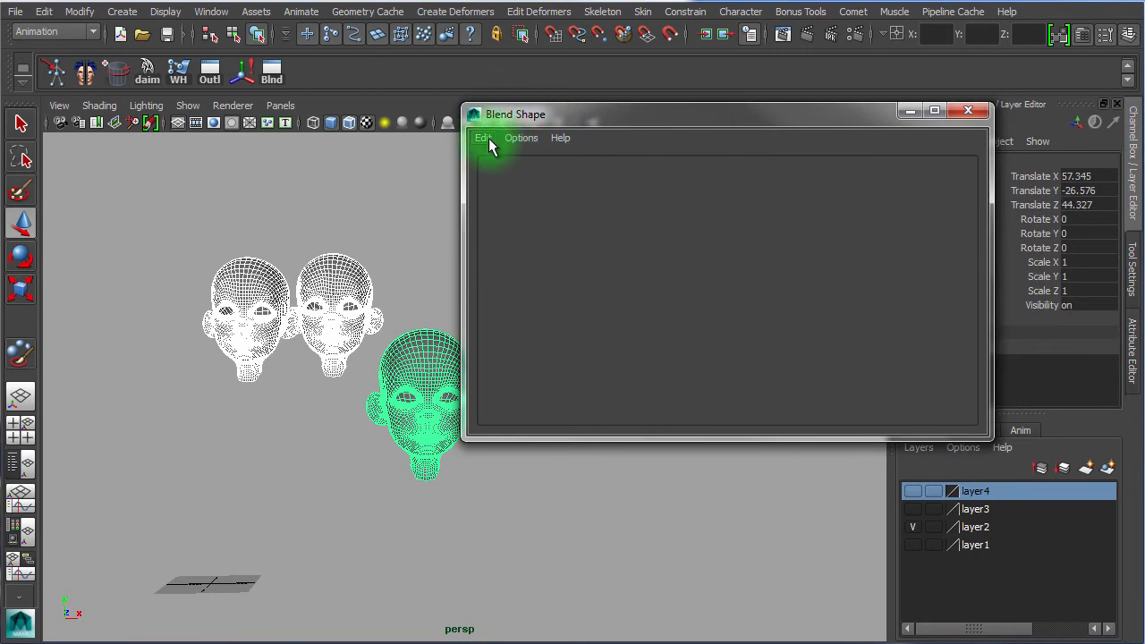
left_click(534, 164)
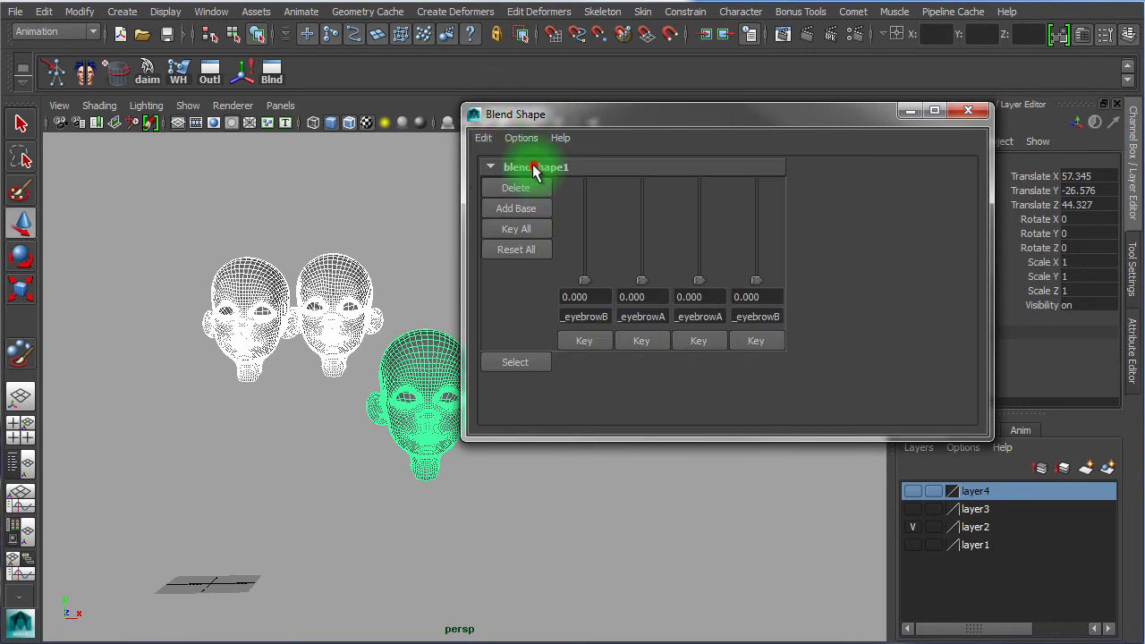
Raise the weights of all four eyebrow targets to 1.000 and check the base head's forehead up close
left_click(417, 555)
scroll(393, 541, "up", 2)
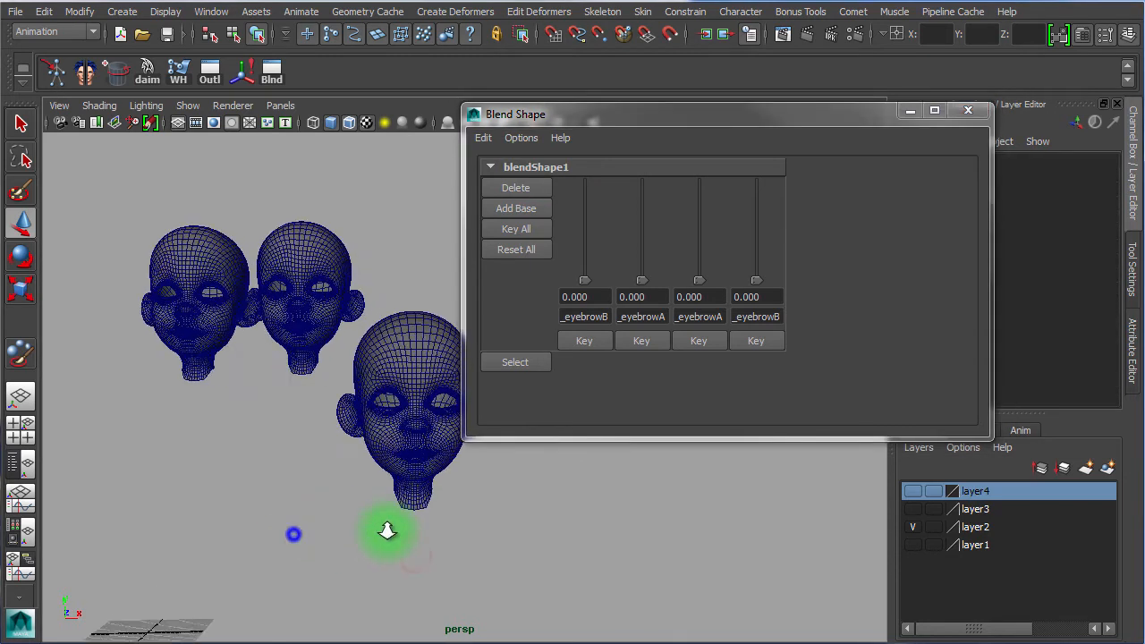
scroll(378, 530, "up", 3)
scroll(537, 528, "up", 3)
scroll(409, 526, "up", 2)
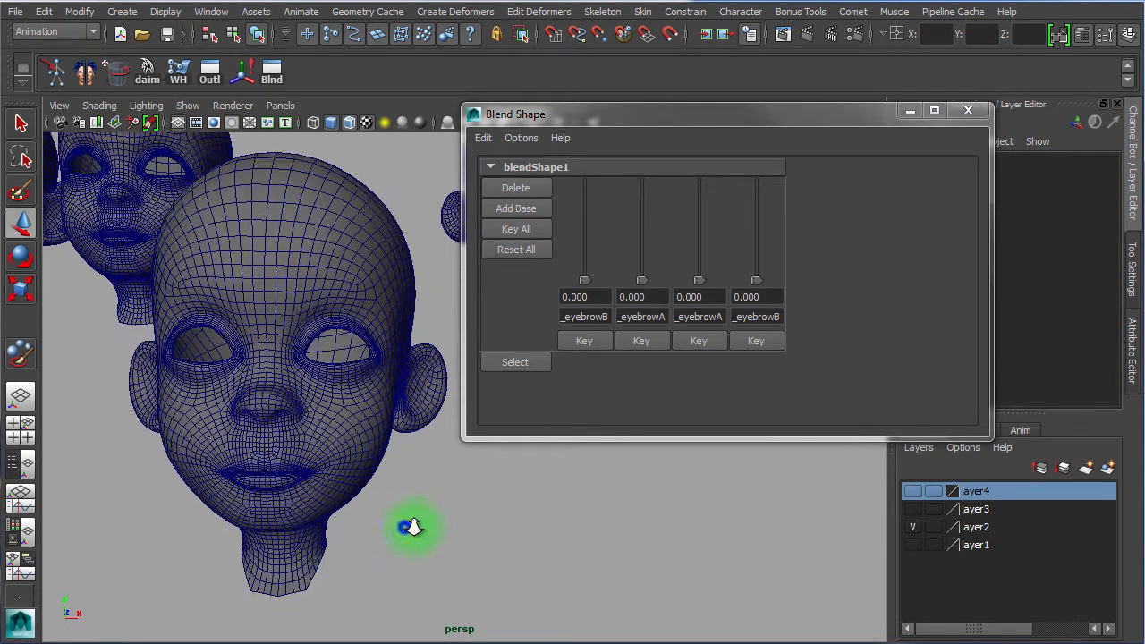
scroll(410, 527, "up", 3)
scroll(455, 539, "up", 4)
left_click_drag(582, 277, 623, 239)
left_click_drag(647, 276, 672, 205)
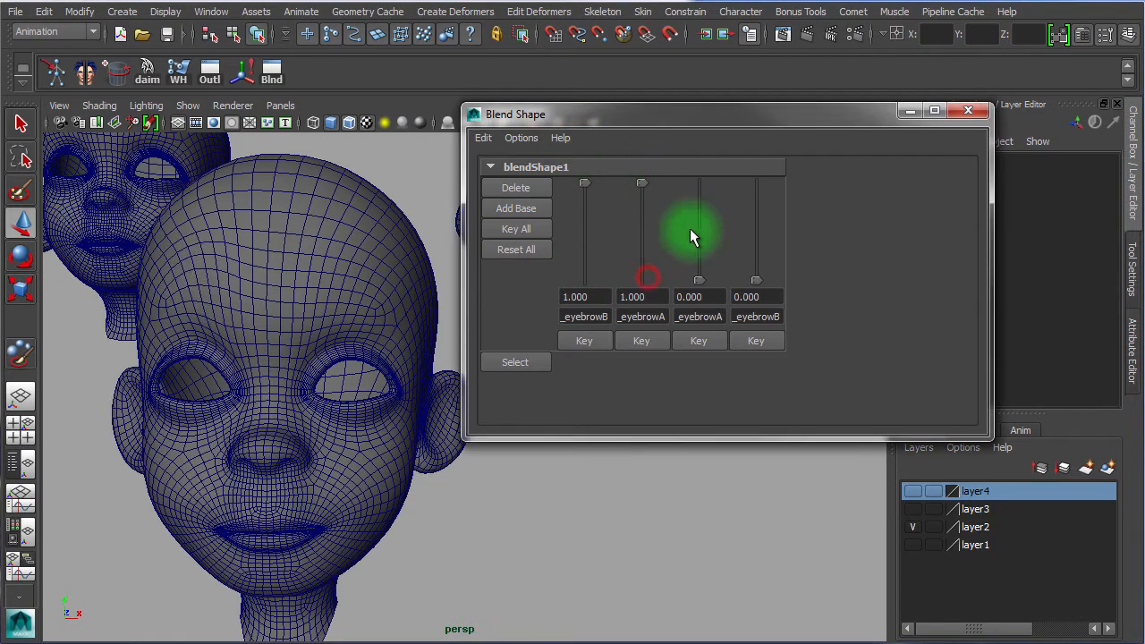
left_click_drag(697, 275, 685, 141)
left_click_drag(760, 281, 761, 152)
right_click_drag(297, 368, 306, 381, "alt")
middle_click_drag(306, 381, 332, 388, "alt")
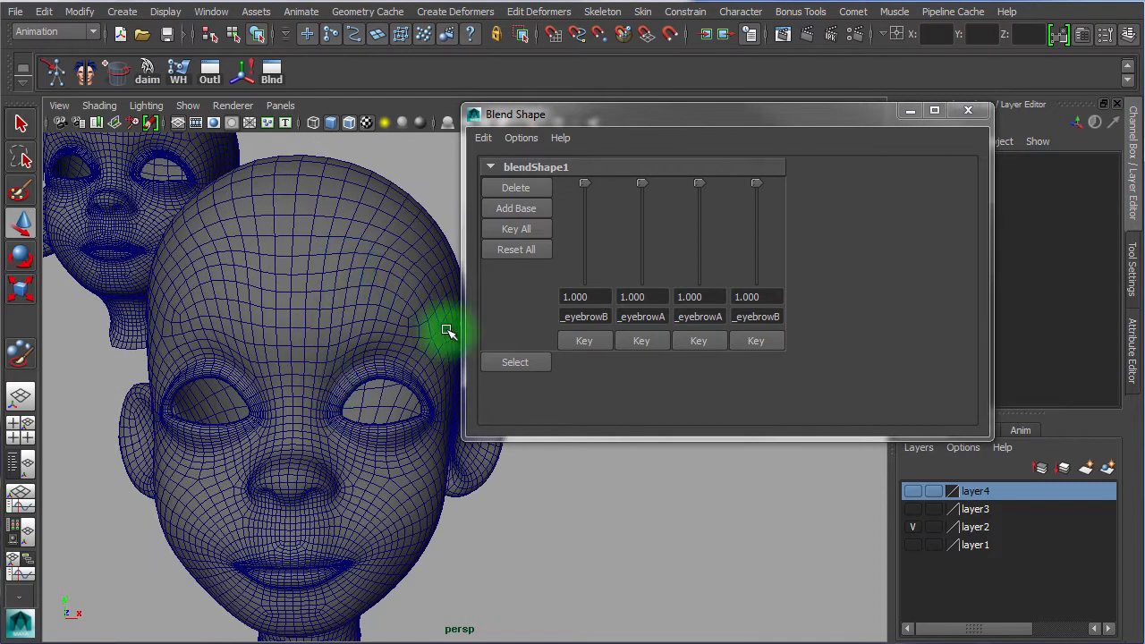
Lower the four eyebrow target weights back to 0.000, and try the second target alone at about 0.844
left_click_drag(583, 180, 598, 216)
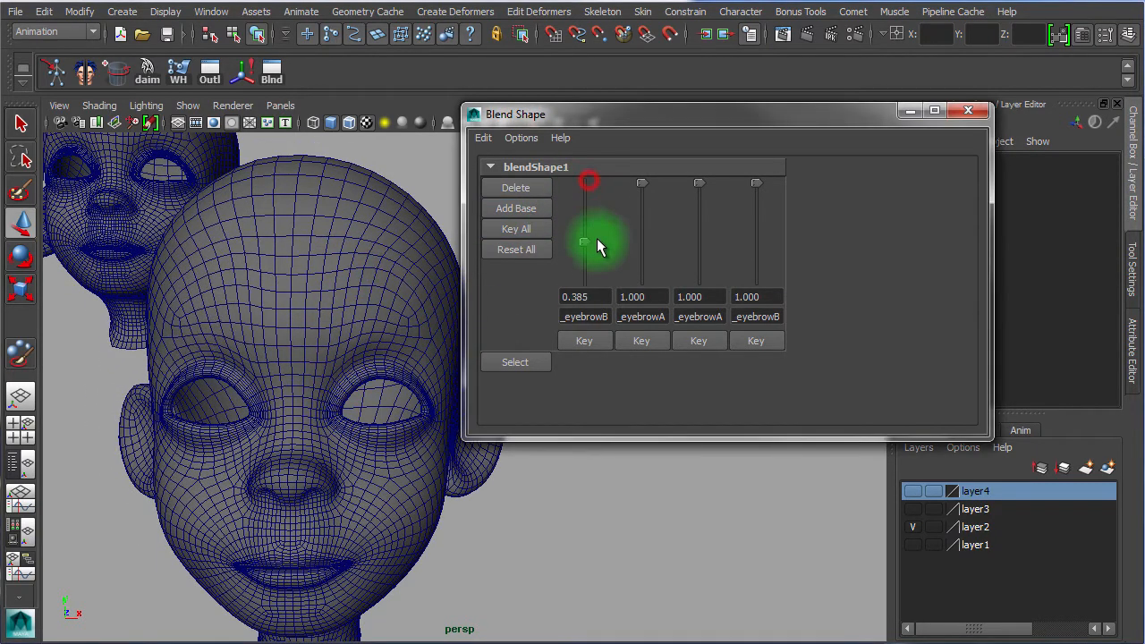
left_click_drag(599, 313, 646, 333)
left_click(642, 185)
left_click_drag(589, 184, 584, 284)
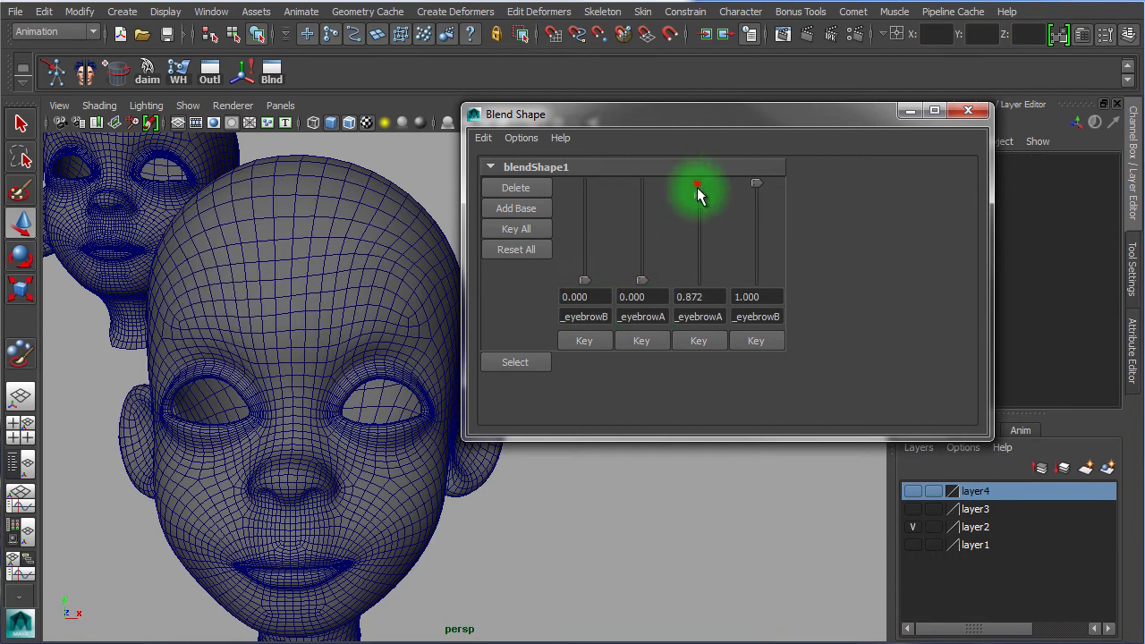
left_click_drag(699, 187, 699, 283)
left_click_drag(758, 185, 642, 199)
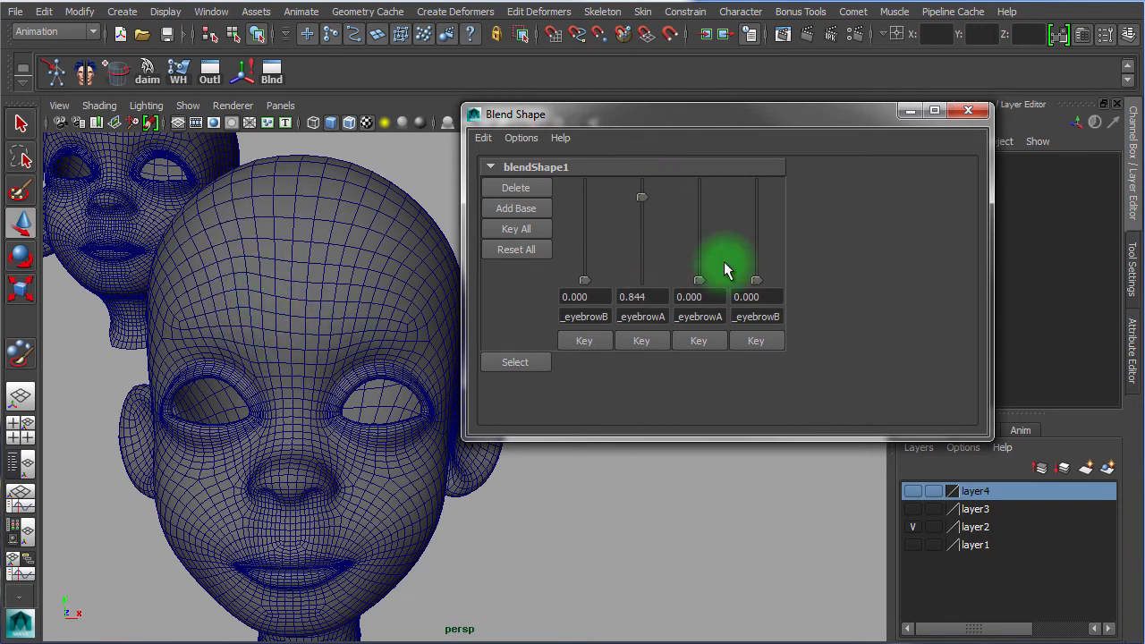
Vary the second eyebrow target's weight, return it to 0.000, and set the third target's weight to 1.000
mouse_move(639, 216)
left_mouse_down()
mouse_move(641, 203)
mouse_move(644, 250)
mouse_move(633, 187)
mouse_move(638, 195)
left_mouse_up()
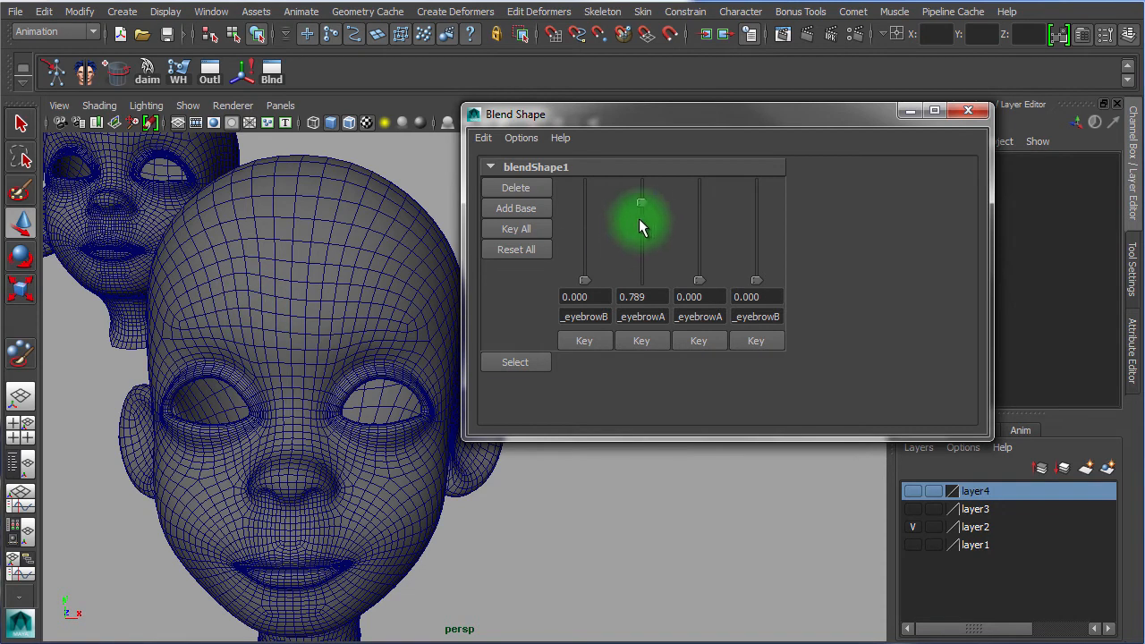
left_click_drag(642, 204, 705, 171)
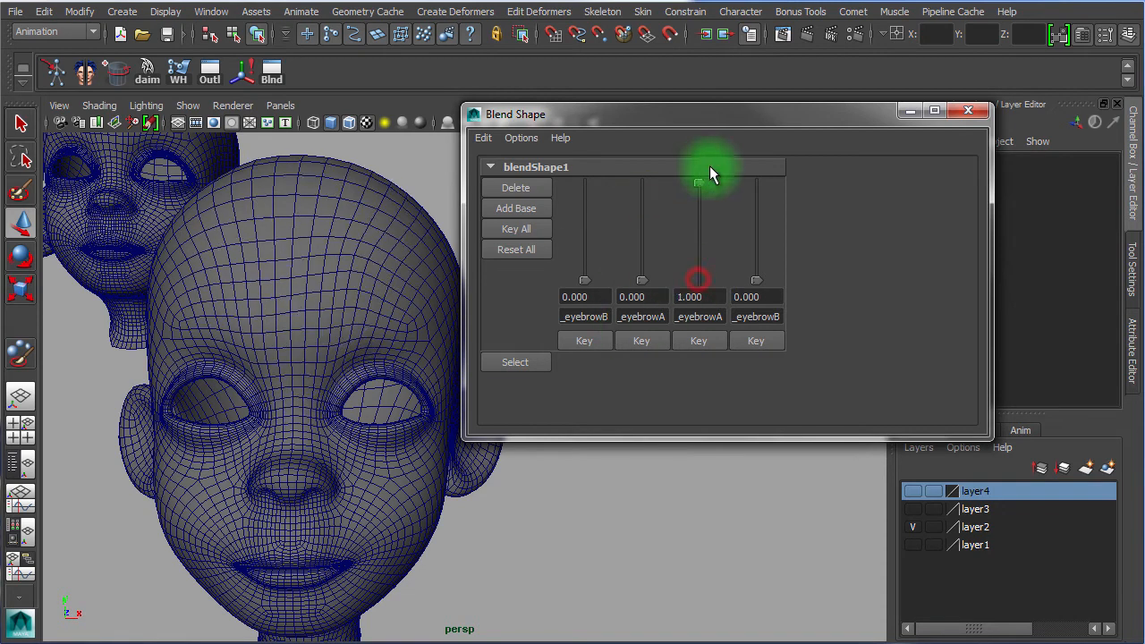
Raise the fourth, second and first eyebrow targets to 1.000, and lower the third and fourth targets to 0.000
left_click_drag(757, 280, 762, 153)
left_click_drag(640, 280, 629, 205)
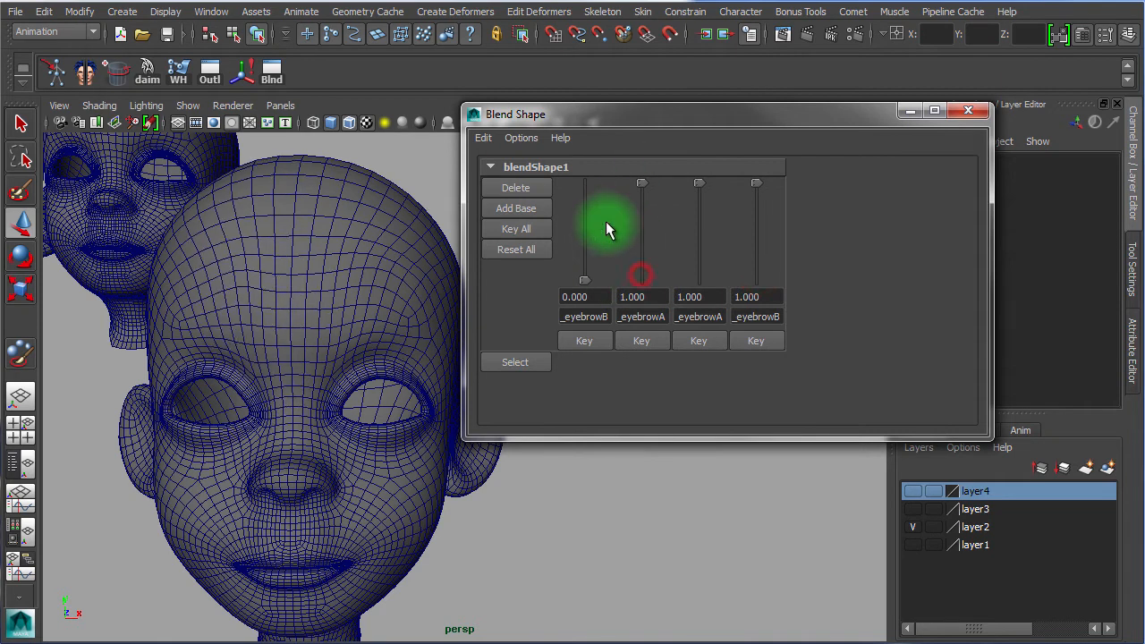
left_click_drag(586, 280, 594, 172)
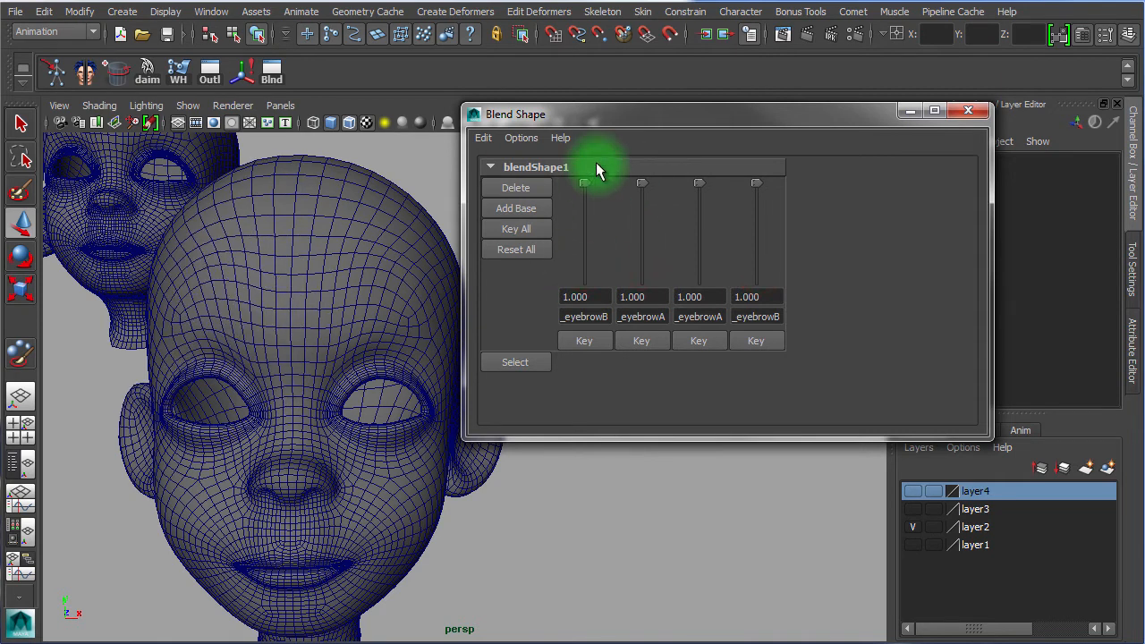
left_click_drag(701, 183, 711, 281)
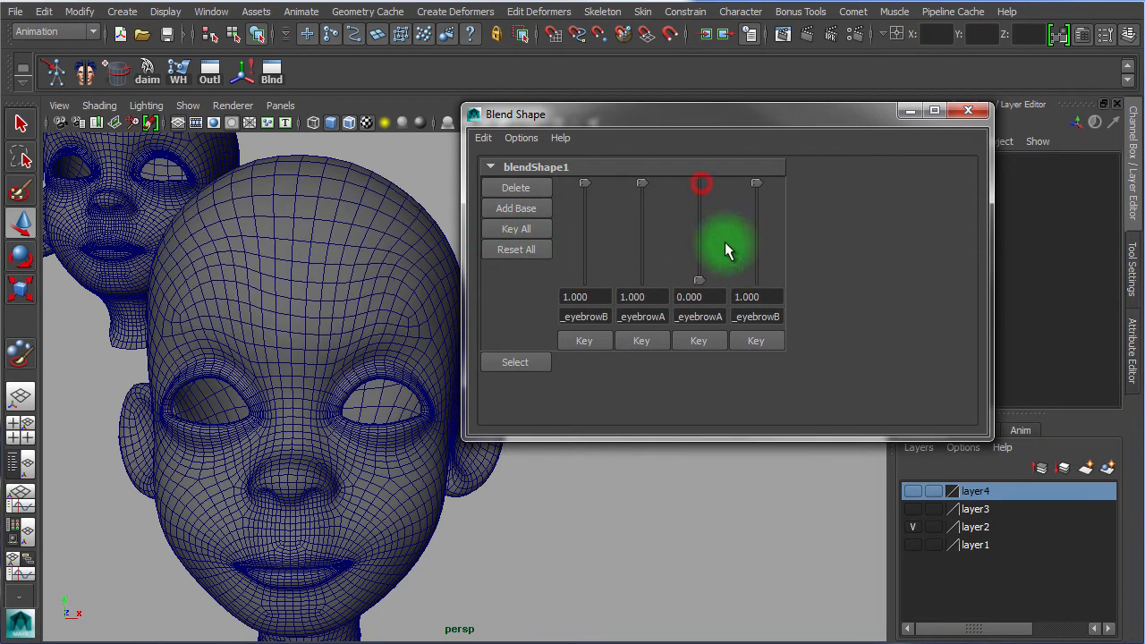
left_click_drag(758, 182, 751, 313)
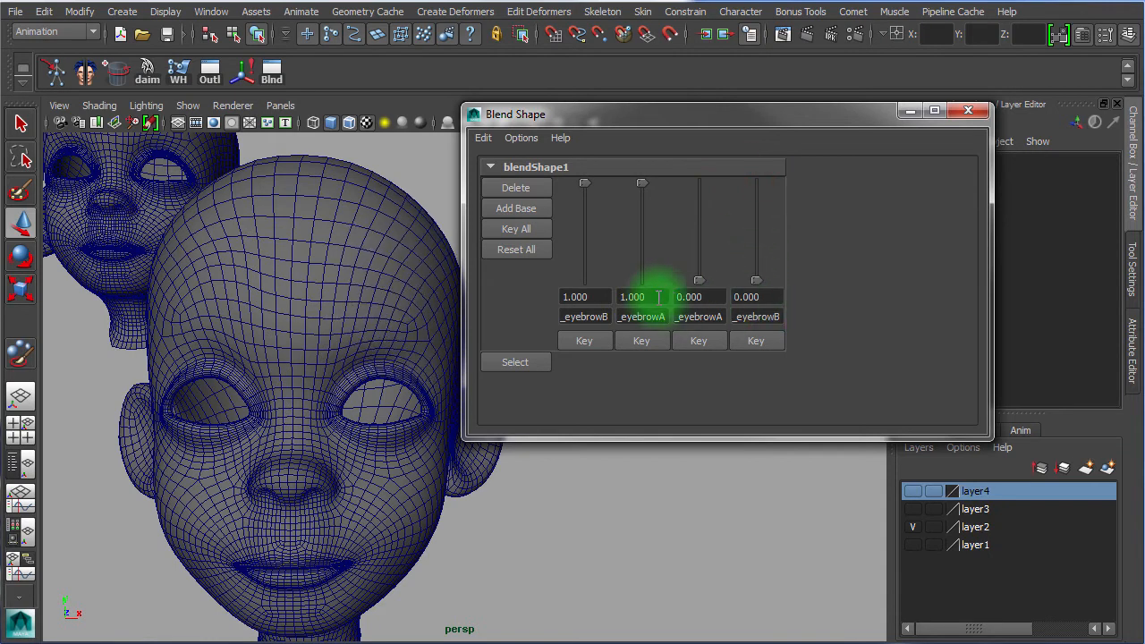
Vary the first two eyebrow weights, leaving them at 1.000 and 0.872, and raise the third target's weight to about 0.505
left_click_drag(638, 184, 636, 304)
left_click_drag(584, 183, 601, 135)
left_click_drag(638, 281, 646, 222)
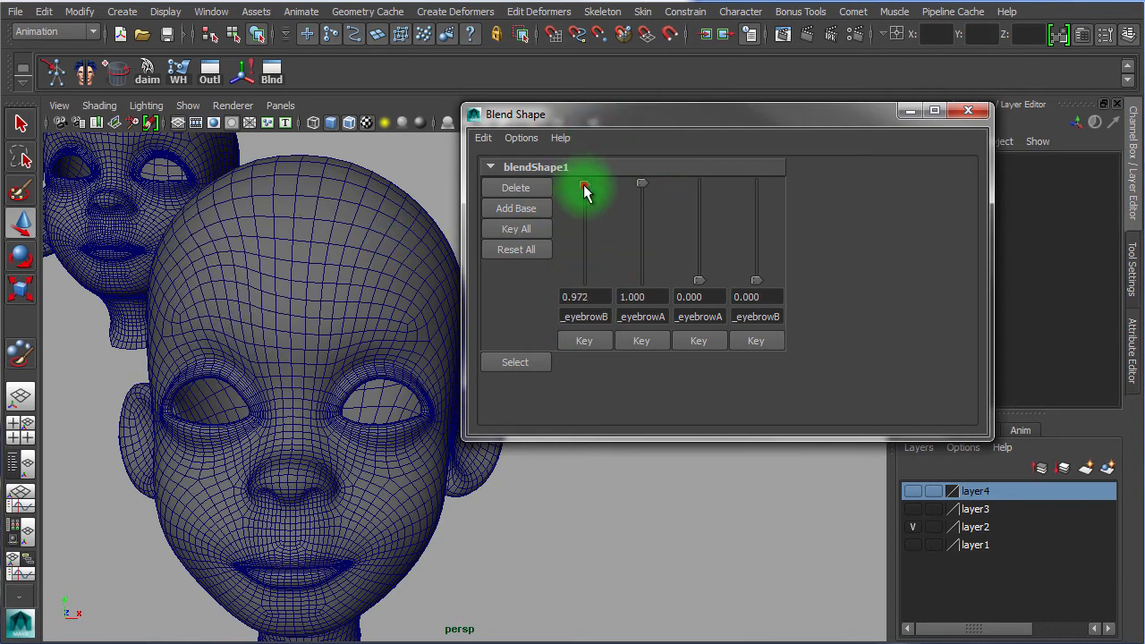
left_click_drag(583, 186, 586, 211)
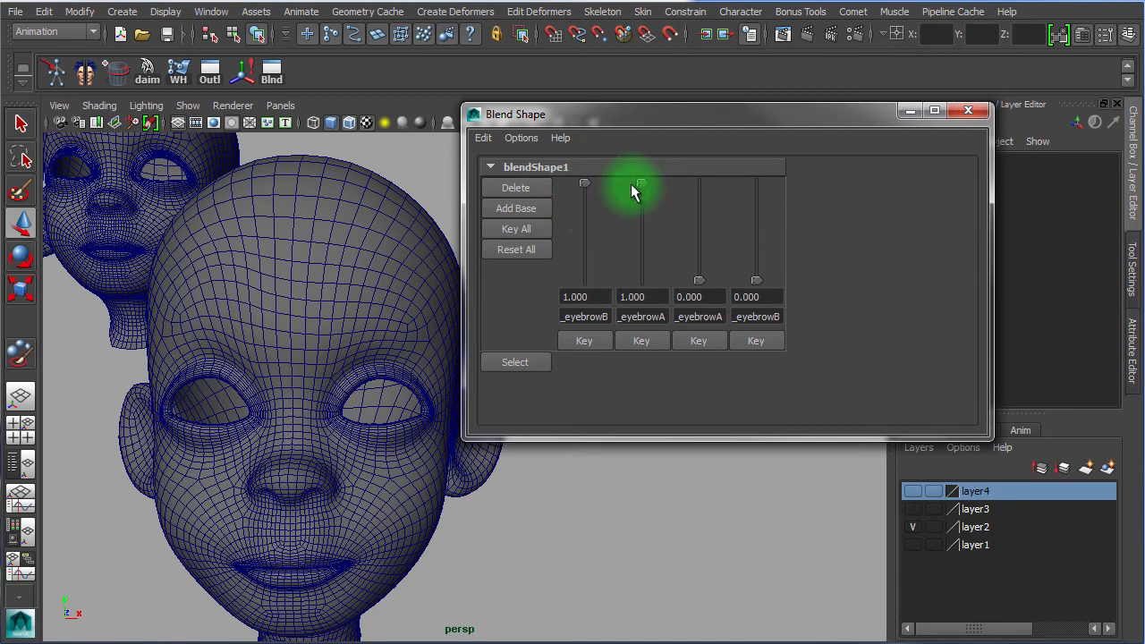
left_click_drag(643, 183, 637, 219)
left_click_drag(697, 279, 705, 254)
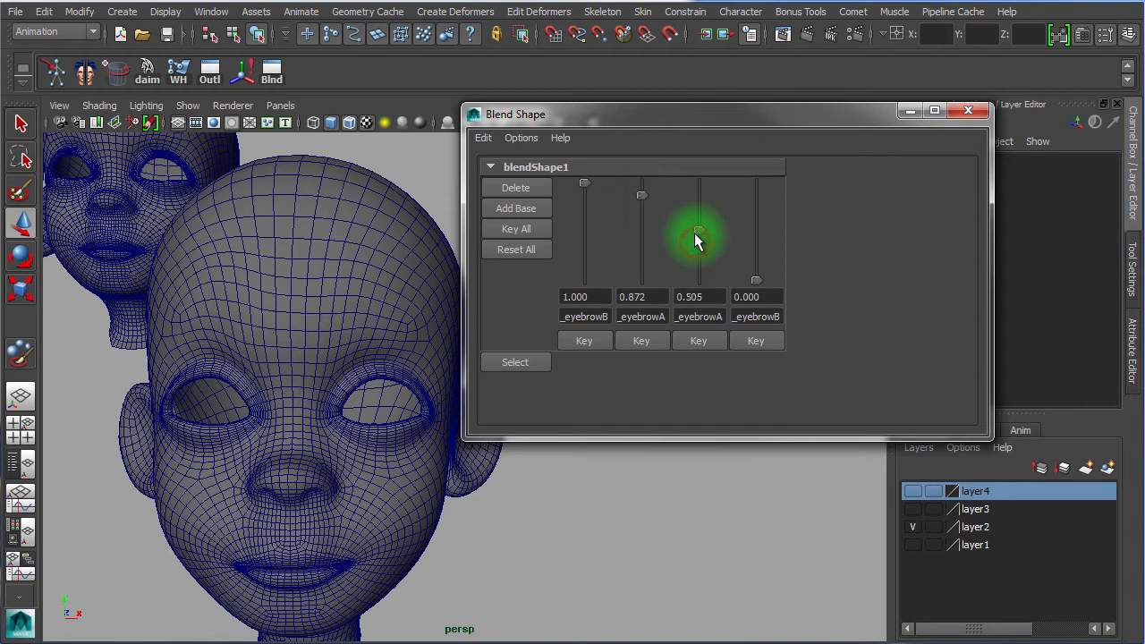
Return all four eyebrow target weights to 0.000 and delete the blend shape
left_click_drag(582, 193, 641, 270)
left_click_drag(586, 185, 656, 281)
left_click_drag(699, 231, 703, 286)
left_click(756, 281)
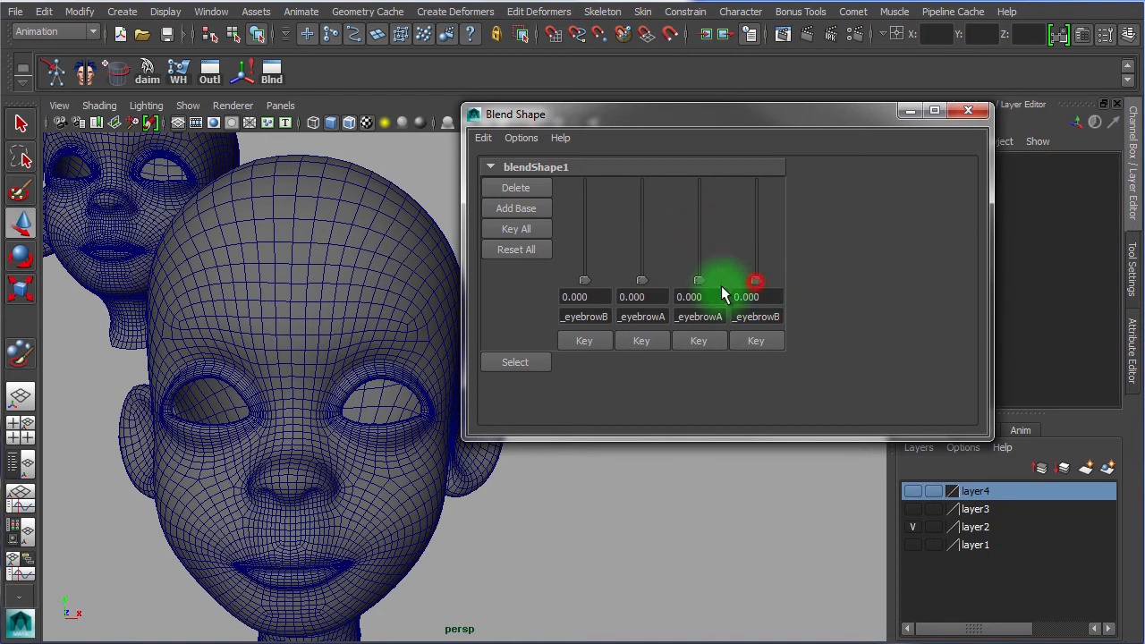
left_click(517, 195)
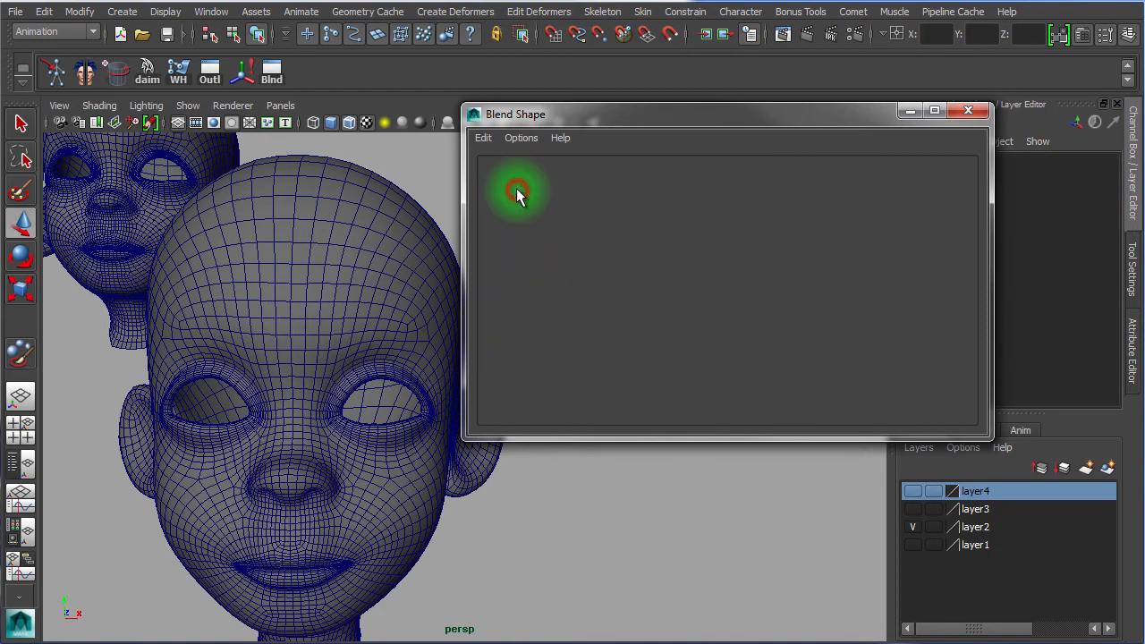
Hide the target heads on layer2 and show the head on layer1
left_click(913, 527)
left_click_drag(651, 120, 915, 154)
right_click_drag(569, 297, 456, 313, "alt")
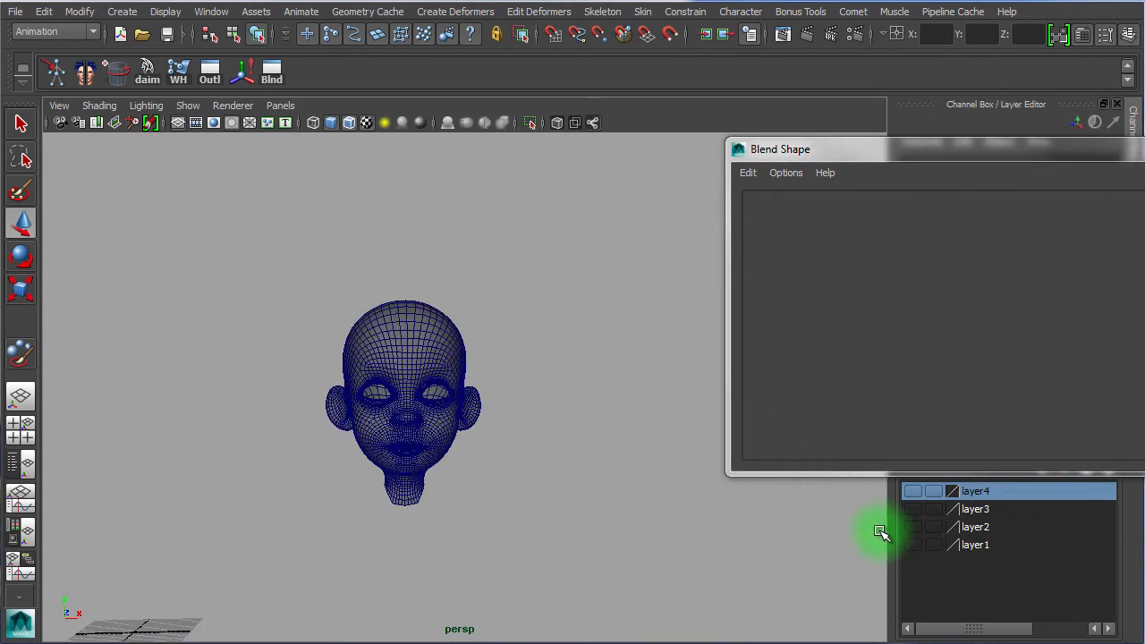
left_click(912, 545)
left_click_drag(468, 289, 414, 302, "alt")
Create a blend shape with the upper layer1 head as target and the lower ori head, selected last, as base
left_click(359, 247)
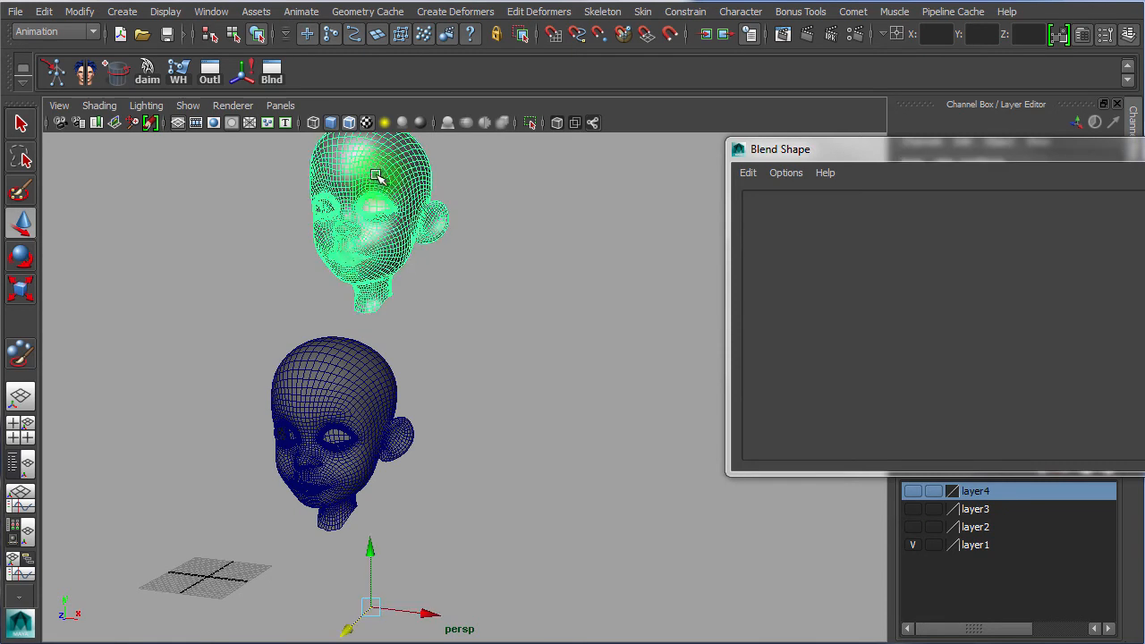
middle_click_drag(423, 242, 436, 234, "alt")
left_click(583, 294)
left_click(396, 219)
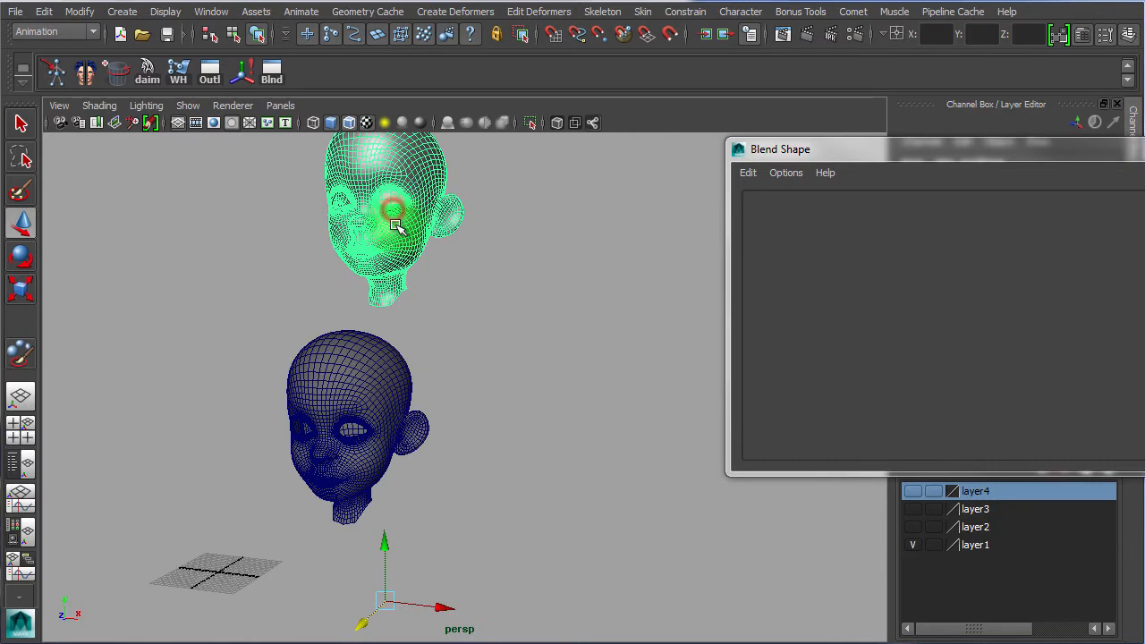
left_click(349, 362, "shift")
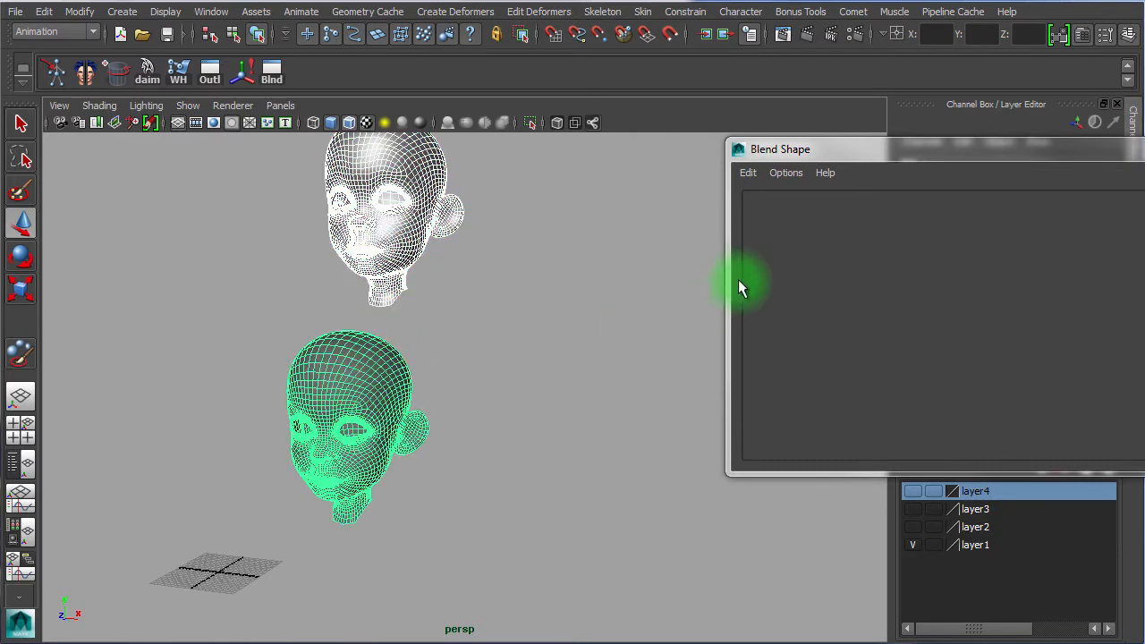
left_click_drag(808, 148, 600, 110)
left_click(543, 134)
left_click(557, 164)
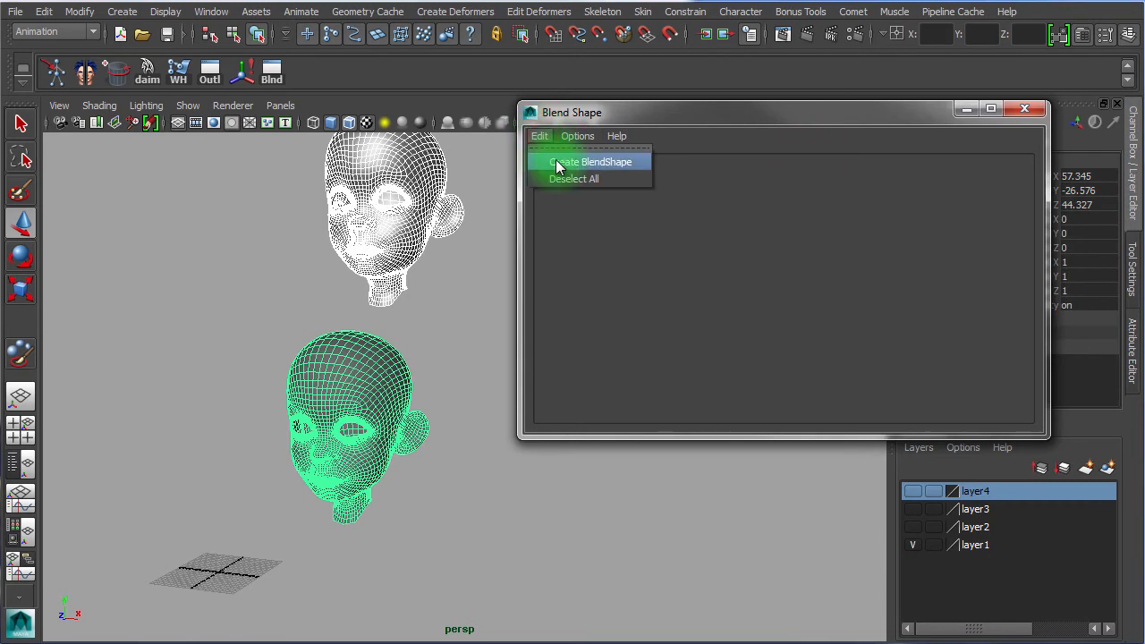
Set the single eyebrow target's weight to 1.000 and check the base head's forehead
left_click(424, 332)
right_click_drag(398, 414, 386, 437, "alt")
middle_click_drag(365, 341, 474, 250, "alt")
left_click_drag(299, 316, 330, 309, "alt")
left_click_drag(640, 280, 650, 170)
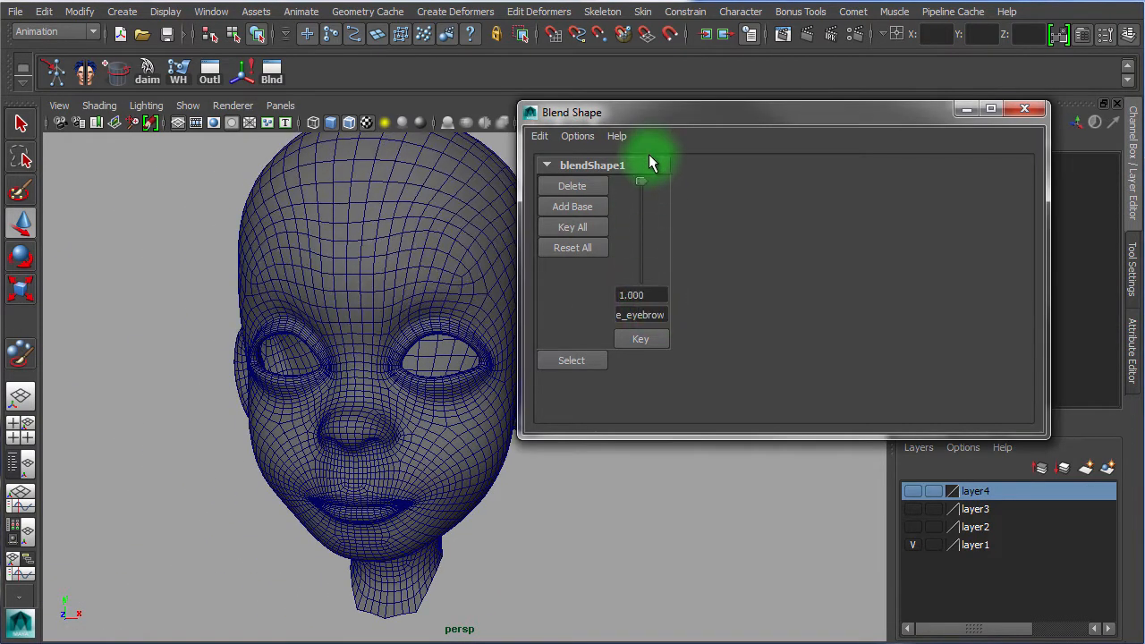
left_click_drag(511, 528, 298, 315, "alt")
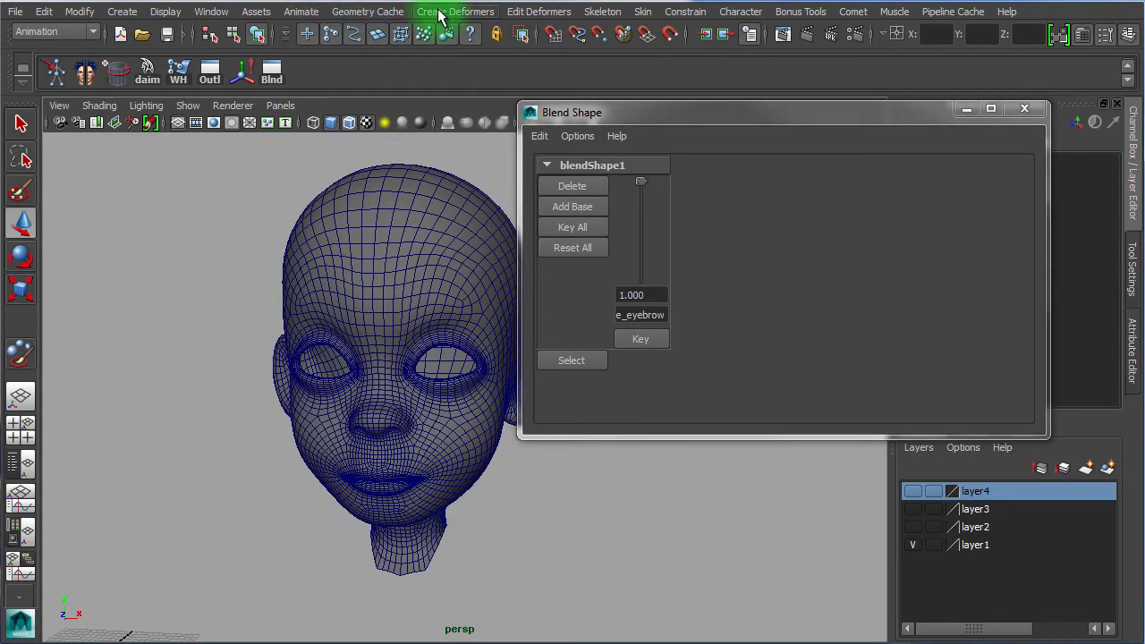
left_click(529, 10)
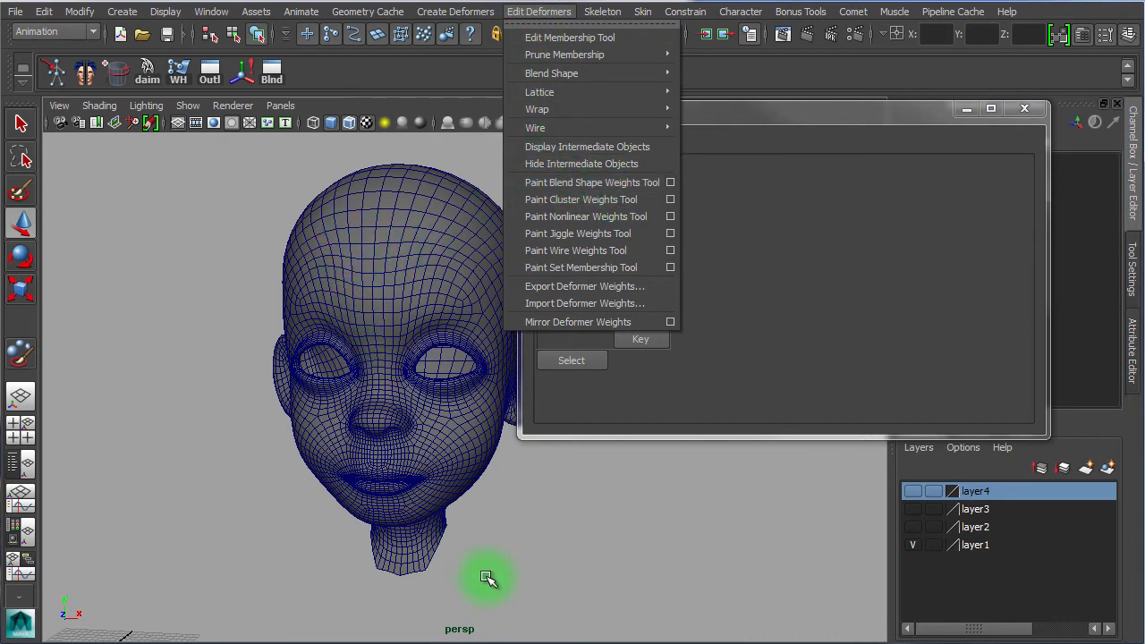
left_click(515, 577)
left_click_drag(609, 112, 709, 98)
left_click_drag(451, 433, 483, 233, "alt")
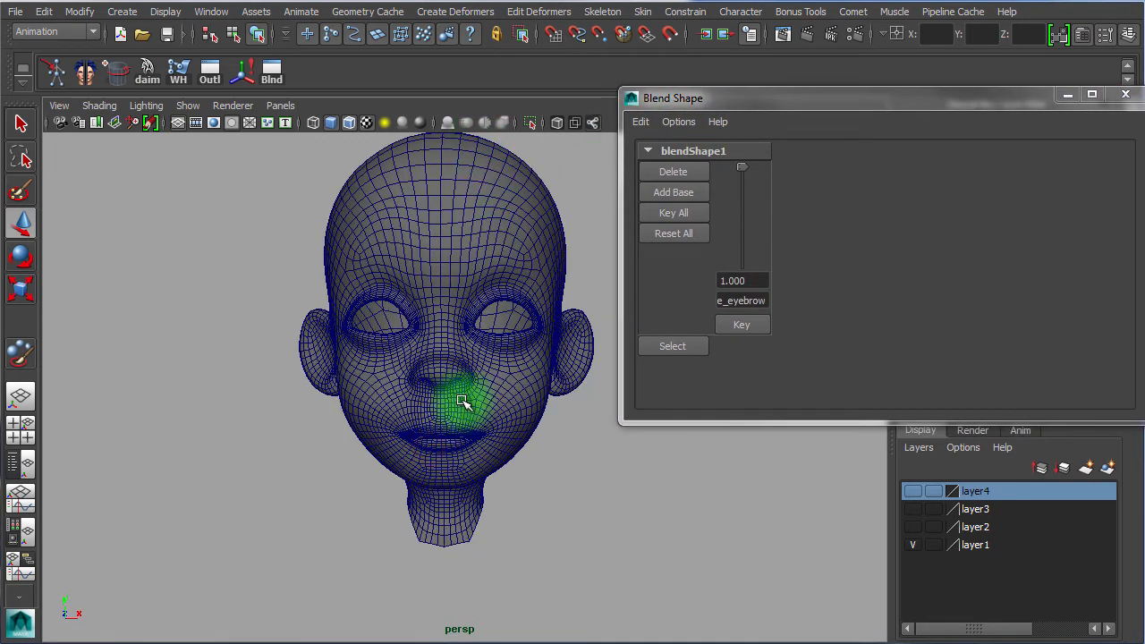
middle_click_drag(535, 394, 472, 361, "alt")
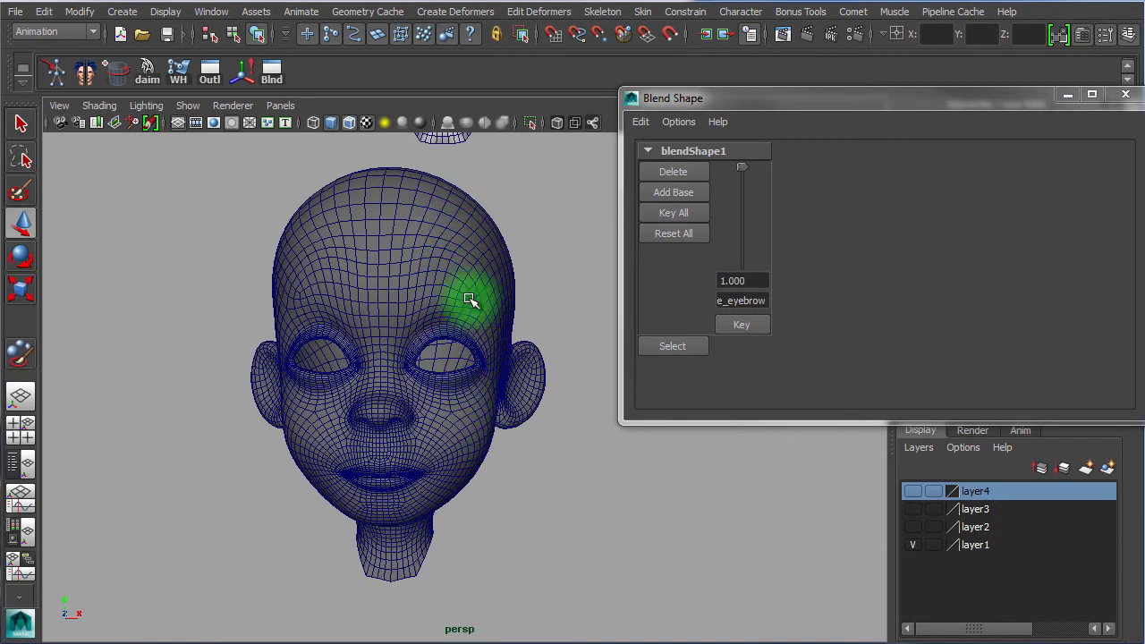
Select all the vertices on the +X half of the base head in the front view
left_click(21, 431)
key("space")
right_click_drag(314, 450, 498, 429, "alt")
middle_click_drag(498, 429, 261, 382, "alt")
right_click_drag(283, 385, 242, 352, "alt")
right_click_drag(393, 255, 474, 234)
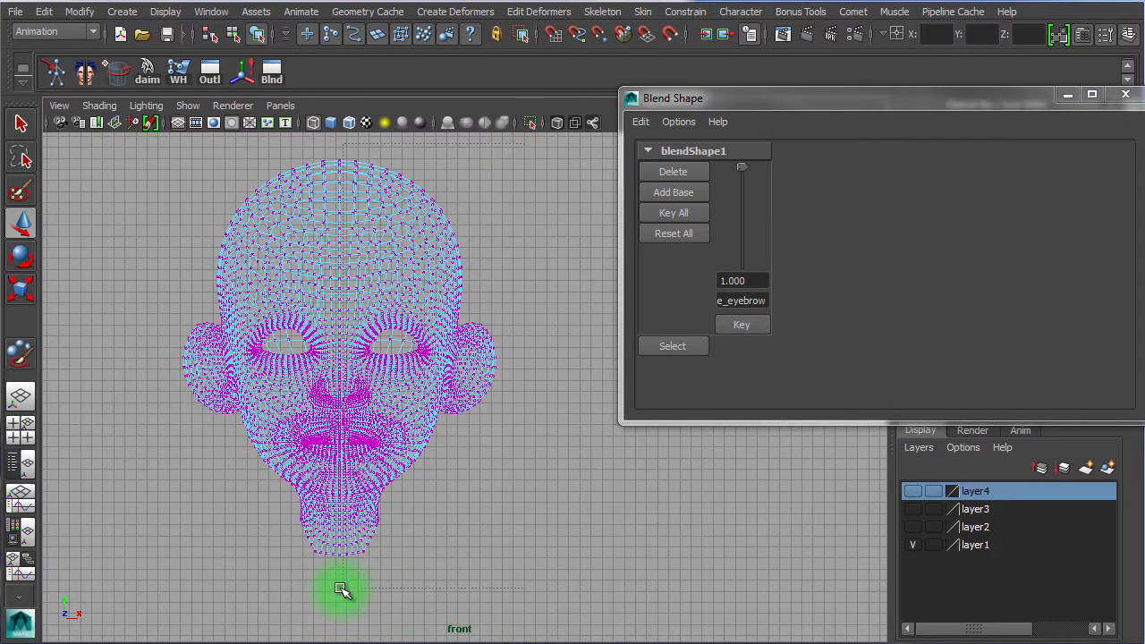
left_click_drag(341, 589, 340, 589)
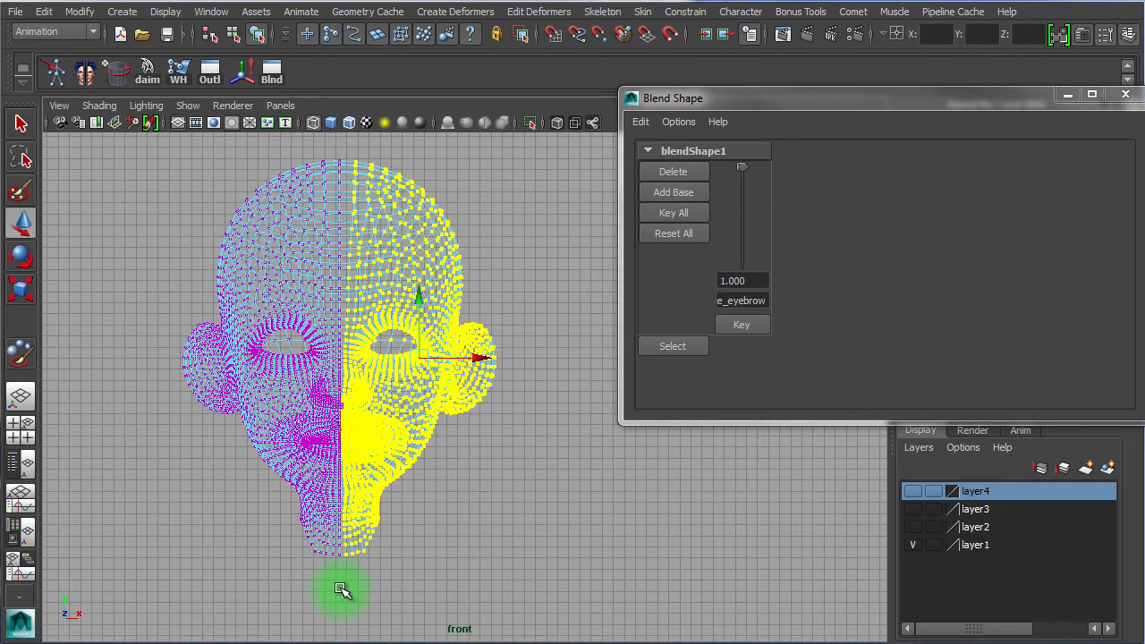
Return to a single perspective view, keeping the half-head vertices selected
left_click(21, 398)
key("space")
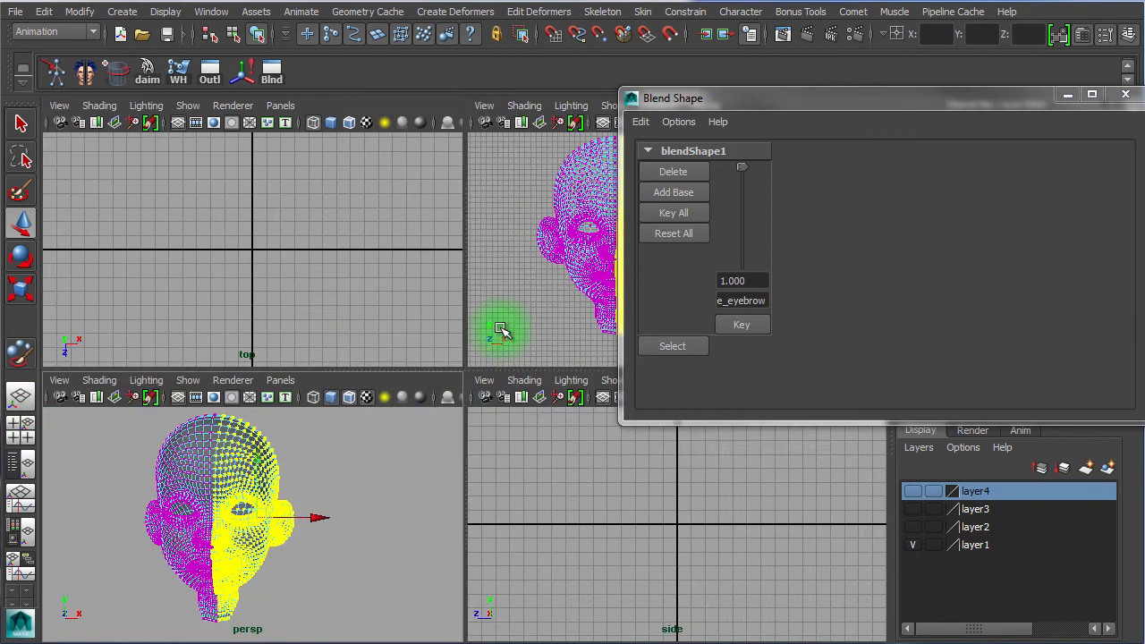
key("space")
key("space")
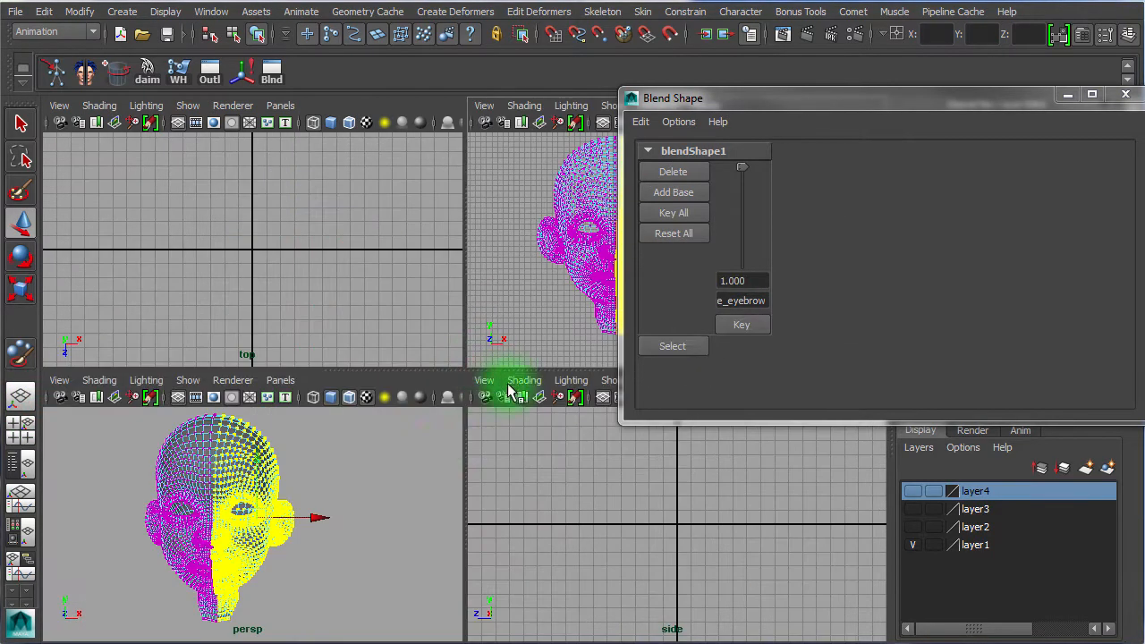
left_click_drag(700, 100, 814, 199)
left_click_drag(378, 415, 347, 457)
key("space")
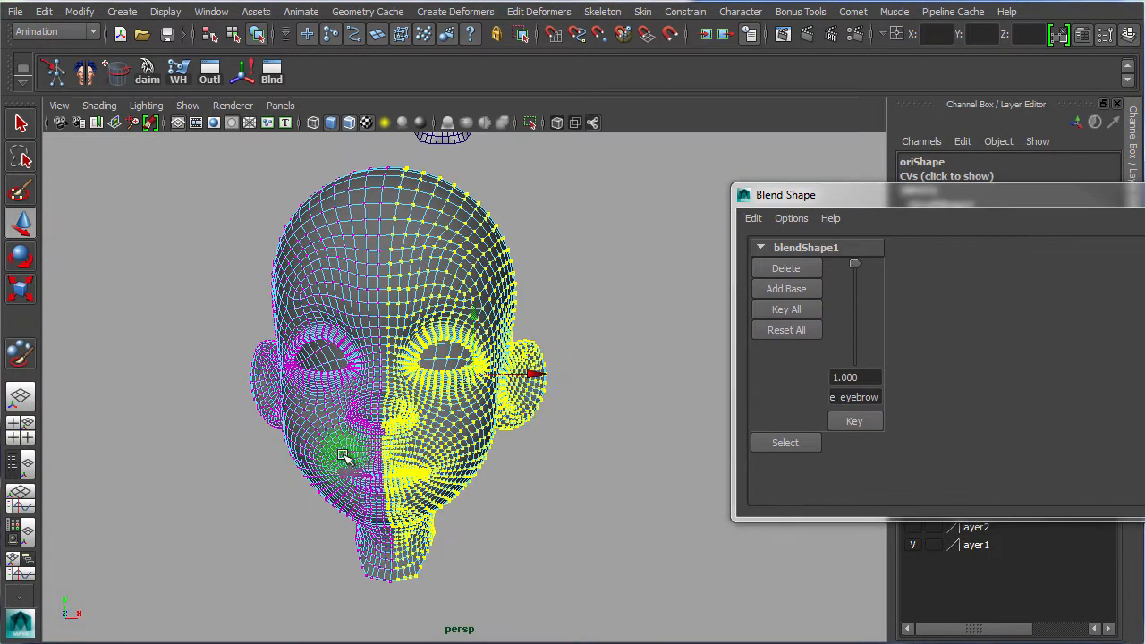
left_click_drag(548, 382, 391, 357, "alt")
left_click(377, 34)
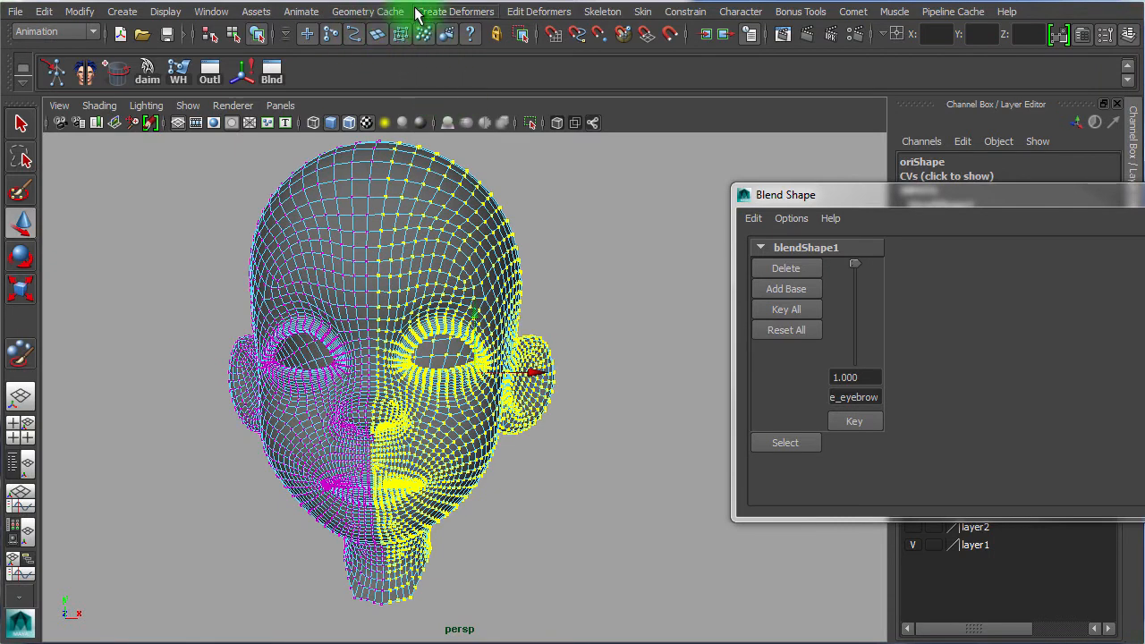
Start the Paint Blend Shape Weights Tool on the selected vertices with its settings shown, and close the Blend Shape window
left_click_drag(858, 202, 785, 230)
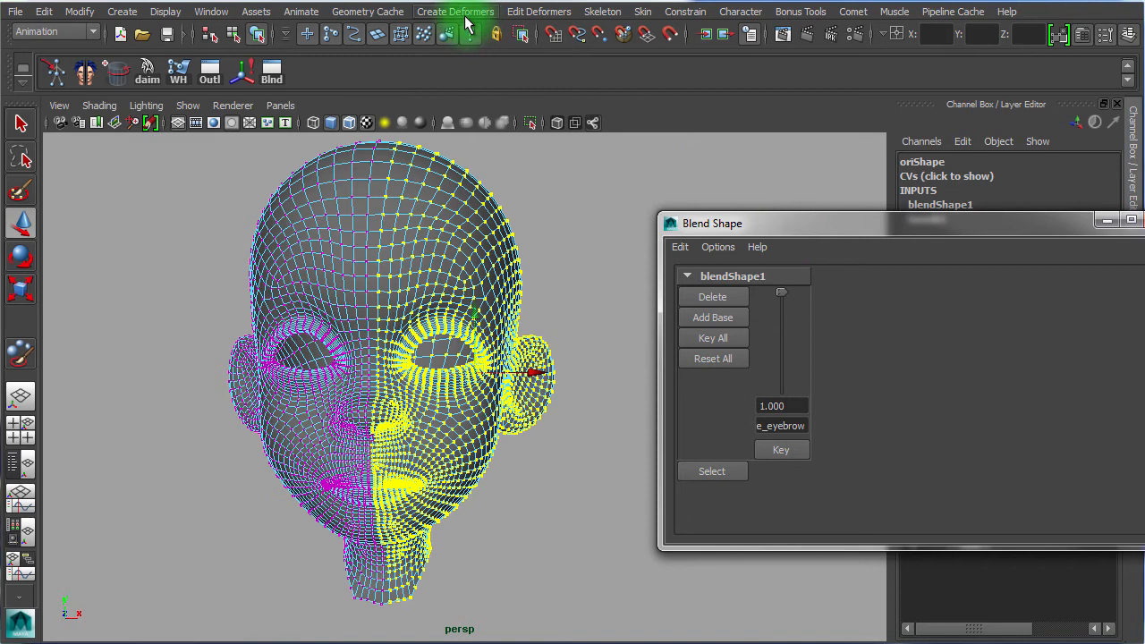
left_click(528, 14)
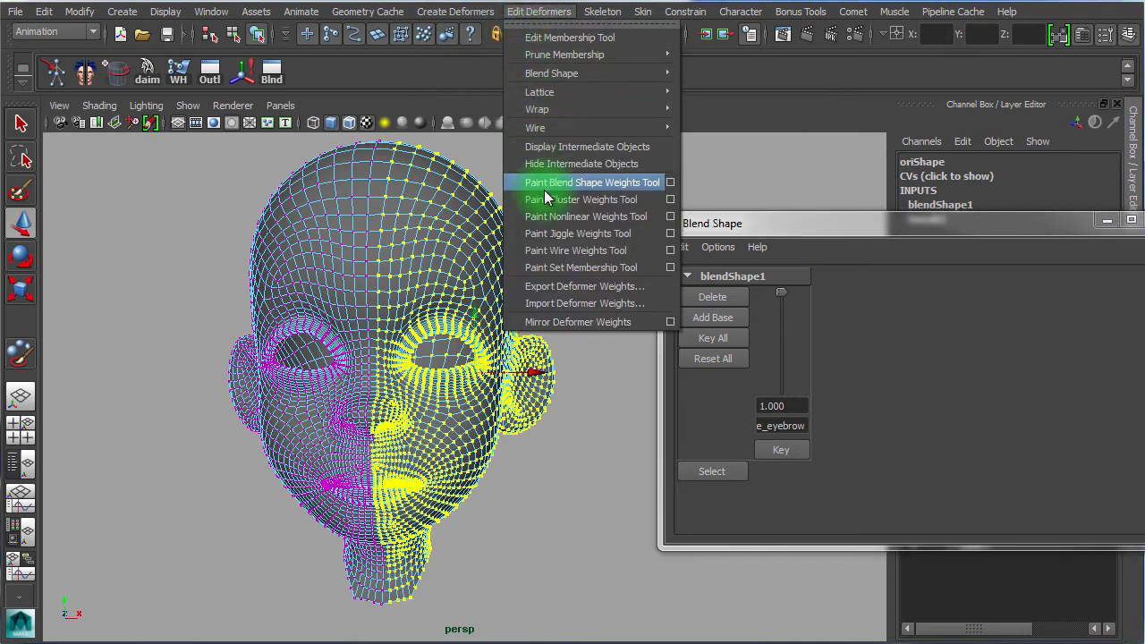
left_click(670, 183)
left_click_drag(898, 227, 714, 224)
left_click(981, 218)
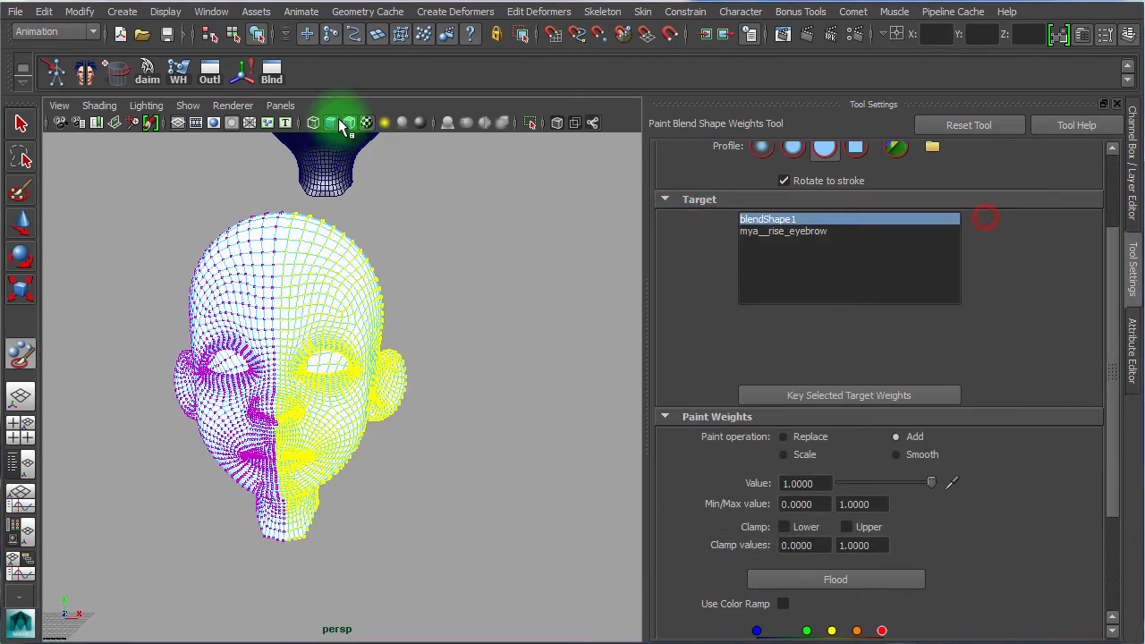
left_click(274, 77)
left_click(988, 219)
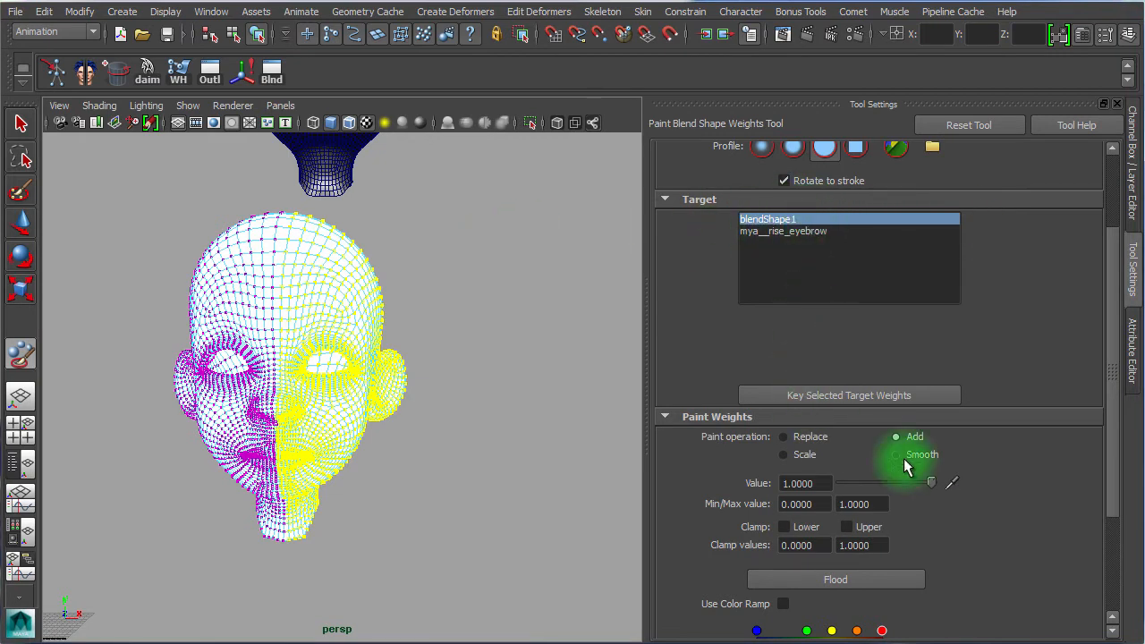
Flood the selected half's blendShape1 weights using the Replace operation with a value of 0.0000
left_click(788, 437)
left_click_drag(938, 484, 803, 486)
mouse_move(376, 358)
left_mouse_down()
mouse_move(336, 246)
mouse_move(319, 263)
mouse_move(320, 319)
mouse_move(396, 328)
mouse_move(702, 566)
left_mouse_up()
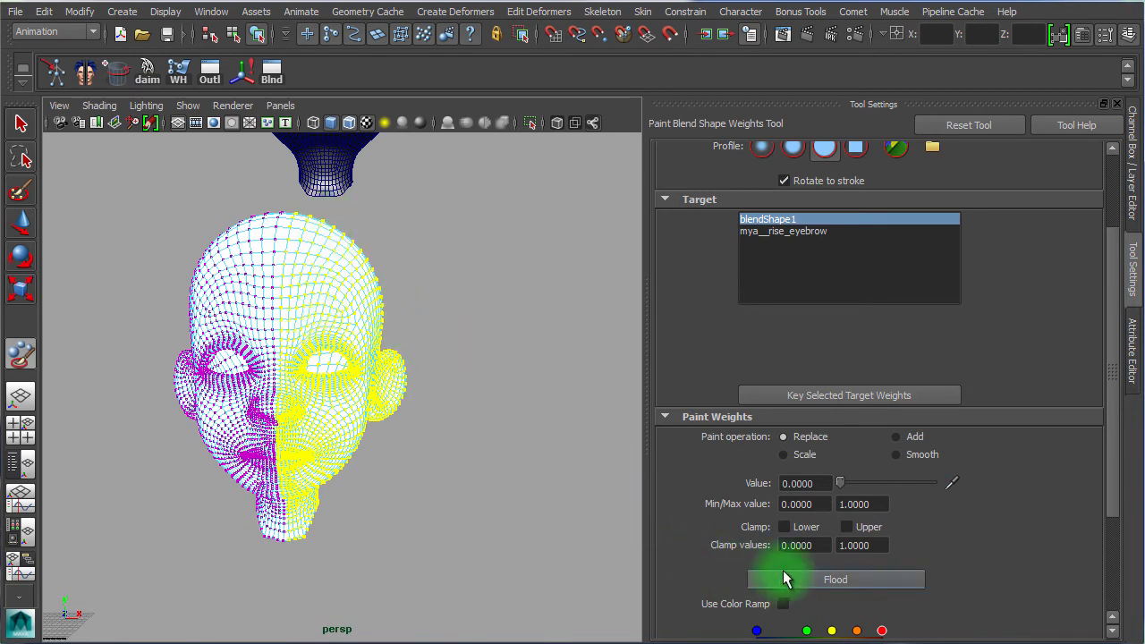
left_click(796, 579)
right_click_drag(456, 429, 407, 371, "alt")
right_click_drag(524, 455, 438, 434, "alt")
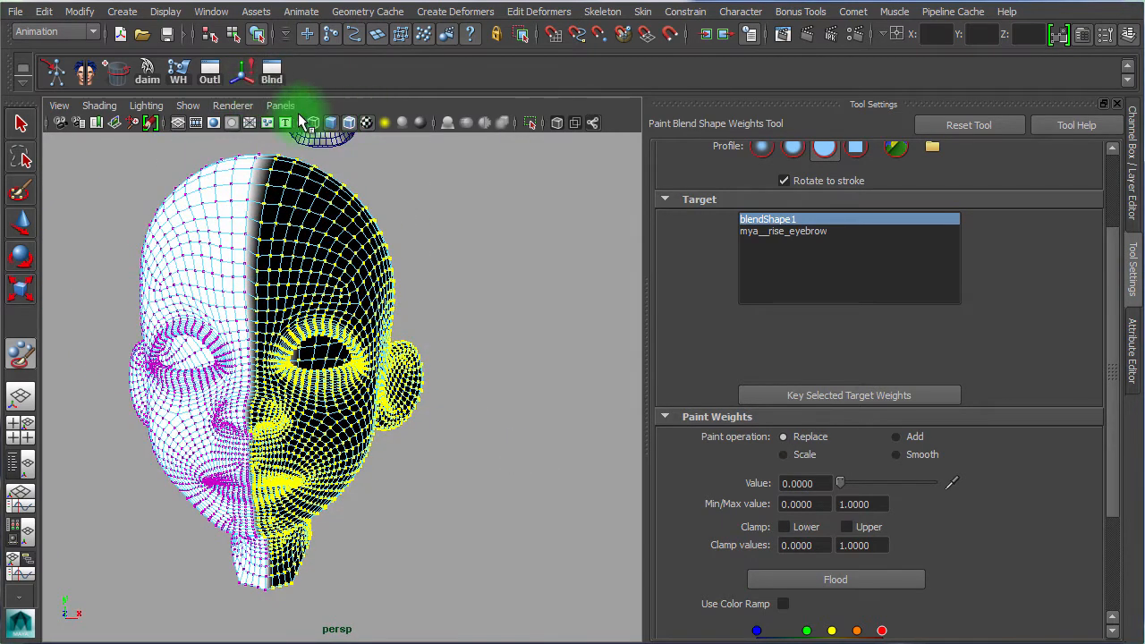
Reopen the Blend Shape window, leave weight painting, and select the whole base head as an object
left_click(272, 80)
left_click_drag(603, 299, 430, 203)
left_click(21, 124)
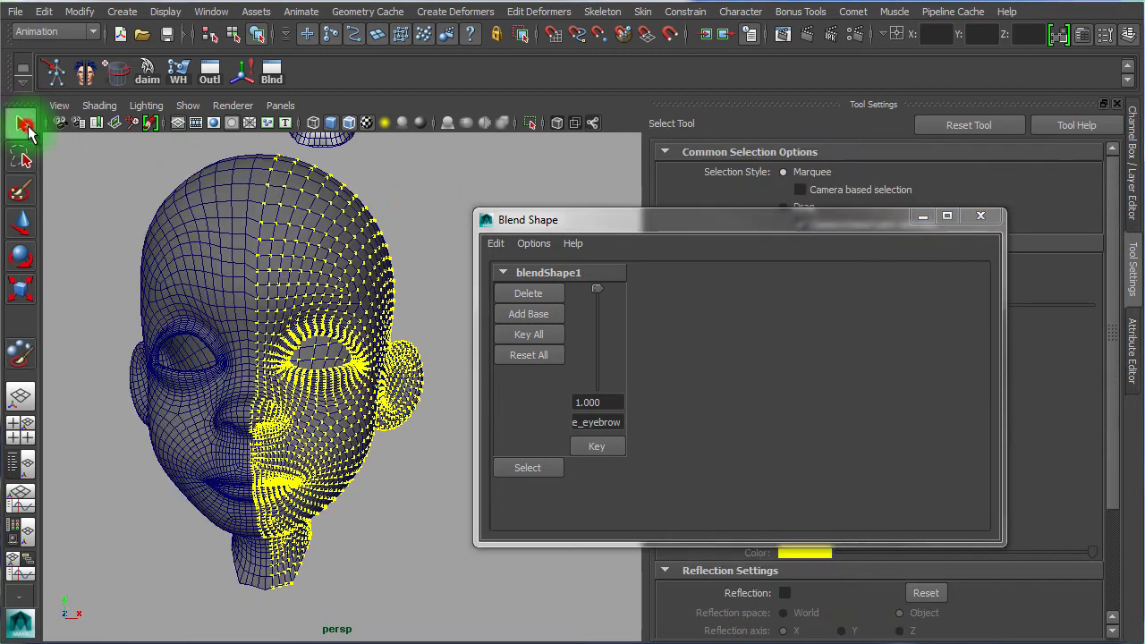
left_click(428, 189)
left_click(358, 218)
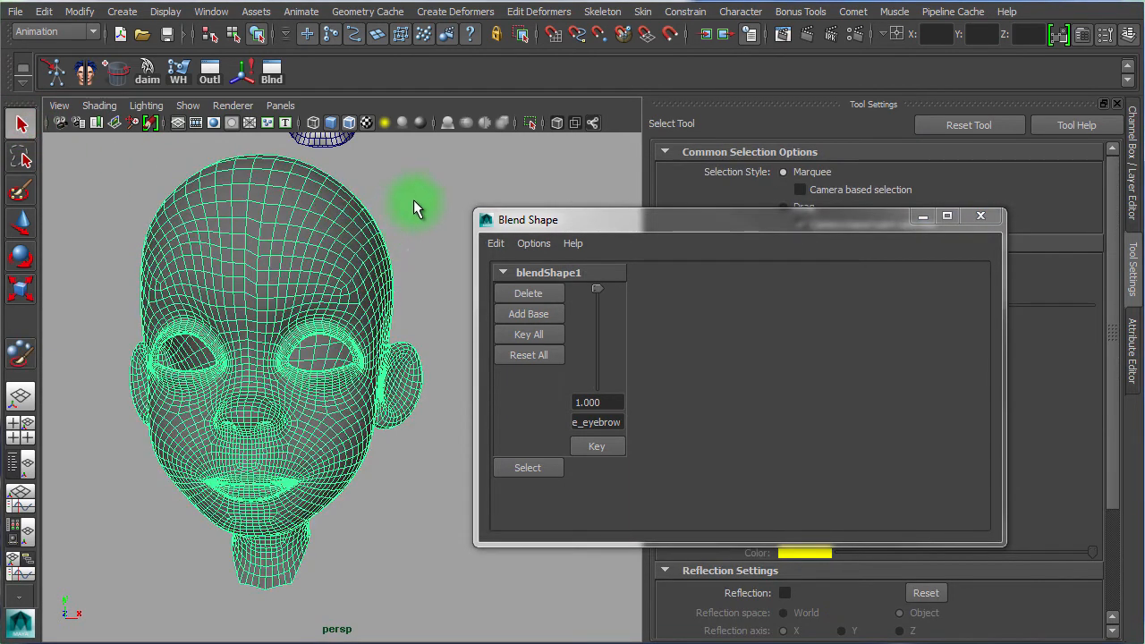
Examine the centre line of the base head's forehead up close, where the two differently weighted halves meet
left_click_drag(379, 445, 372, 432, "alt")
right_click_drag(335, 413, 363, 422, "alt")
middle_click_drag(364, 418, 379, 526, "alt")
left_click_drag(310, 309, 290, 315, "alt")
right_click_drag(289, 313, 334, 319, "alt")
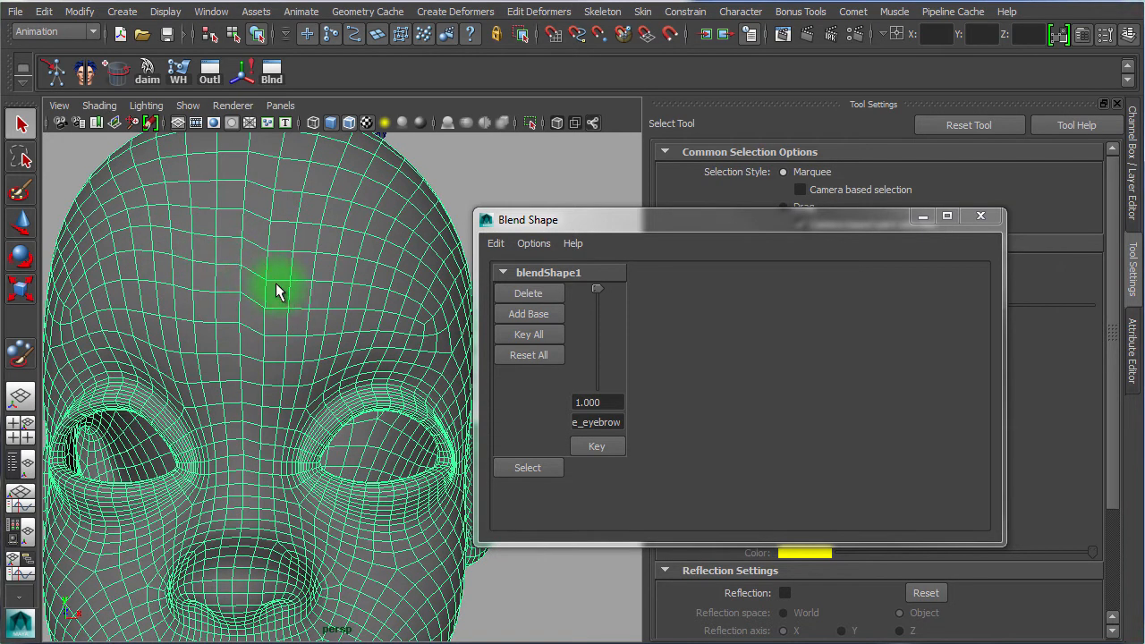
right_click_drag(380, 332, 298, 320, "alt")
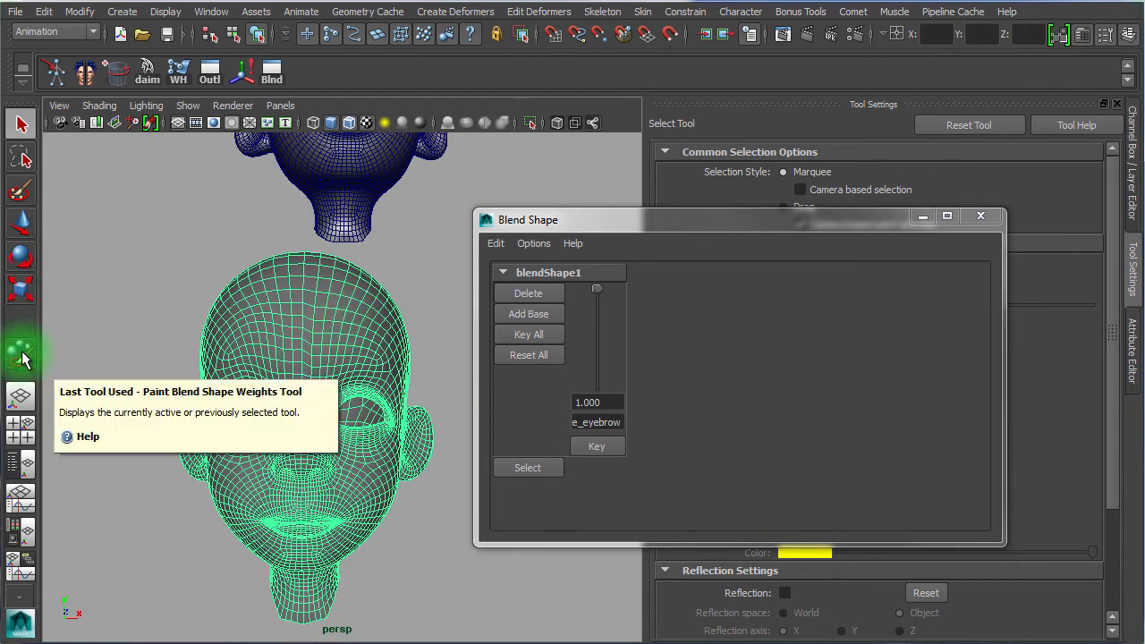
Reactivate the Paint Blend Shape Weights Tool on the base head and close the Blend Shape window
left_click(434, 12)
mouse_move(539, 11)
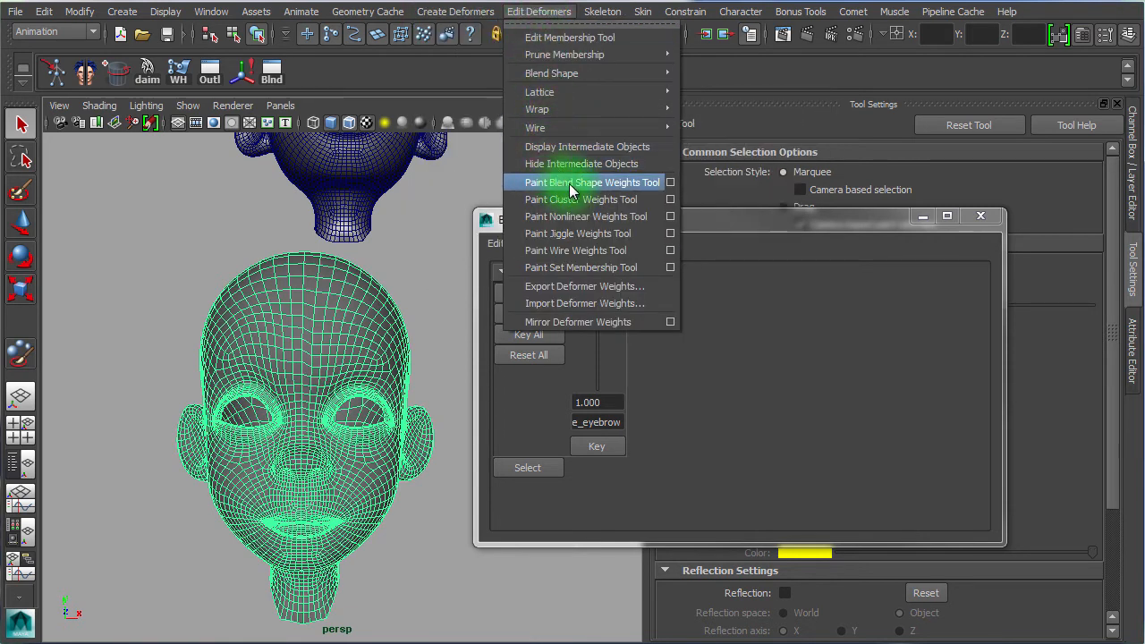
left_click(16, 356)
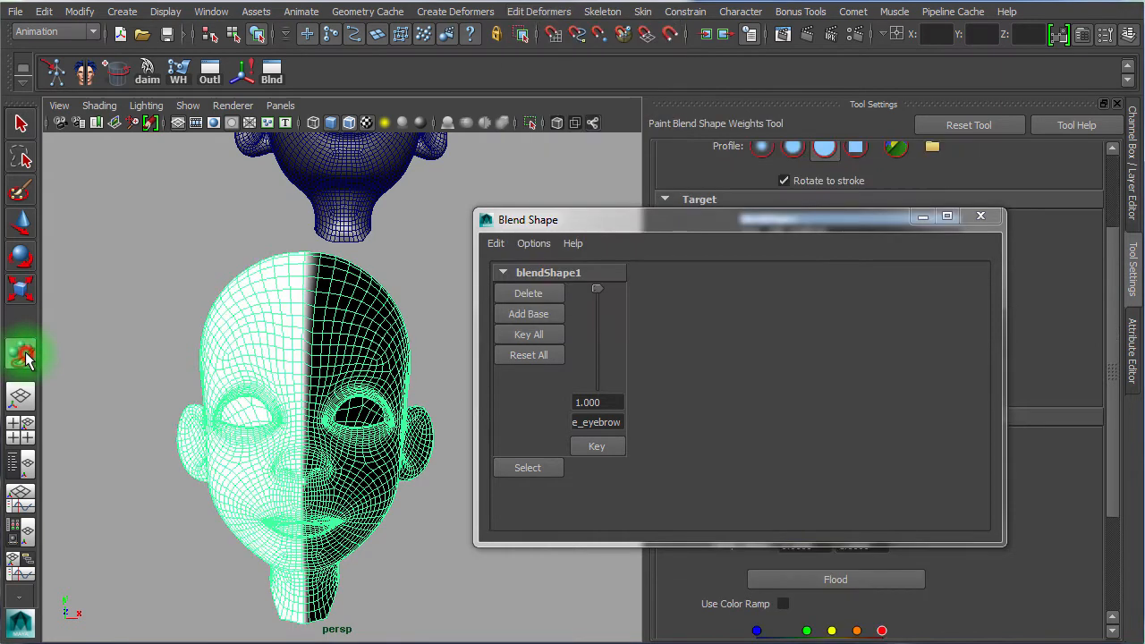
left_click(980, 216)
Flood blendShape1's weights repeatedly with the Smooth operation to soften the transition along the base head's centre line
left_click_drag(1114, 358, 1104, 238)
scroll(257, 402, "up", 5)
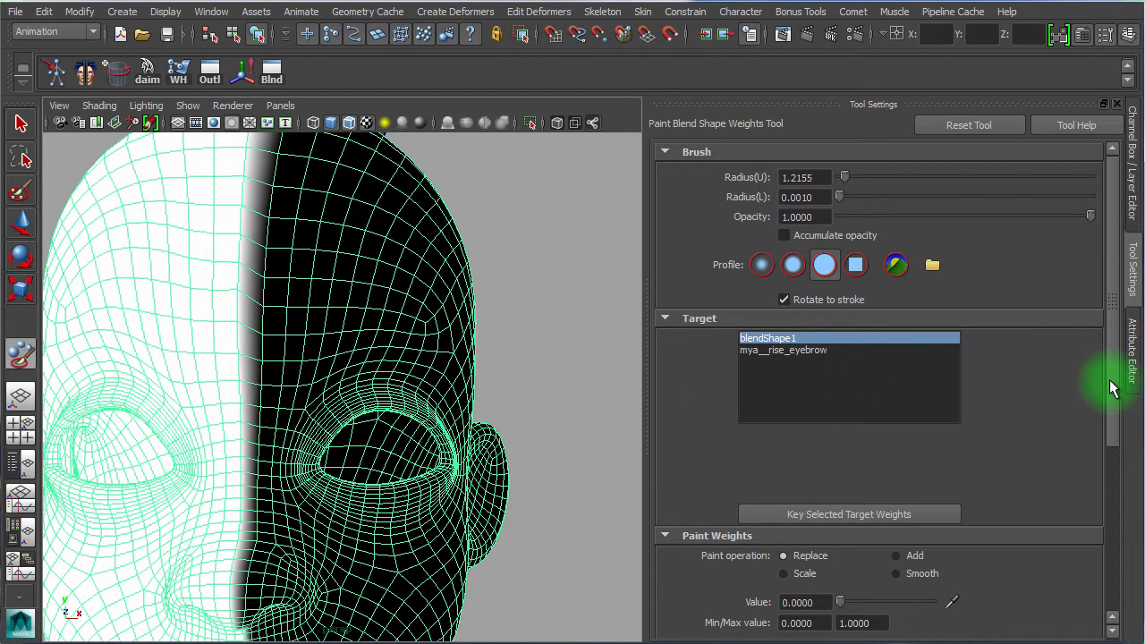
left_click_drag(1112, 389, 1115, 483)
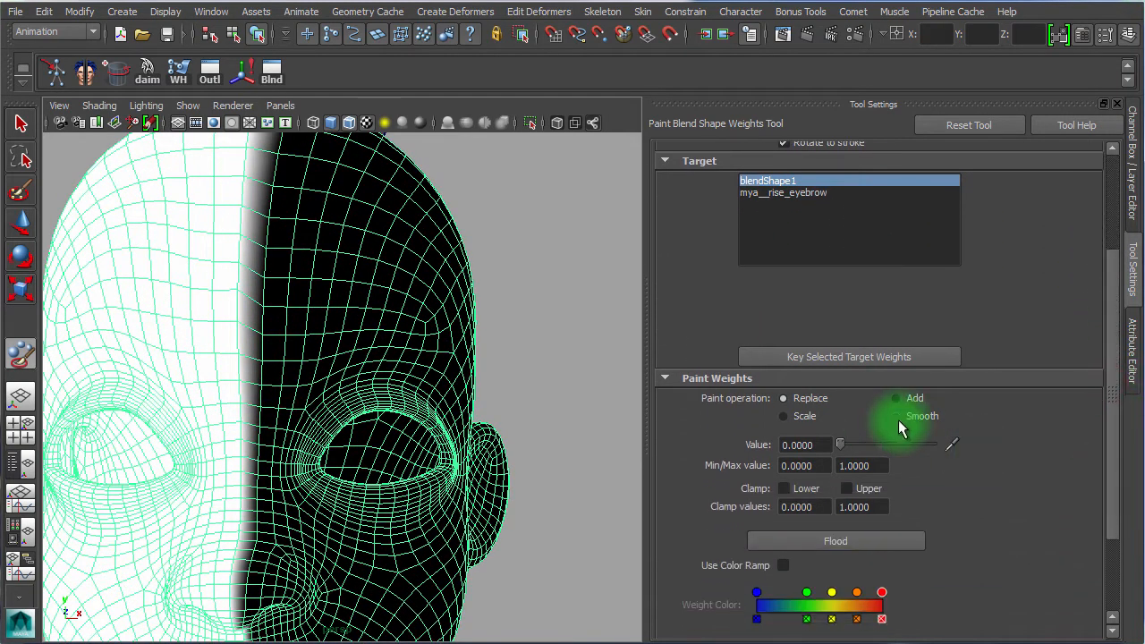
left_click(896, 416)
scroll(434, 445, "down", 5)
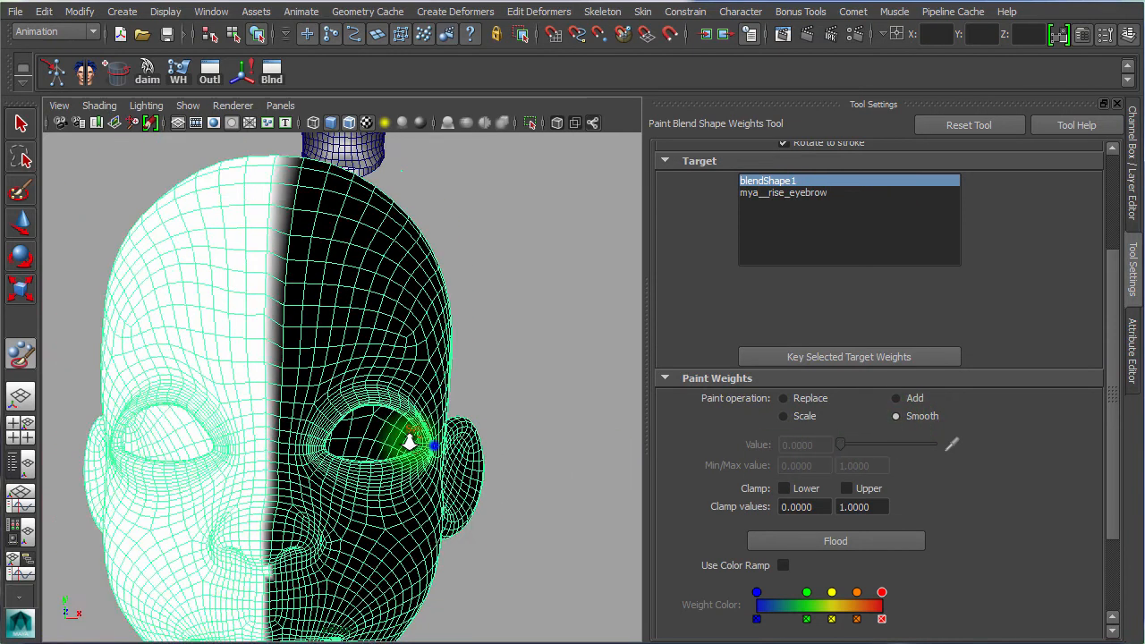
left_click(830, 542)
left_click(831, 542)
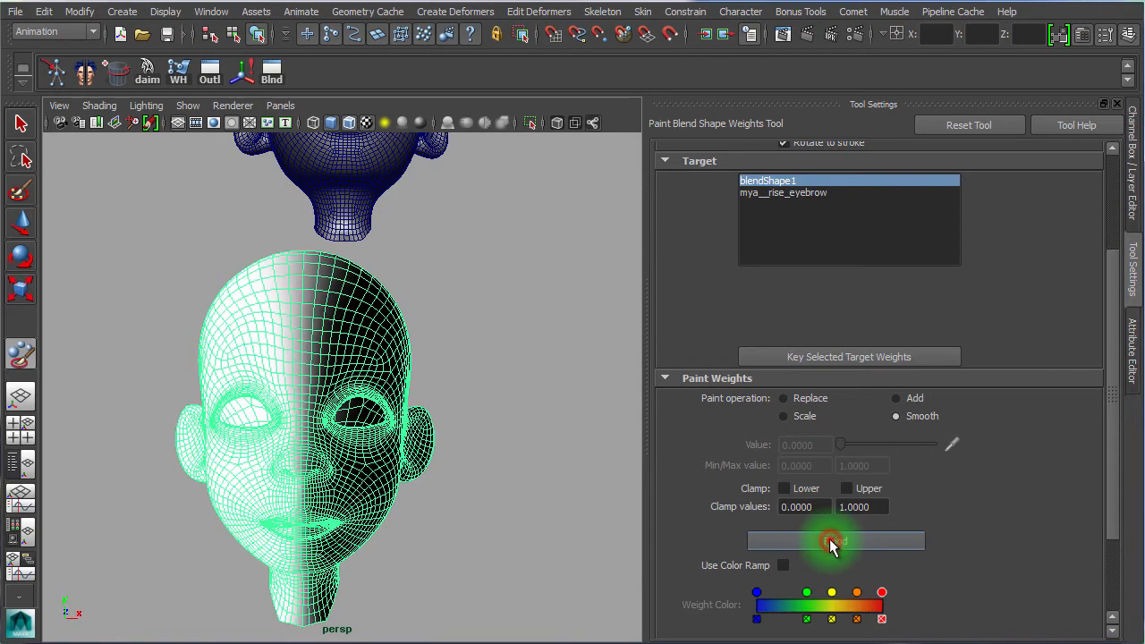
scroll(444, 398, "up", 5)
middle_click_drag(451, 397, 489, 400, "alt")
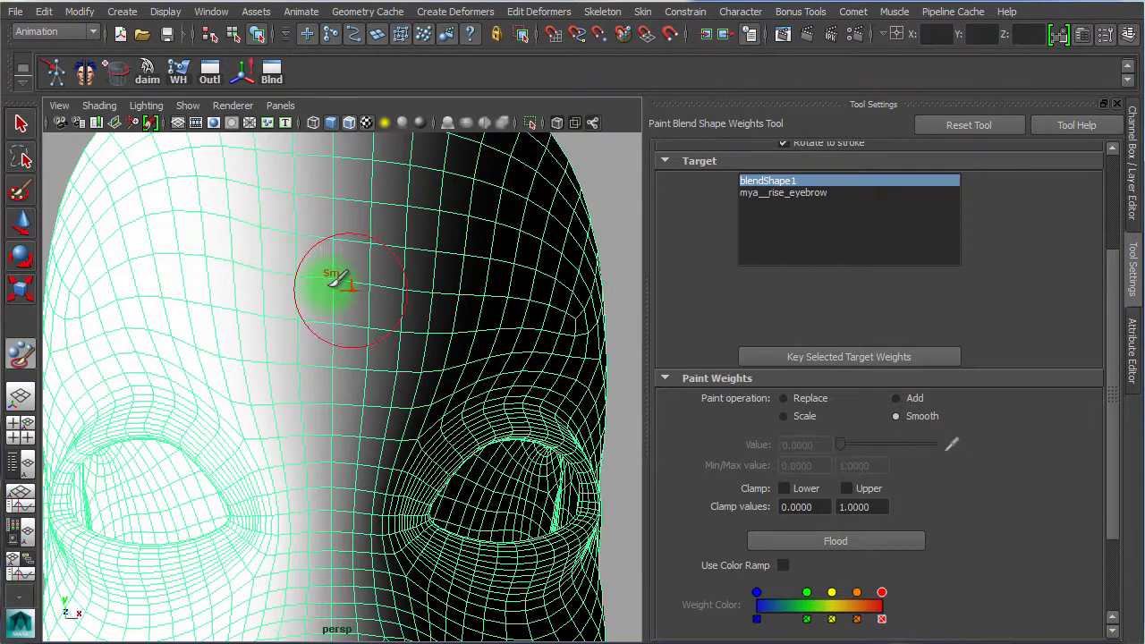
scroll(421, 332, "down", 5)
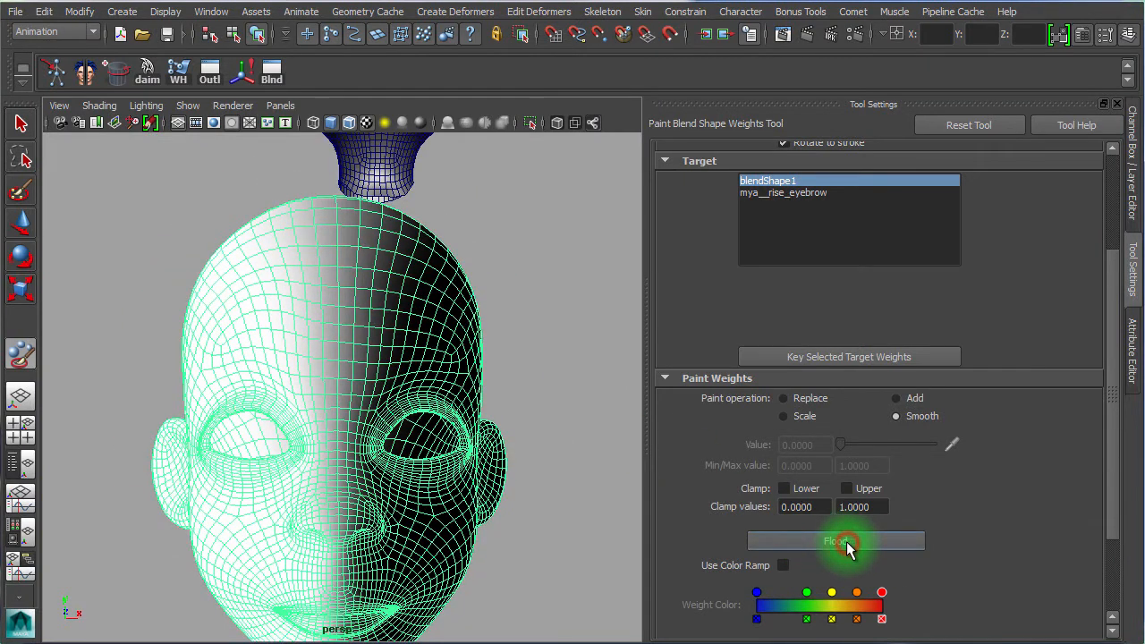
left_click(847, 543)
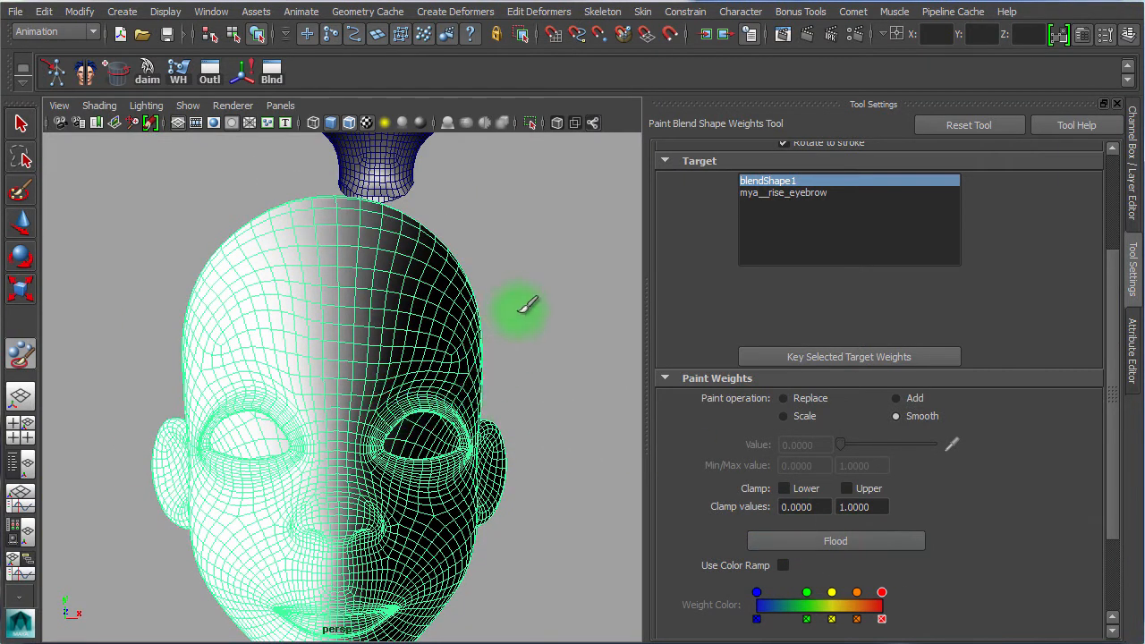
Leave weight painting, duplicate the base head, and move the copy to its left, at about X 25
scroll(486, 369, "down", 3)
key("w")
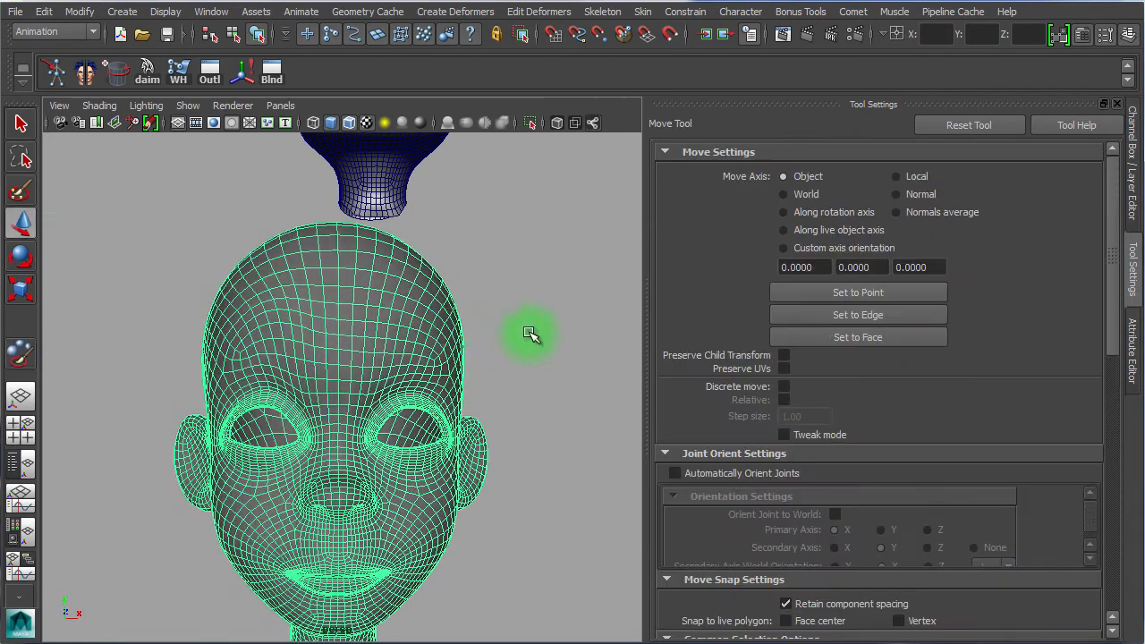
scroll(488, 368, "down", 5)
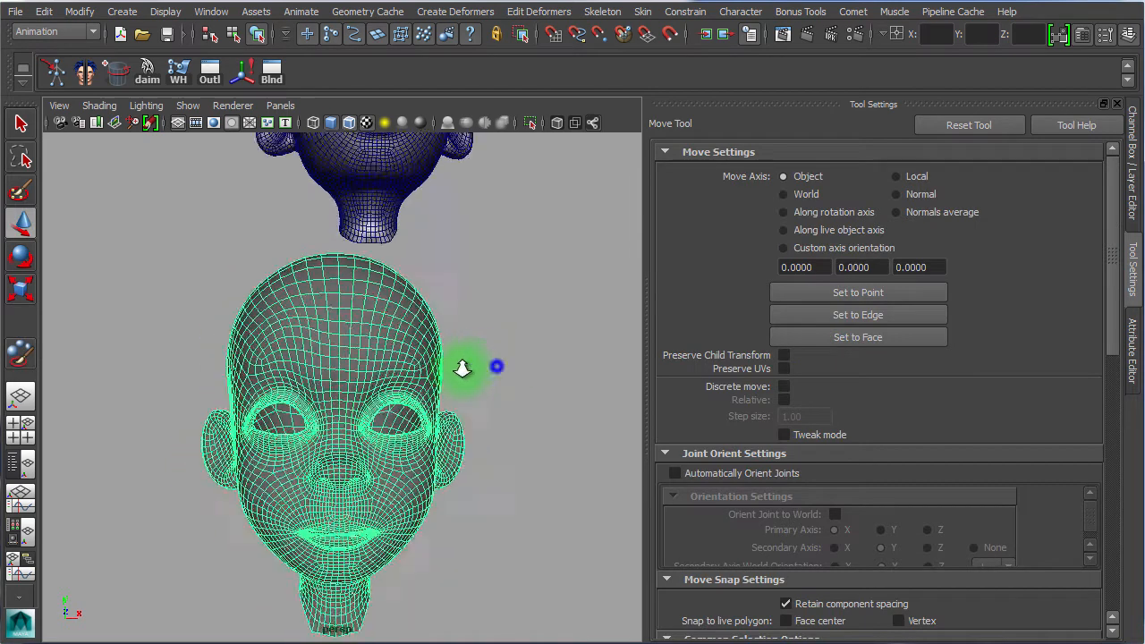
left_click(439, 388)
left_click(370, 362)
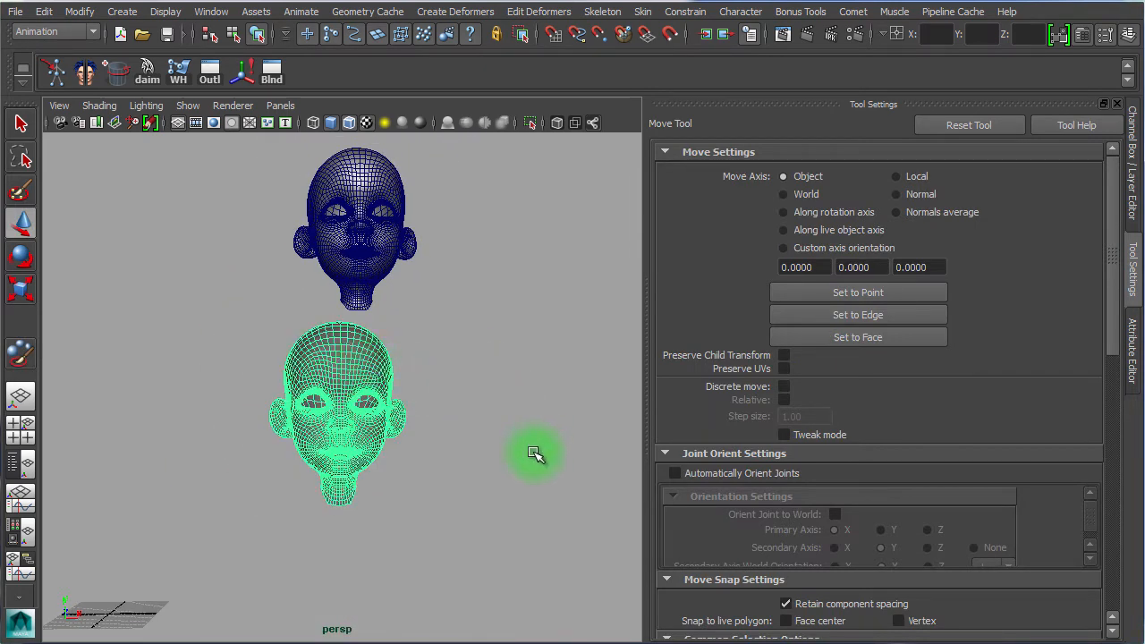
middle_click_drag(520, 452, 327, 409)
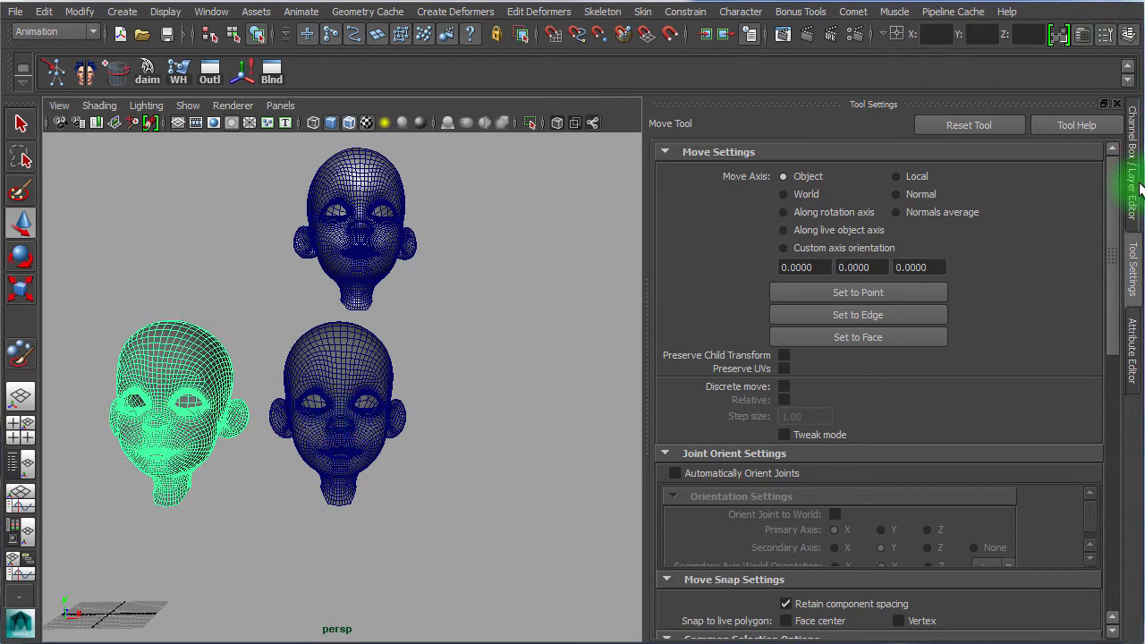
Rename the duplicated head as Rt_eyebrow
left_click(1134, 183)
left_click(935, 163)
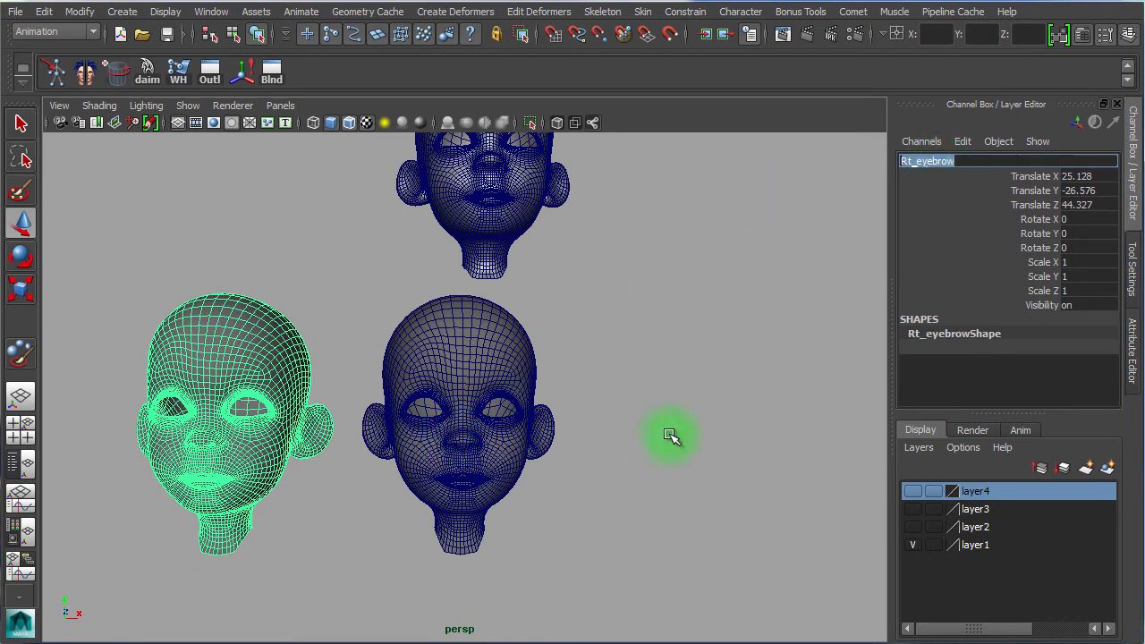
left_click(696, 420)
Select the ori base head again and reopen the Paint Blend Shape Weights Tool with its settings
left_click(182, 333)
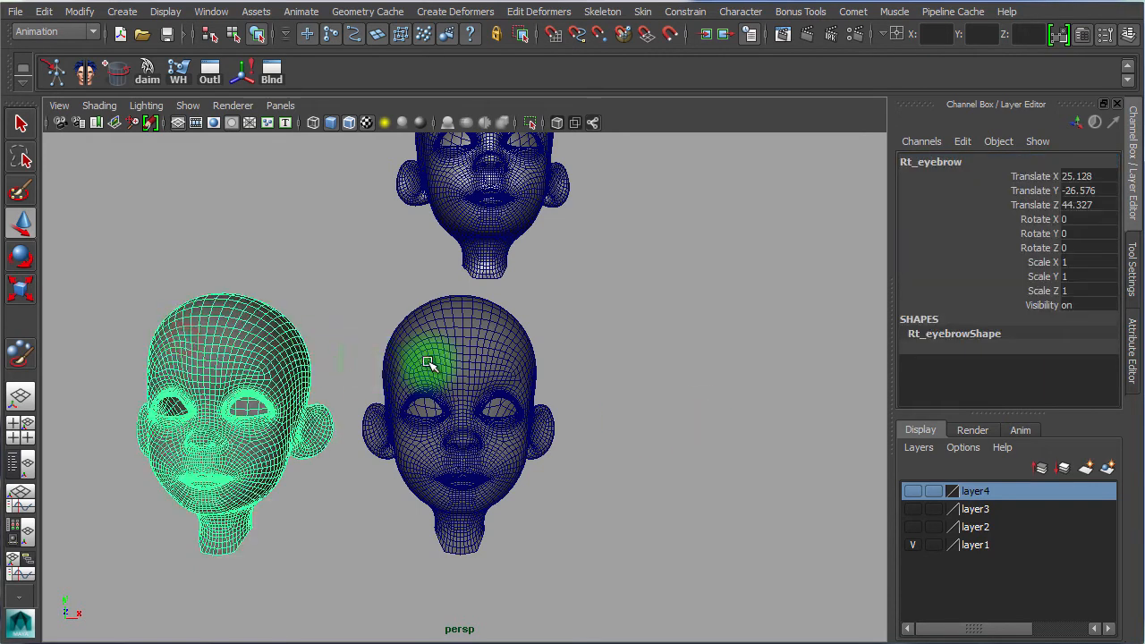
left_click(458, 363)
scroll(379, 460, "up", 4)
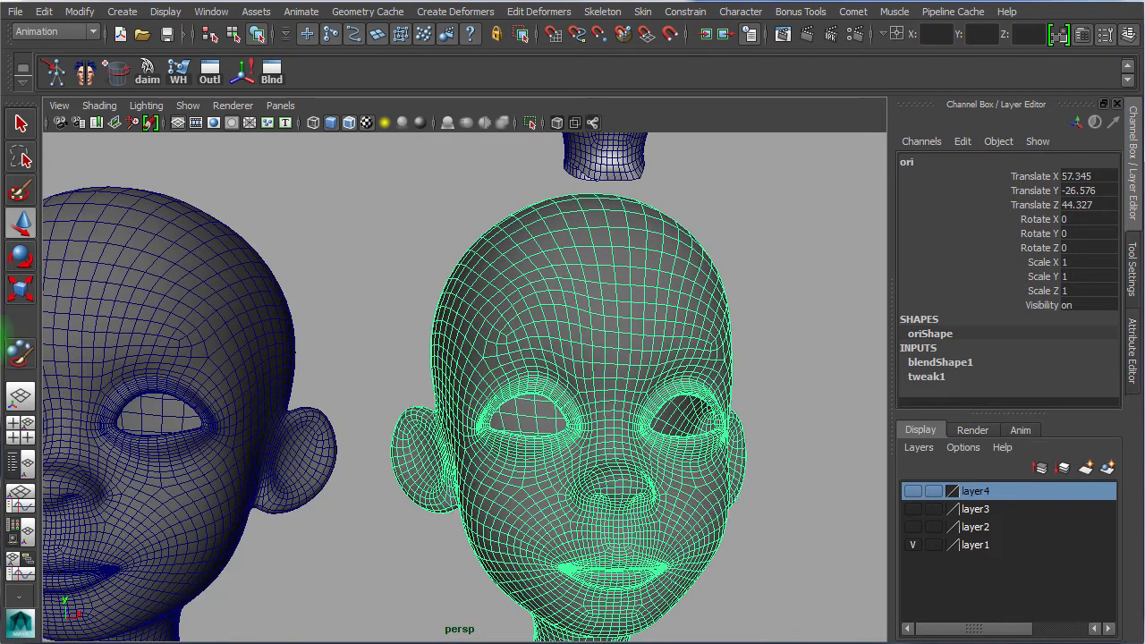
double_click(24, 356)
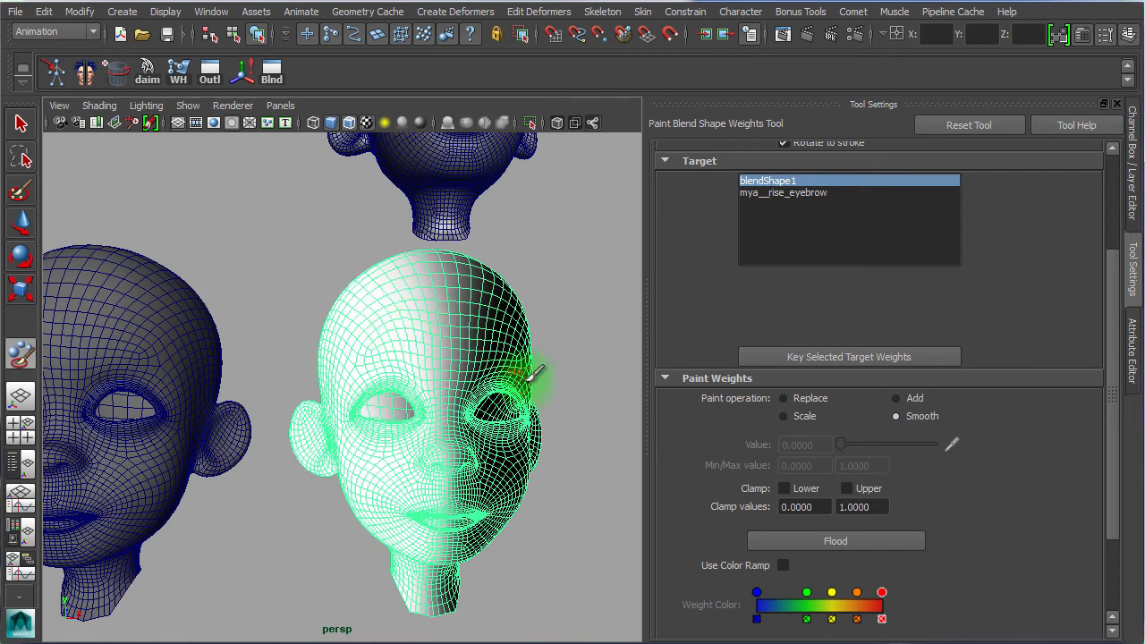
left_click_drag(566, 528, 524, 542, "alt")
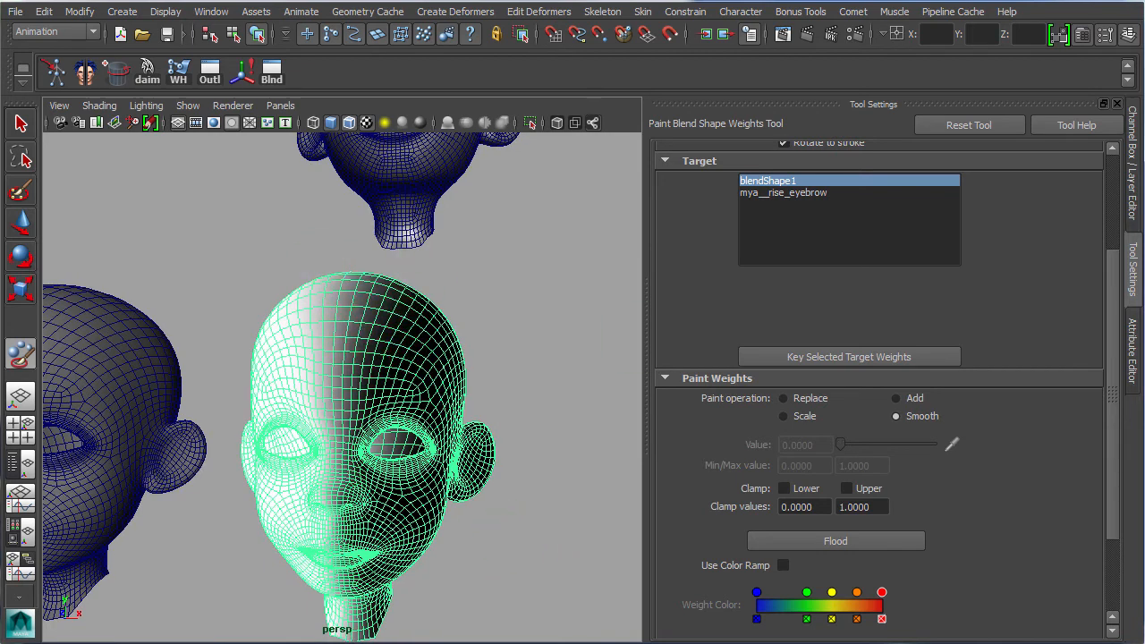
Execute the full 13-line artAttr MEL script in the Script Editor to invert the base head's painted blend shape weights
left_click_drag(697, 123, 533, 62)
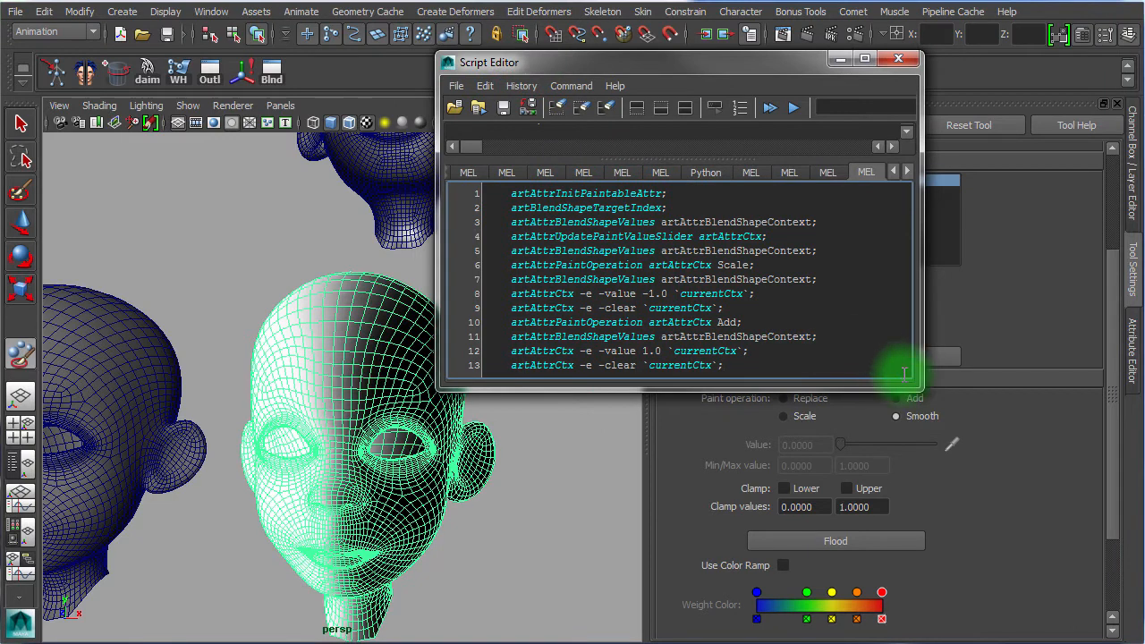
left_click_drag(917, 387, 946, 442)
left_click_drag(749, 375, 455, 192)
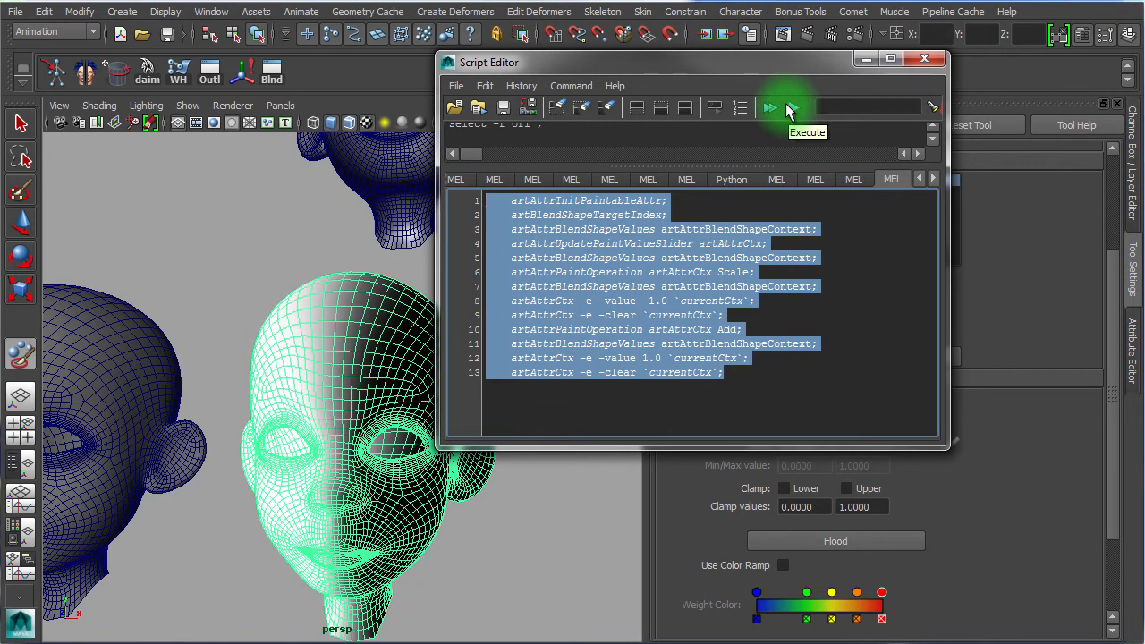
left_click(792, 109)
left_click_drag(642, 63, 775, 55)
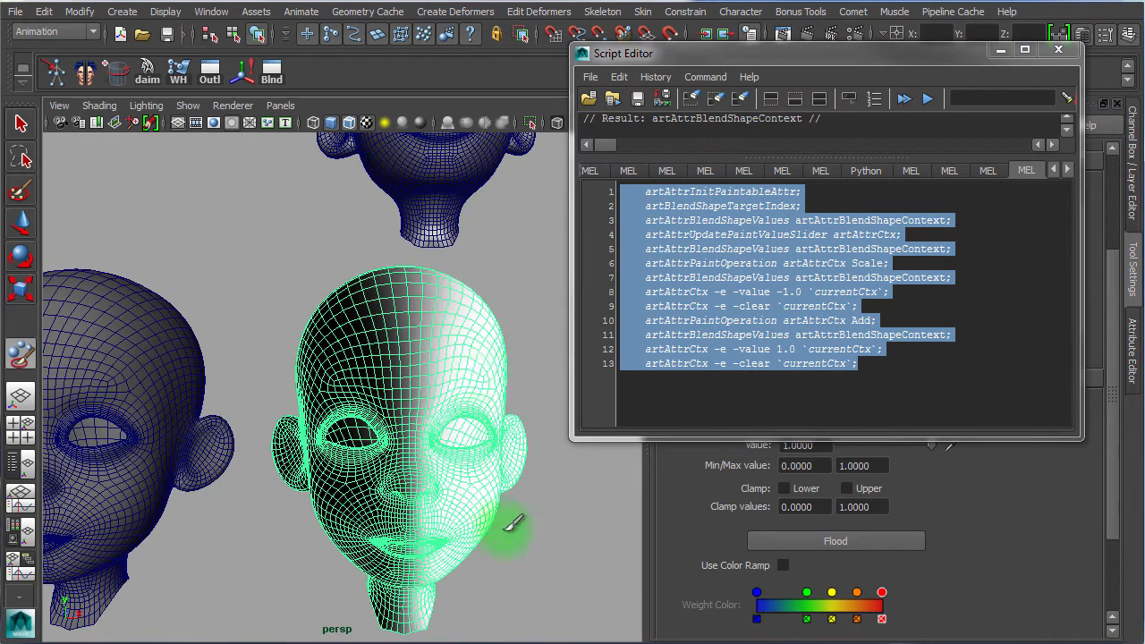
Leave weight painting and the Script Editor, then duplicate the base head and move the copy to its right, at about X 81.5
scroll(466, 538, "down", 3)
right_click_drag(467, 538, 465, 538, "alt")
key("w")
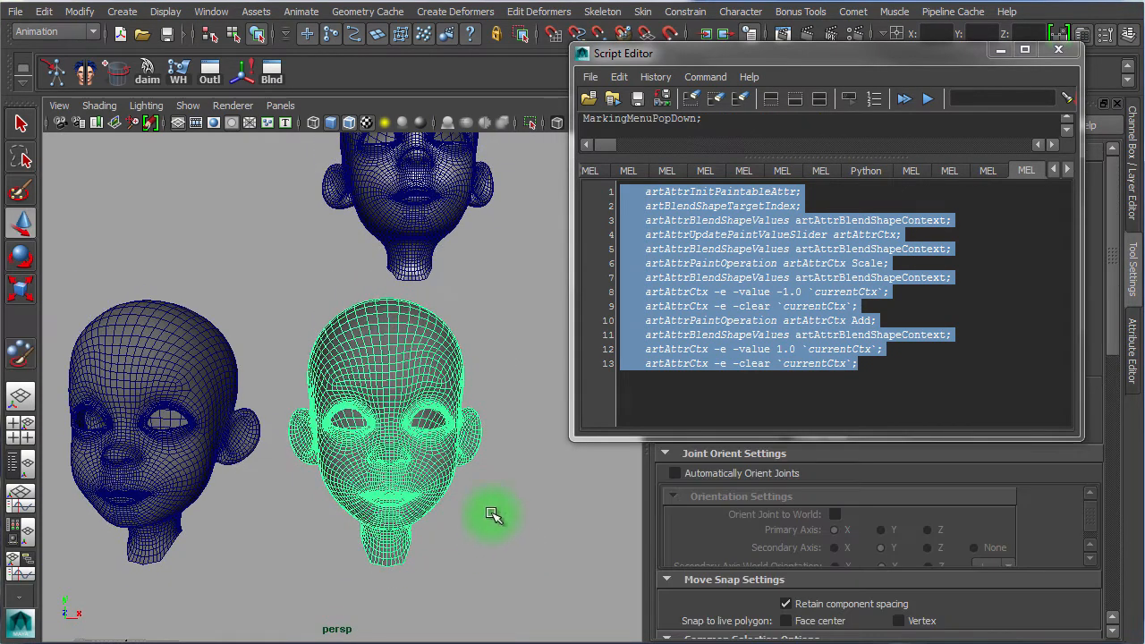
mouse_move(628, 53)
left_mouse_down()
mouse_move(677, 83)
mouse_move(1144, 86)
left_mouse_up()
left_click(537, 341)
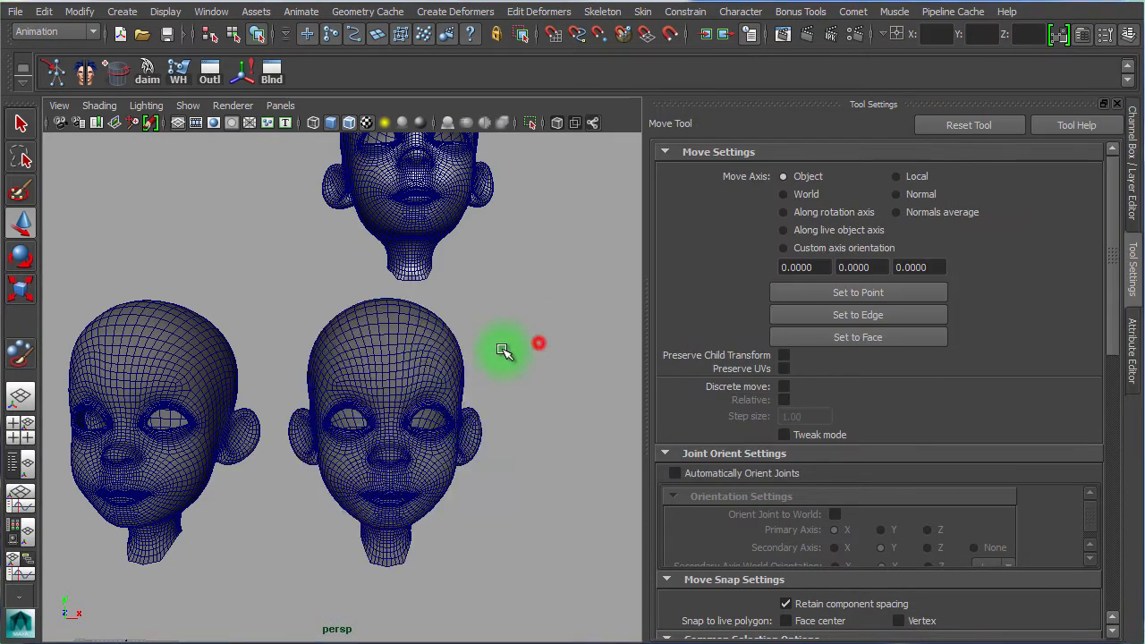
left_click(416, 359)
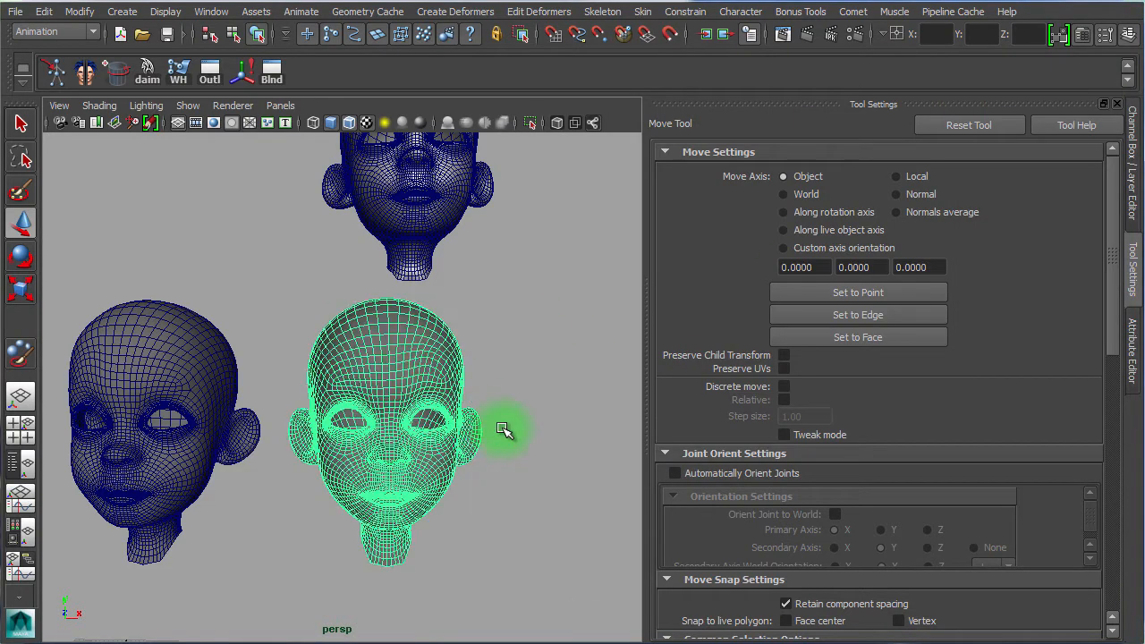
middle_click_drag(269, 352, 452, 346)
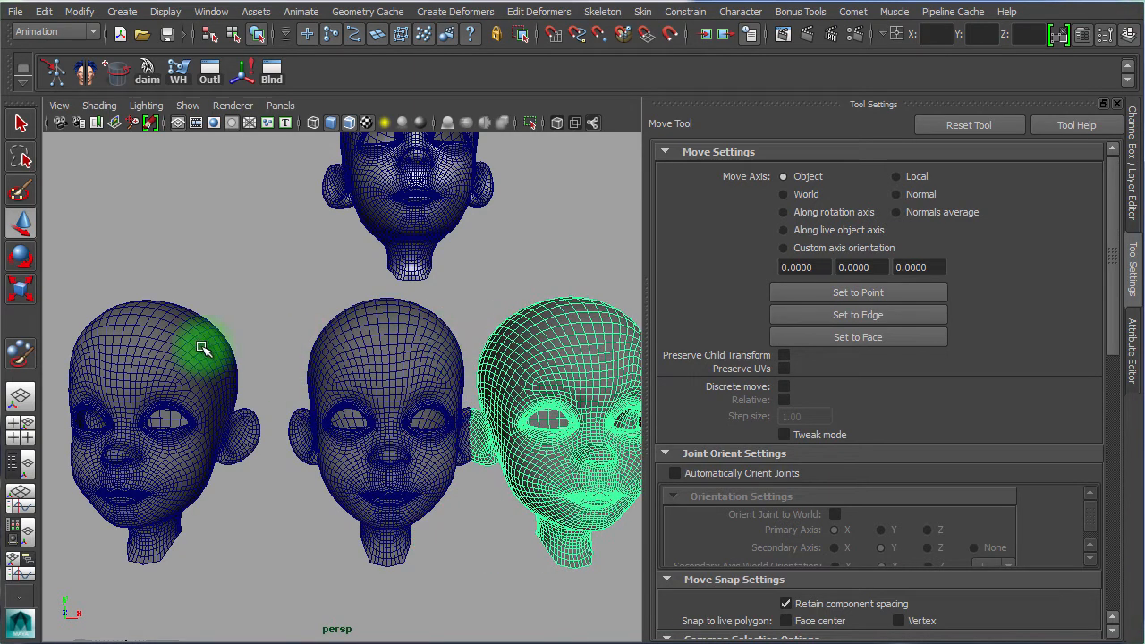
Reuse the Rt_eyebrow head's name for the new duplicate, changing the prefix so that it reads Lf_eyebrow
left_click(206, 346)
left_click(1133, 131)
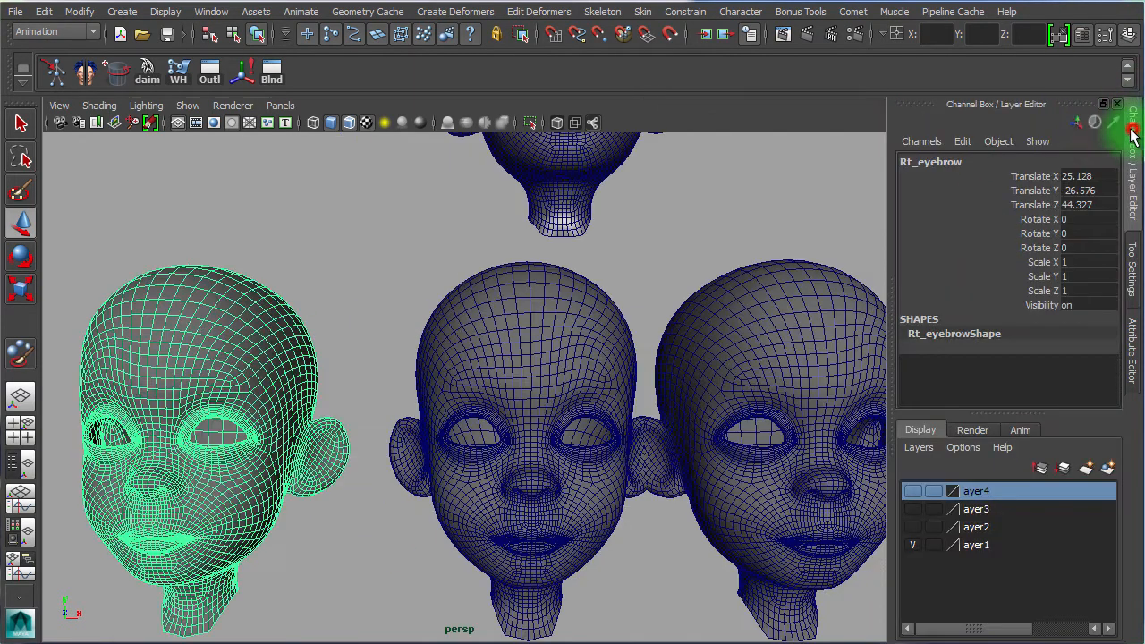
left_click(954, 163)
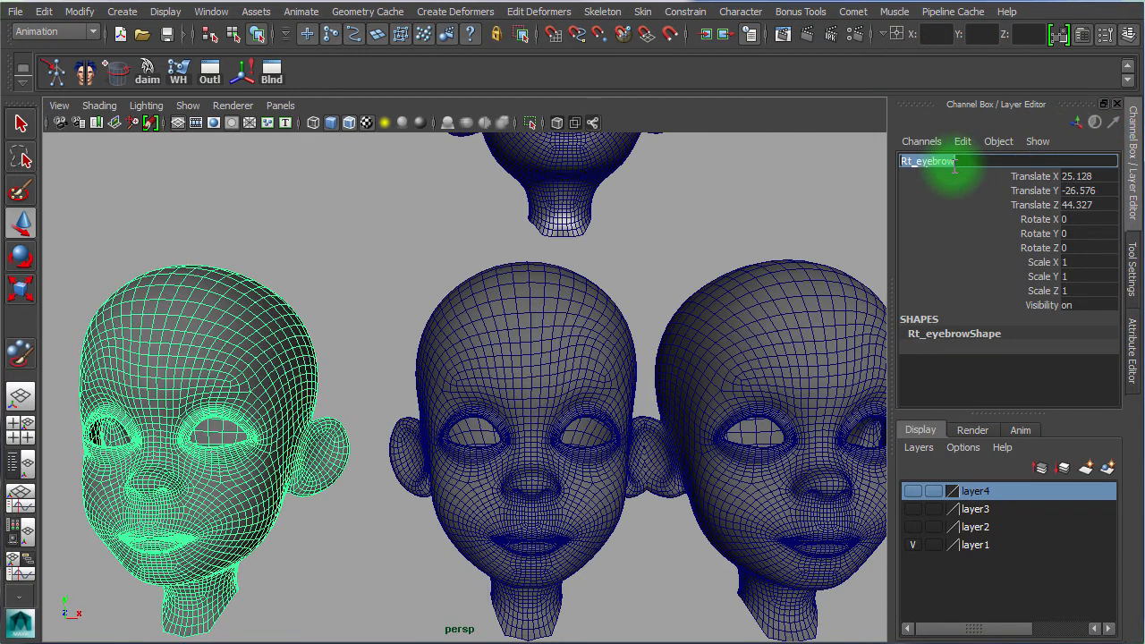
left_click(808, 301)
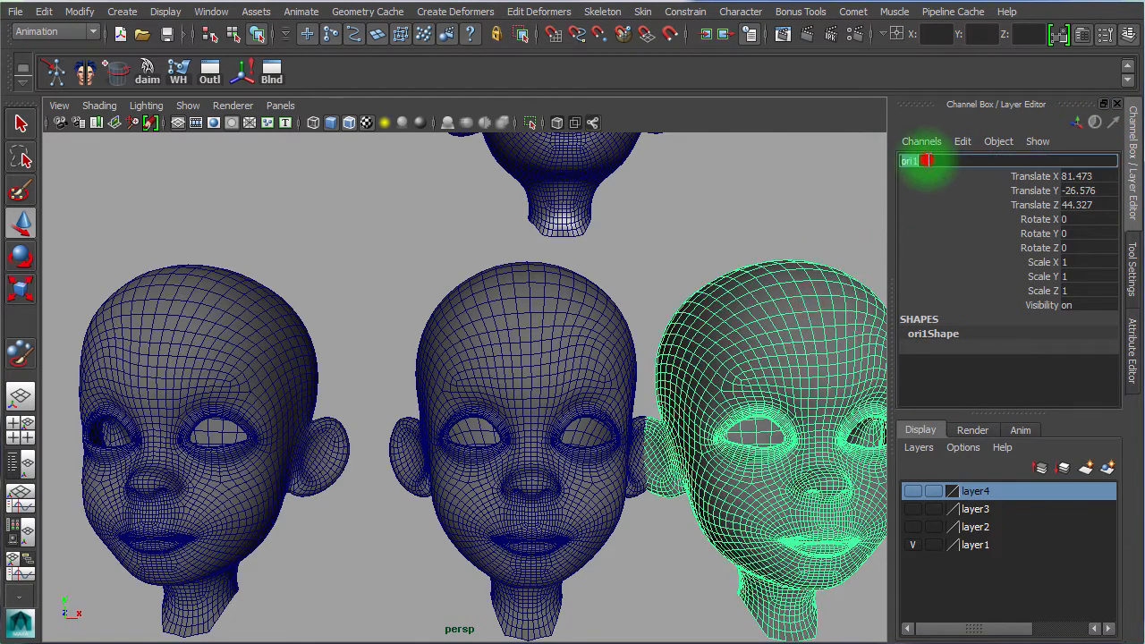
left_click(915, 162)
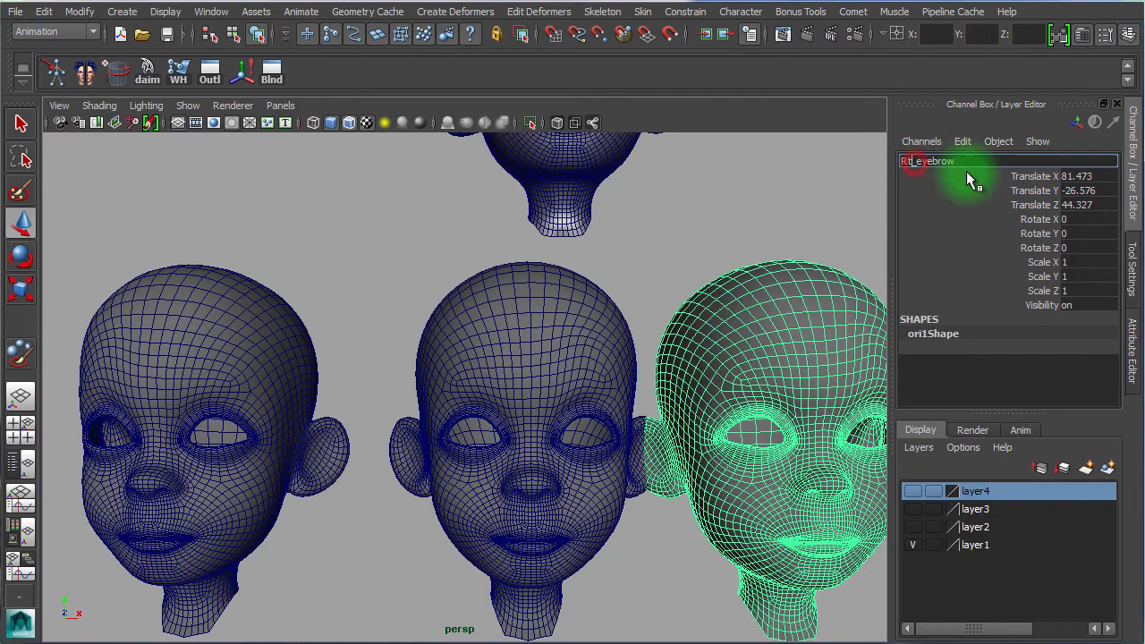
key("BackSpace")
key("BackSpace")
type("Lf")
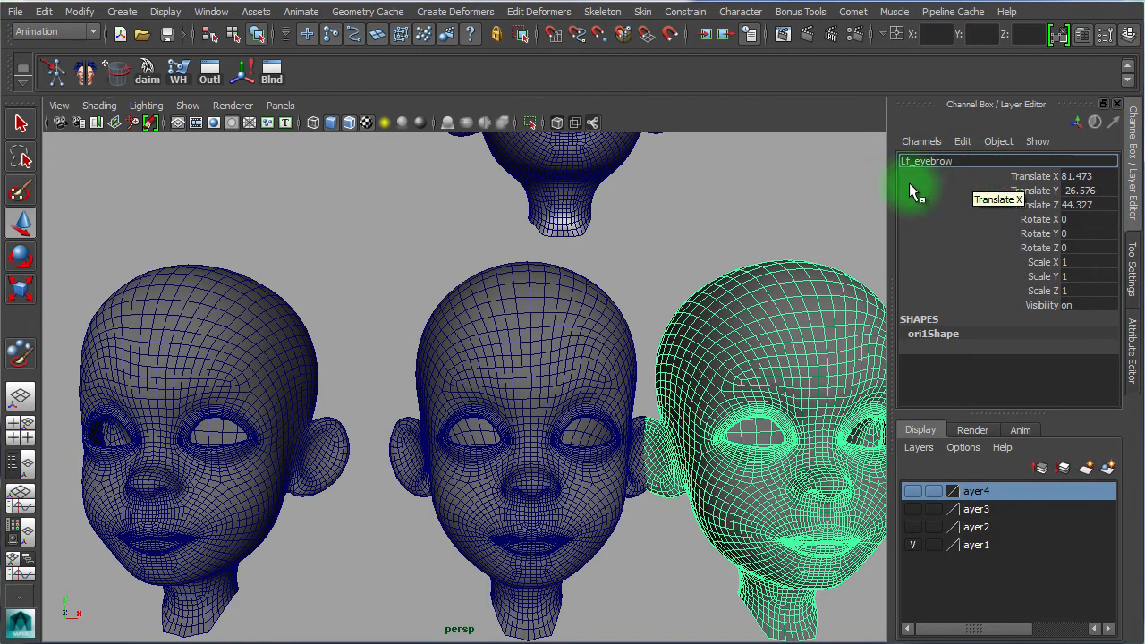
key("Return")
Reopen the Blend Shape window, set the rise eyebrow target's weight to 0.000, and delete blendShape1
right_click_drag(577, 337, 494, 339, "alt")
middle_click_drag(462, 334, 442, 376, "alt")
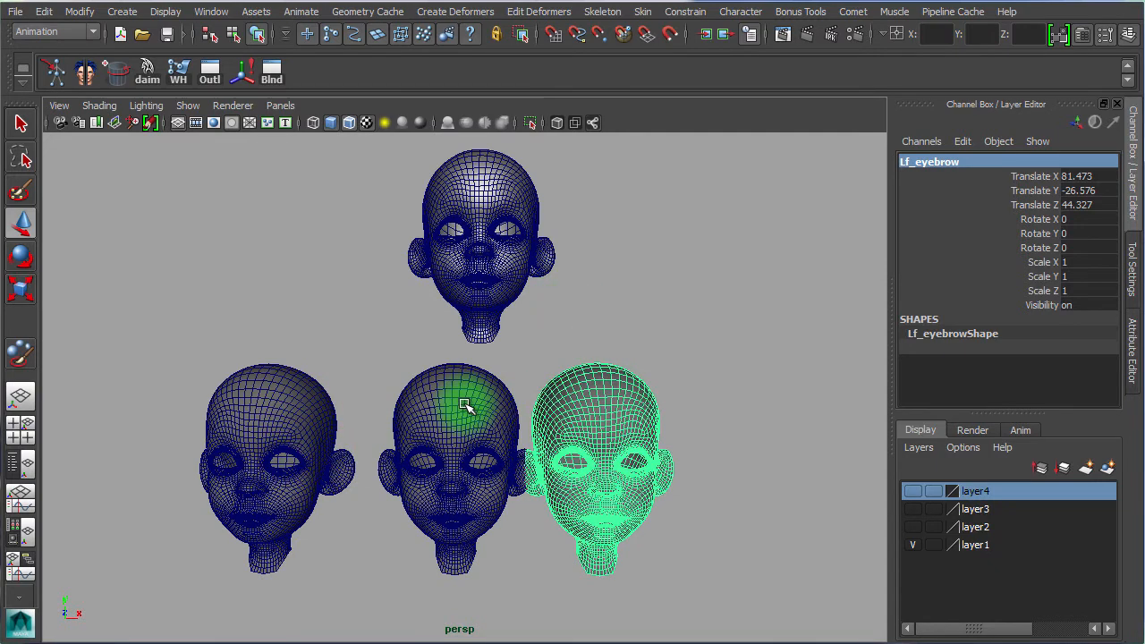
left_click(271, 70)
left_click_drag(661, 219, 829, 116)
left_click_drag(771, 184, 765, 300)
left_click(761, 346)
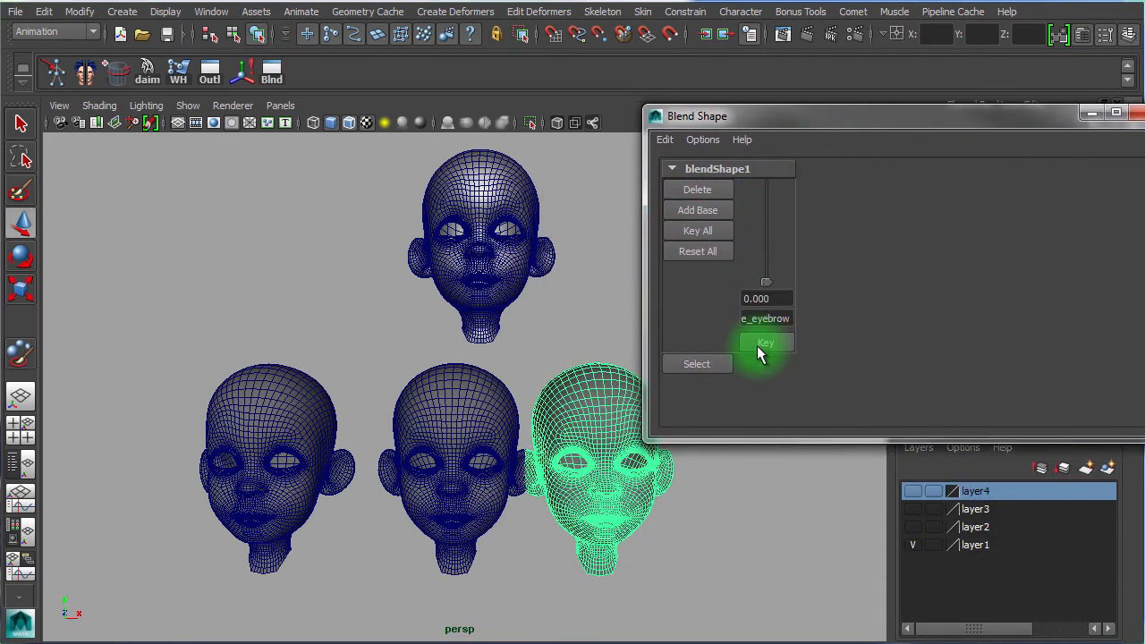
left_click(689, 190)
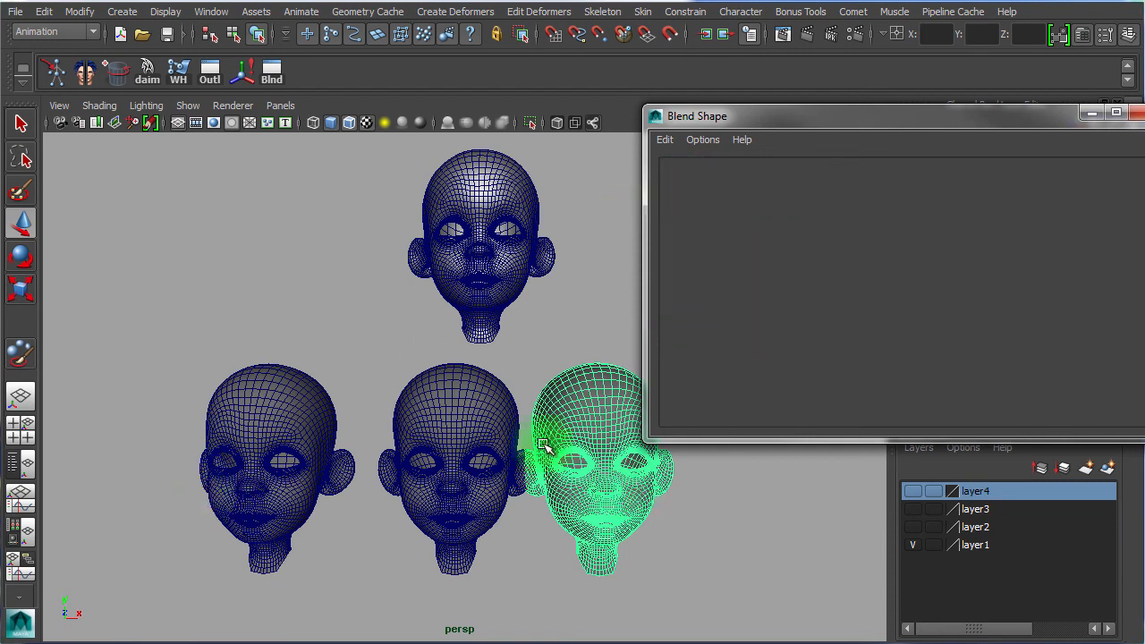
Create a blend shape on the middle base head, using the Rt_eyebrow and Lf_eyebrow heads as targets
left_click(258, 383)
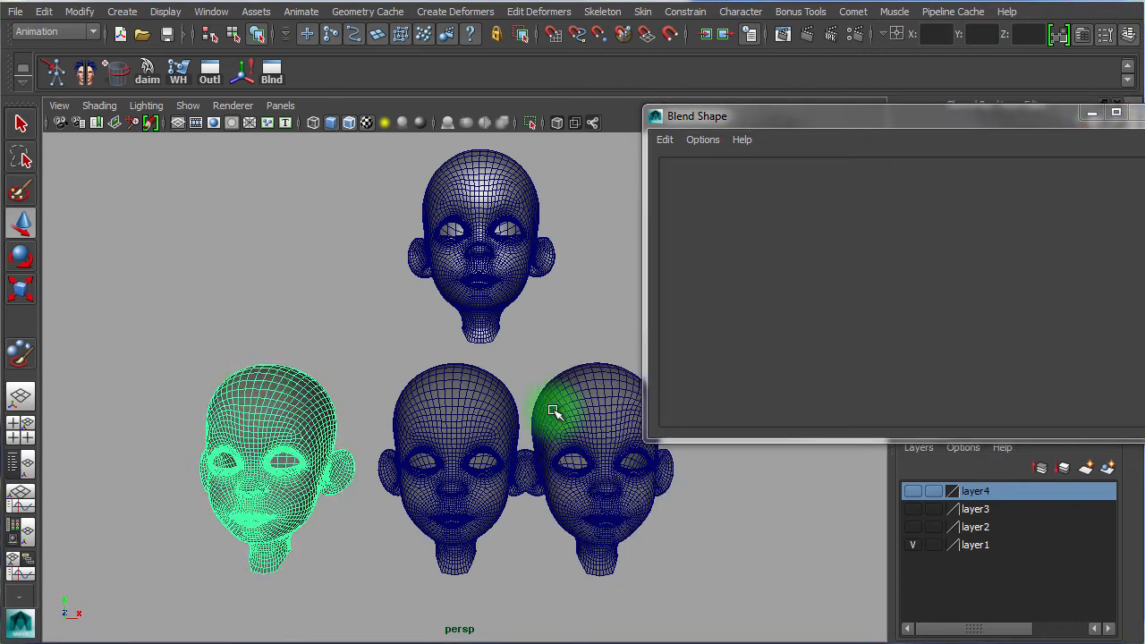
left_click(581, 423, "shift")
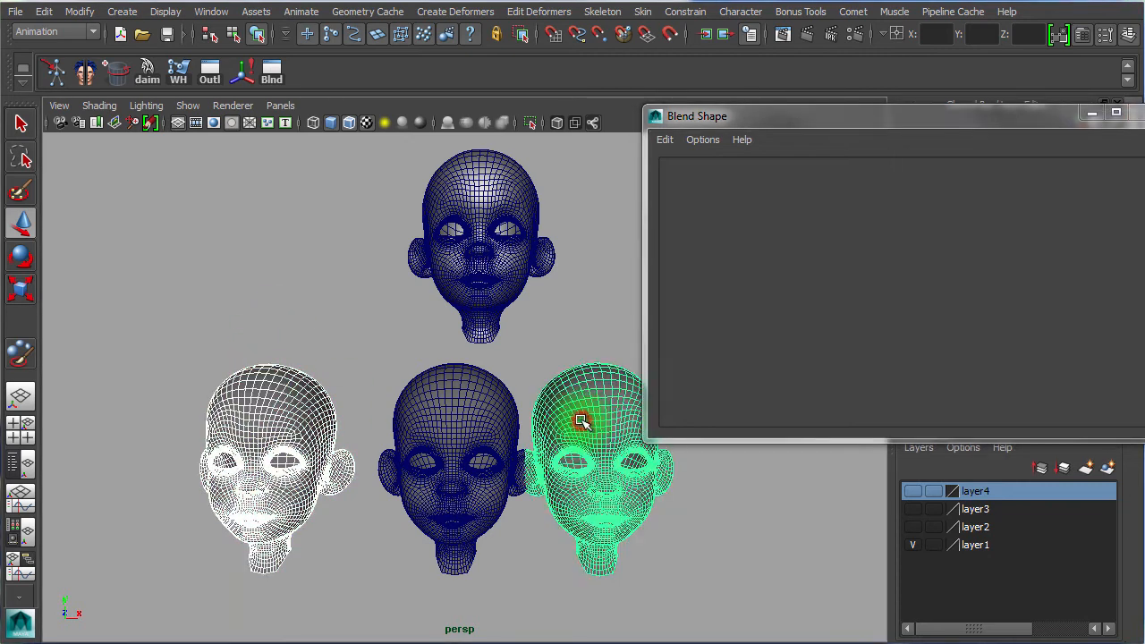
left_click(455, 401, "shift")
left_click(667, 140)
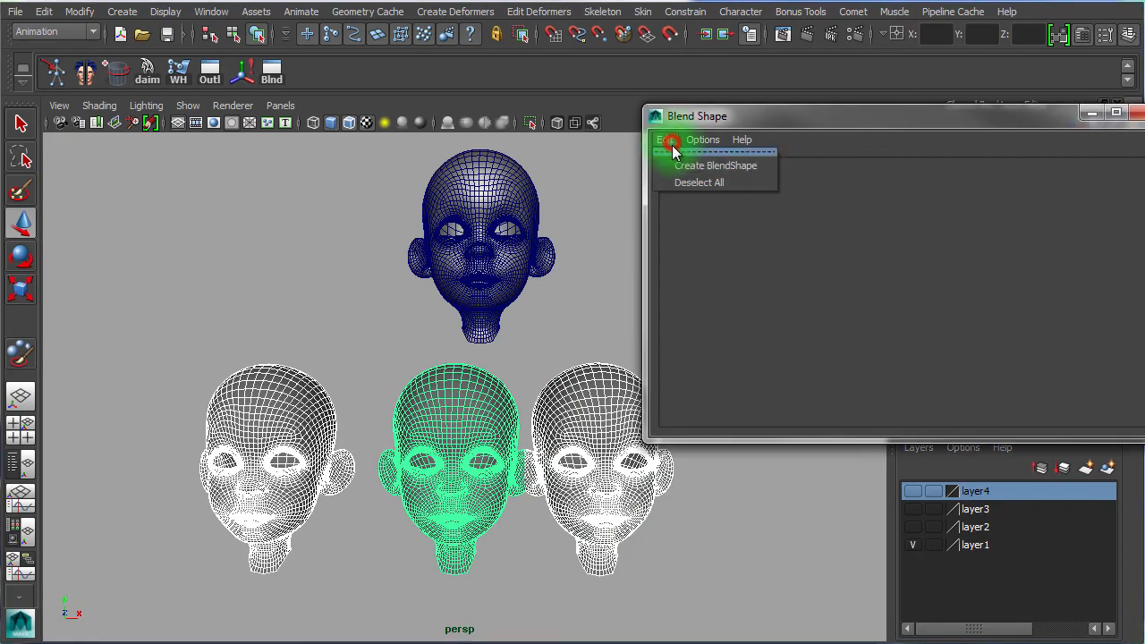
left_click(676, 164)
left_click(384, 332)
Try out both eyebrow targets on the base head, raising the Lf_eyebrow and Rt_eyebrow weights to 1.000
right_click_drag(379, 582, 494, 501, "alt")
left_click_drag(772, 278, 745, 328)
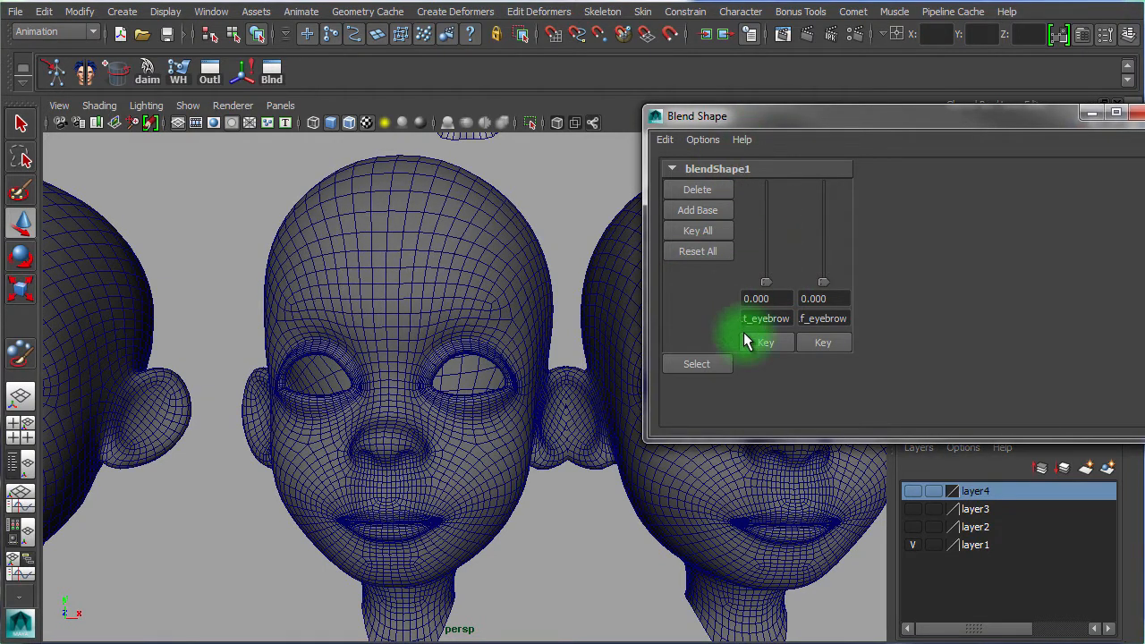
left_click_drag(824, 285, 807, 179)
left_click_drag(763, 282, 765, 163)
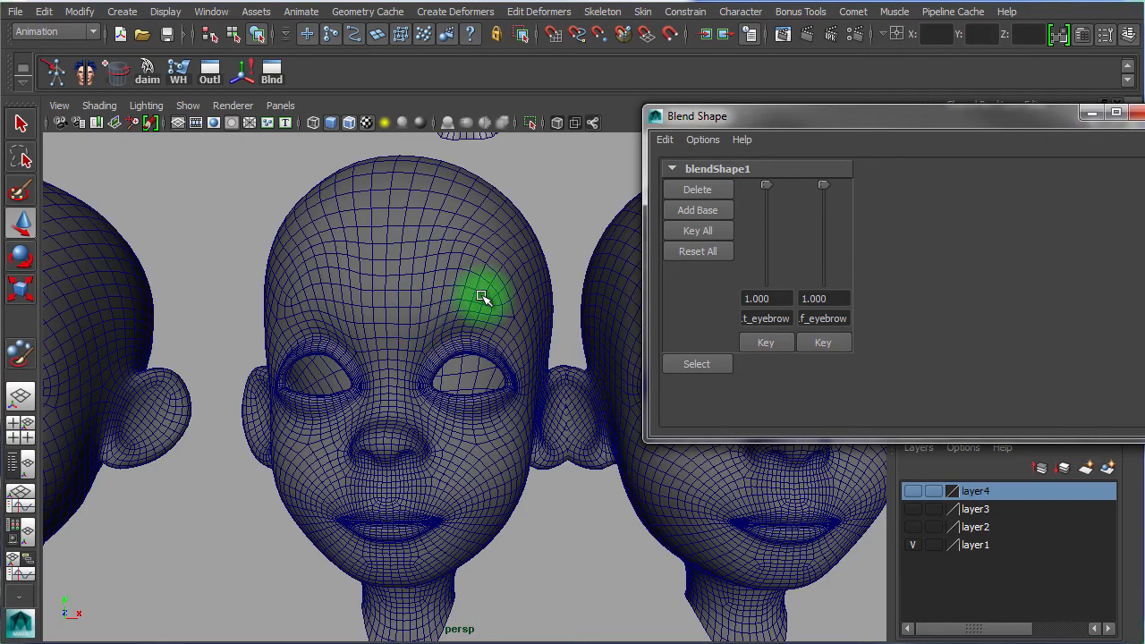
Examine the base head's brows against the surrounding heads while both eyebrow targets are at full weight
right_click_drag(507, 306, 382, 288, "alt")
middle_click_drag(412, 281, 403, 429, "alt")
right_click_drag(373, 375, 567, 381, "alt")
middle_click_drag(553, 324, 541, 485, "alt")
right_click_drag(399, 433, 516, 444, "alt")
right_click_drag(391, 459, 34, 431, "alt")
middle_click_drag(334, 467, 325, 211, "alt")
right_click_drag(329, 370, 470, 376, "alt")
middle_click_drag(438, 395, 484, 452, "alt")
Return both eyebrow target weights to 0.000 and delete blendShape1
left_click_drag(758, 183, 770, 327)
left_click_drag(823, 186, 830, 327)
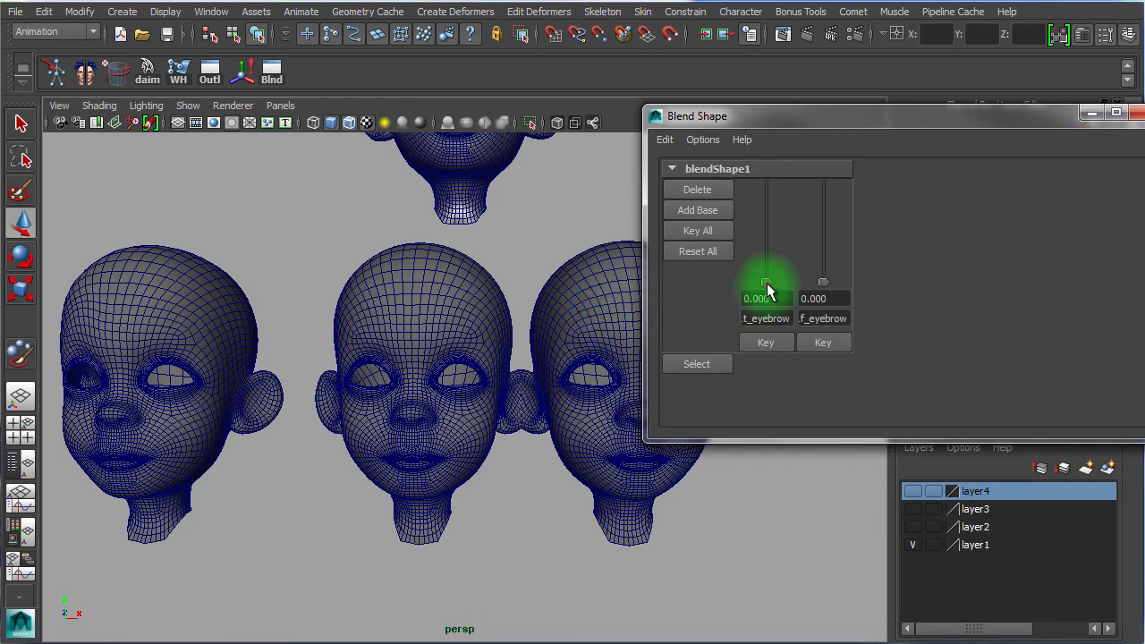
left_click(767, 284)
left_click(824, 285)
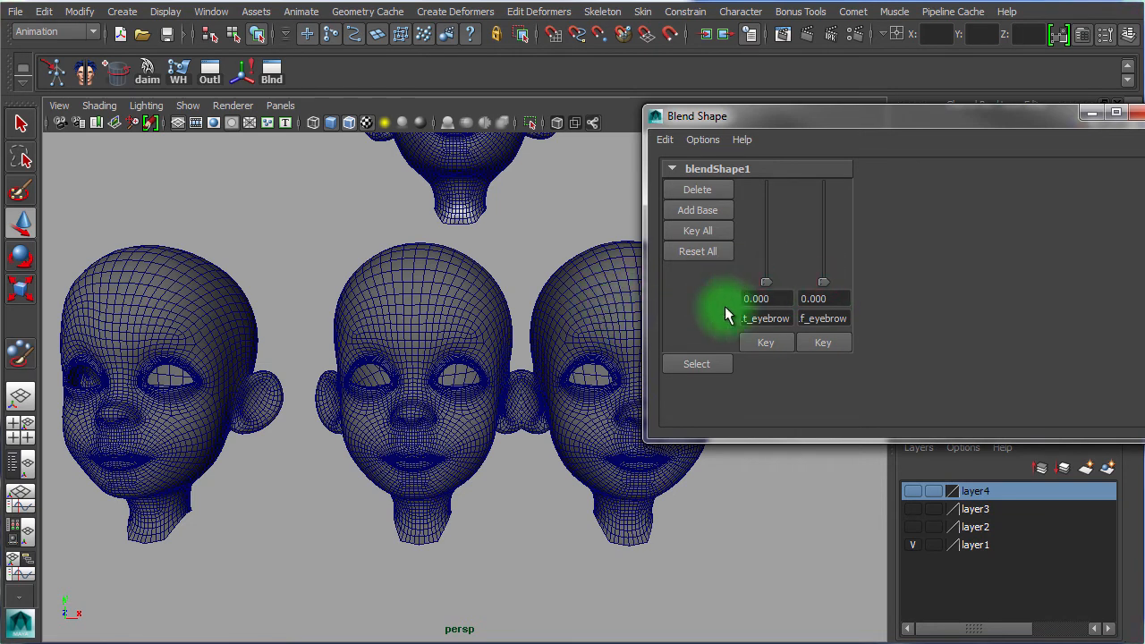
left_click(707, 195)
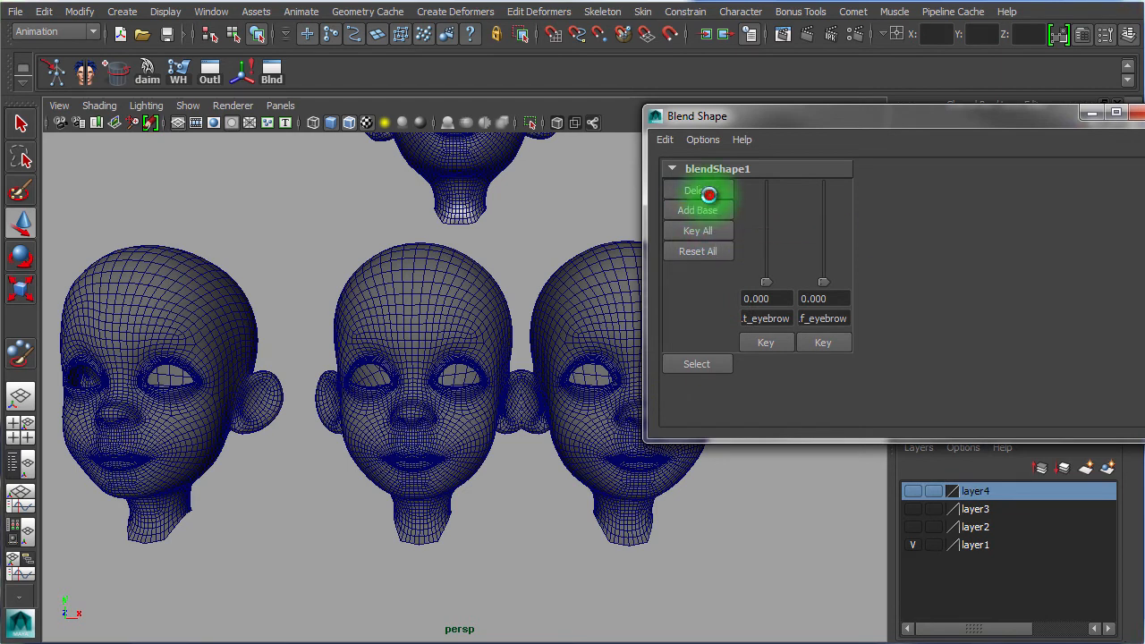
Spread the target heads apart, moving Lf_eyebrow farther to the base head's right and Rt_eyebrow down below it
left_click_drag(755, 119, 906, 130)
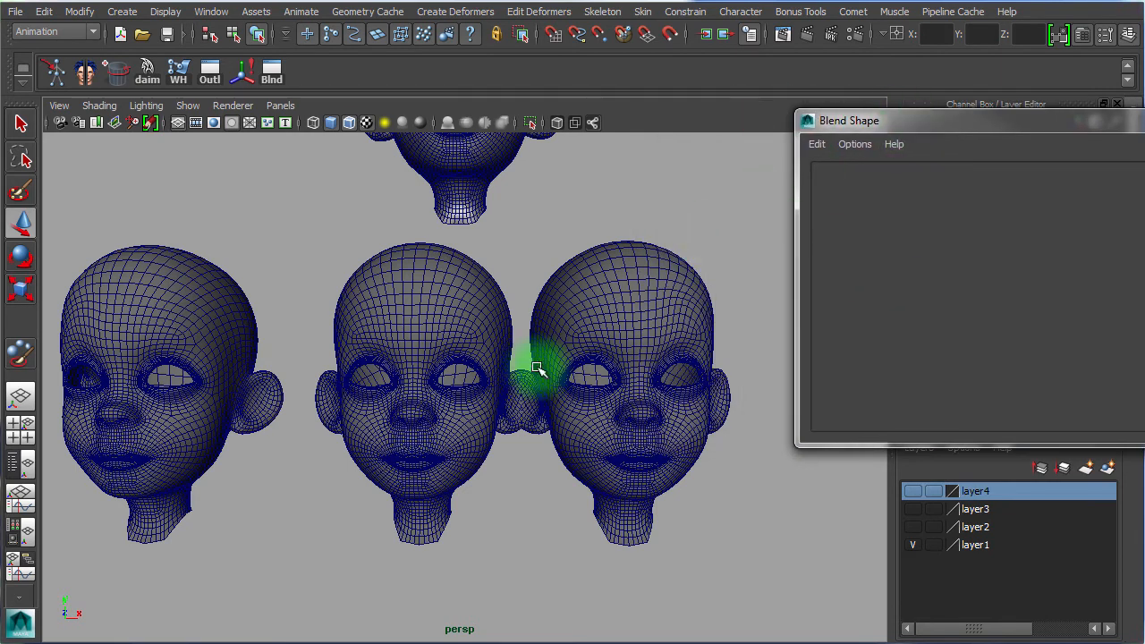
scroll(580, 453, "down", 5)
left_click(594, 403)
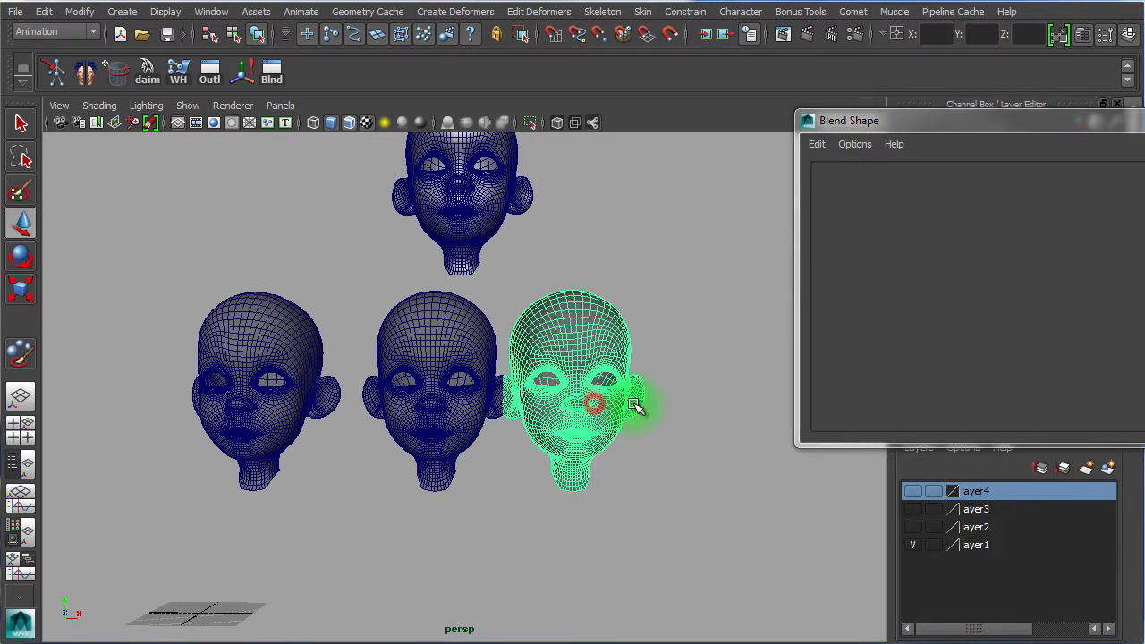
middle_click_drag(609, 499, 760, 499)
left_click(237, 387)
middle_click_drag(254, 365, 291, 561)
left_click(488, 556)
Create a blend shape on the base head with only Rt_eyebrow as its target, and set its weight to 1.000
left_click(270, 530)
left_click(437, 335, "shift")
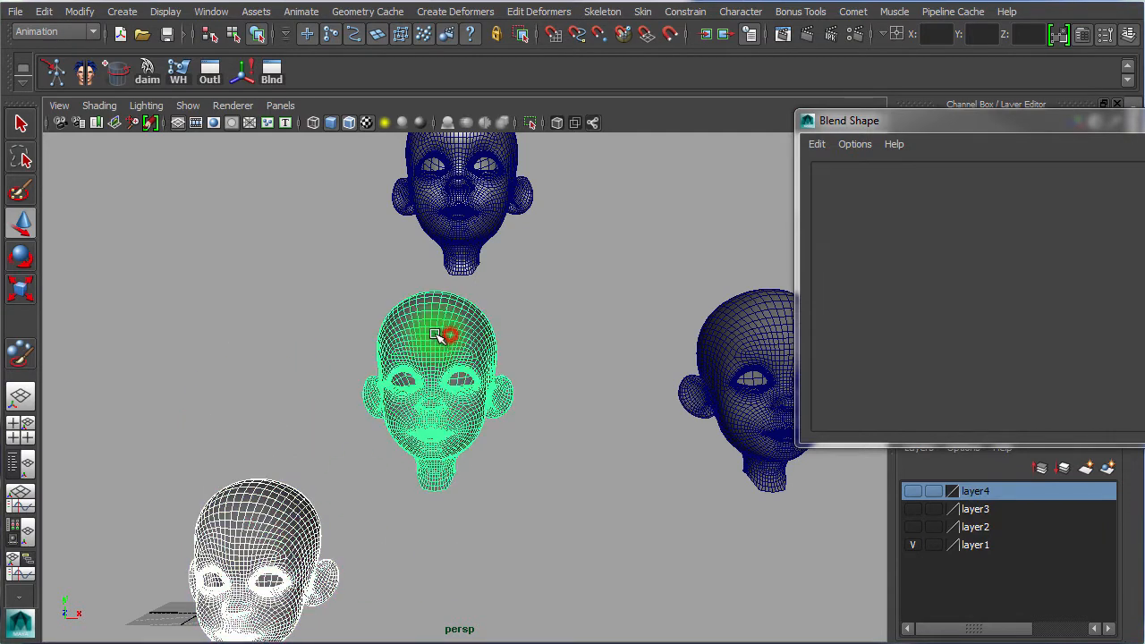
left_click(861, 144)
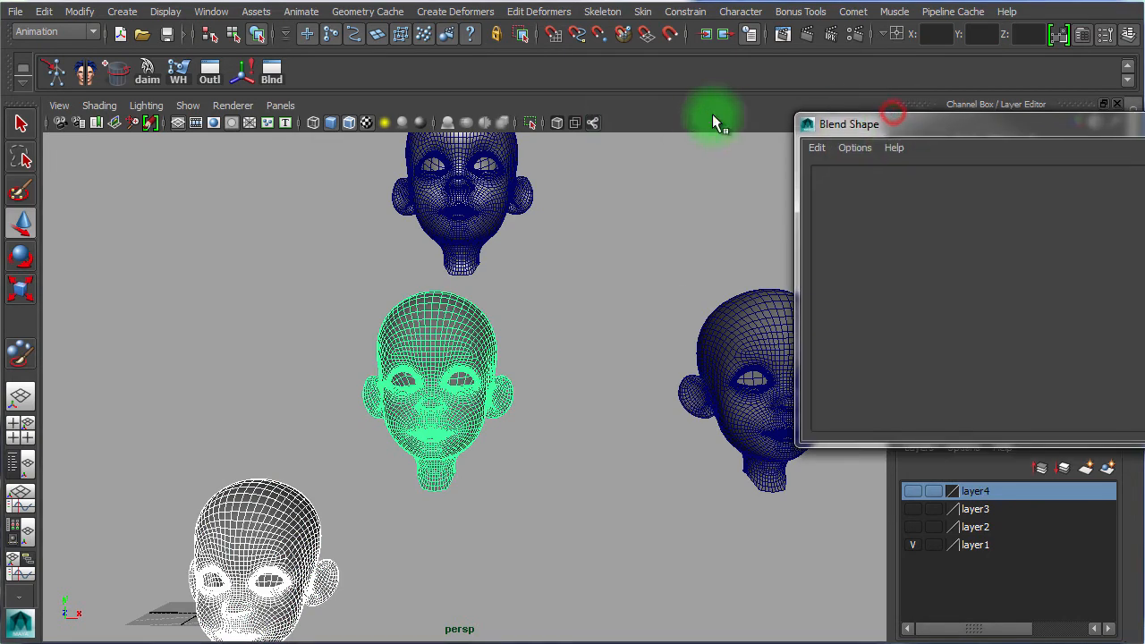
left_click_drag(877, 119, 567, 79)
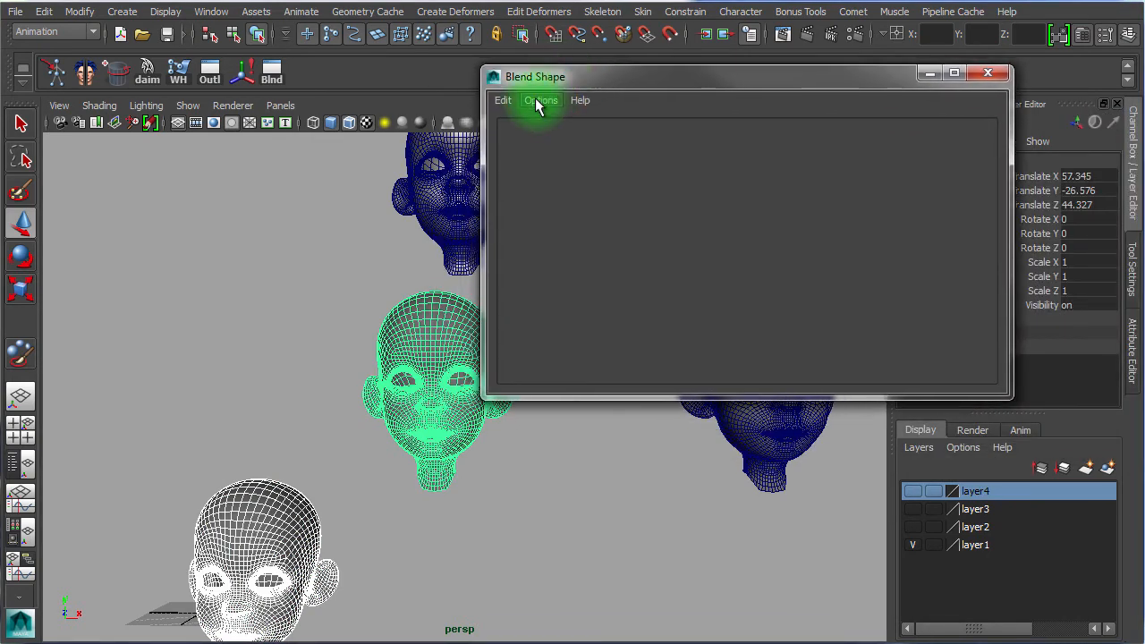
left_click(504, 100)
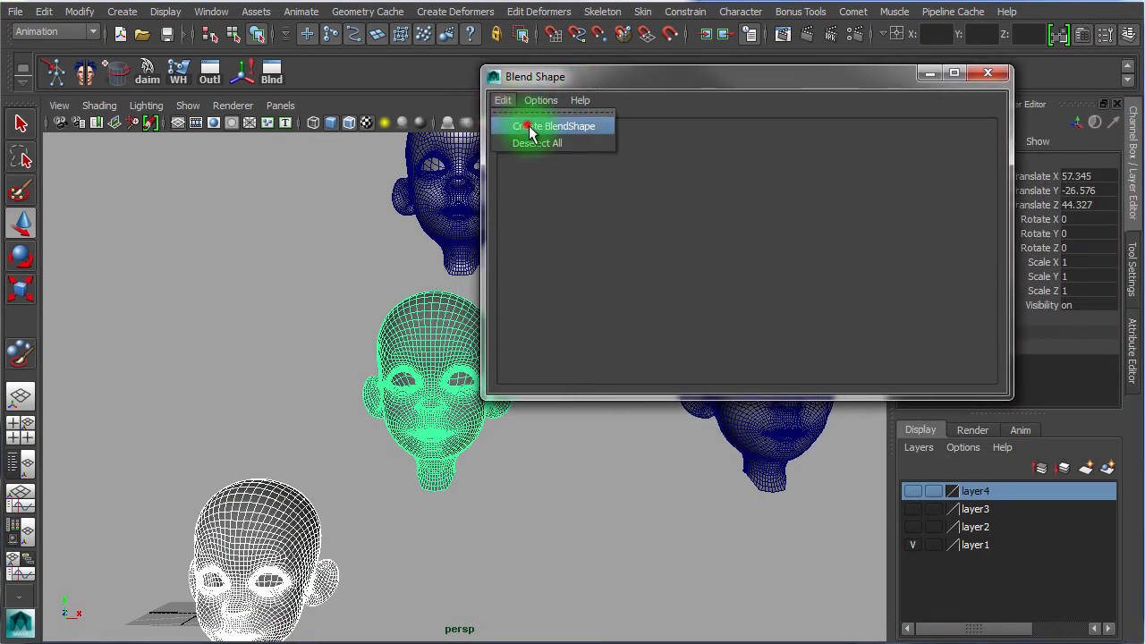
left_click(528, 127)
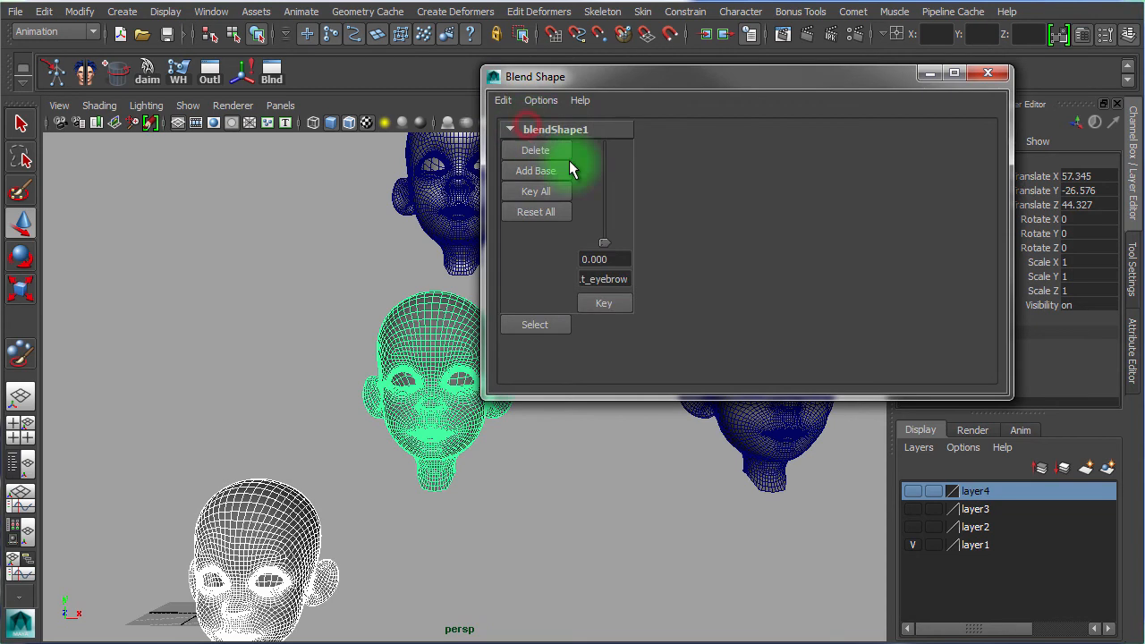
left_click(433, 512)
right_click_drag(424, 511, 636, 513, "alt")
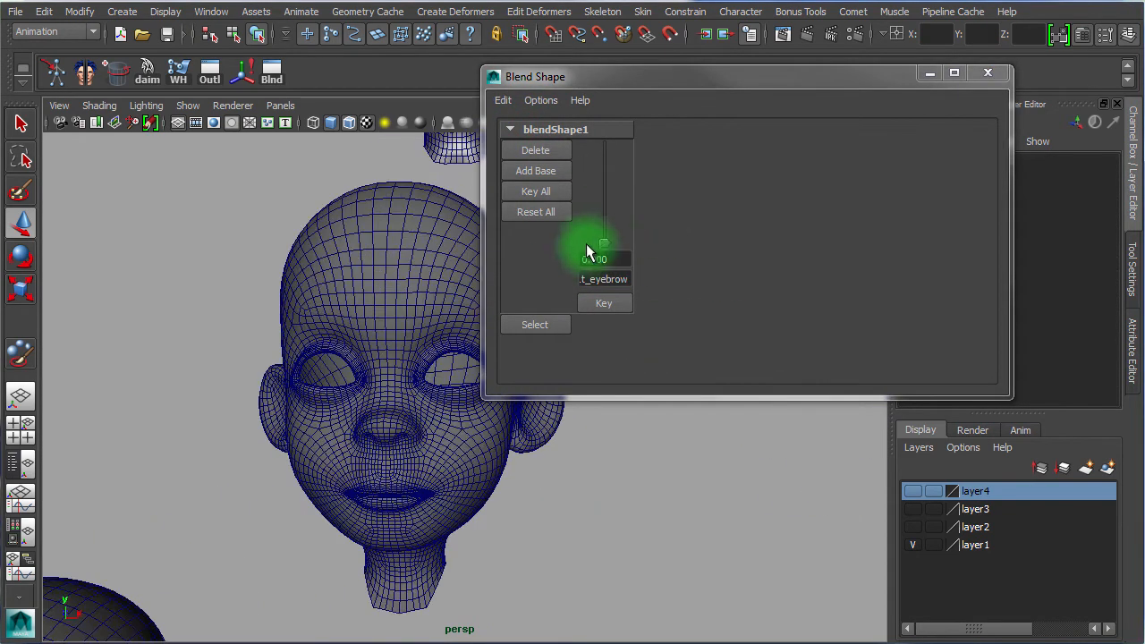
left_click_drag(612, 246, 605, 106)
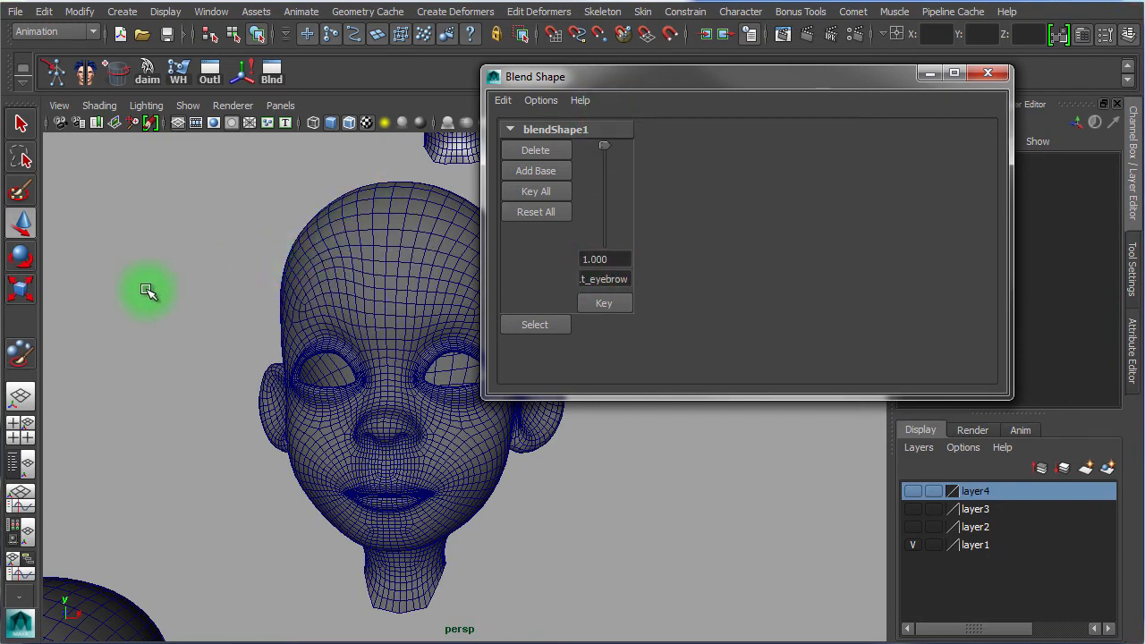
Open the Paint Blend Shape Weights Tool settings for the base head and flood blendShape1 with a value of 0.0000
left_click(331, 287)
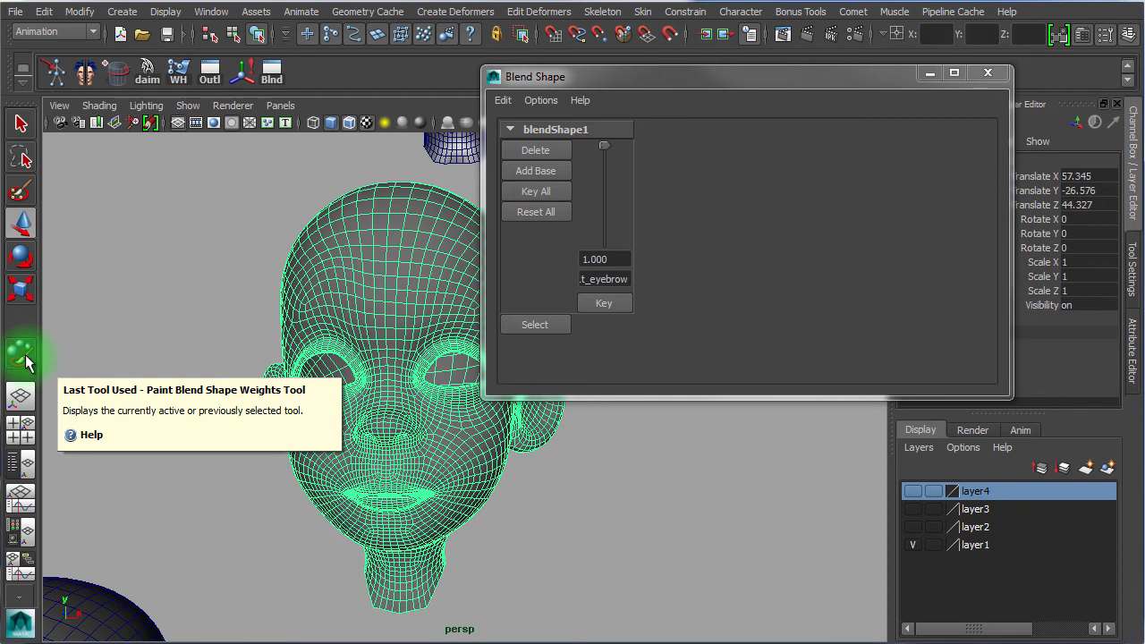
left_click(532, 13)
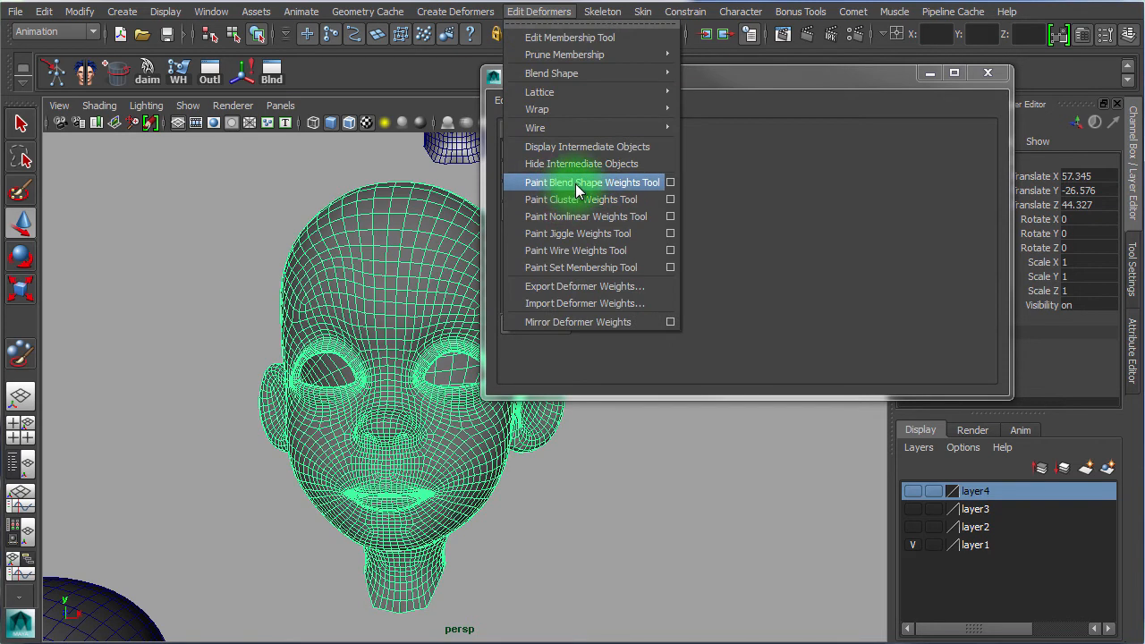
left_click(669, 182)
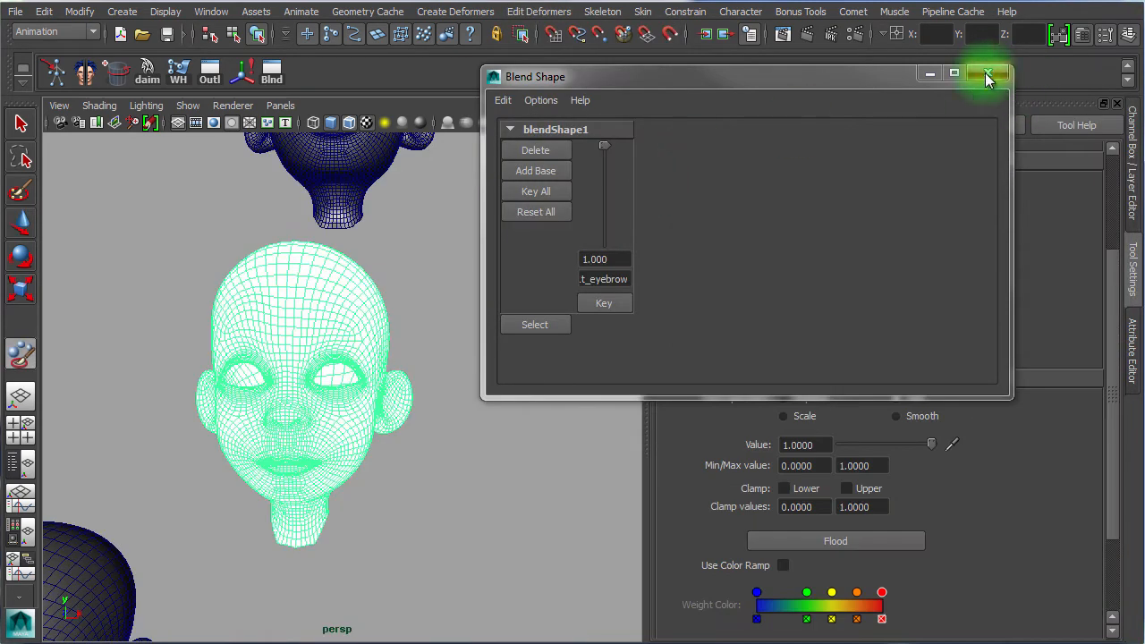
left_click(985, 74)
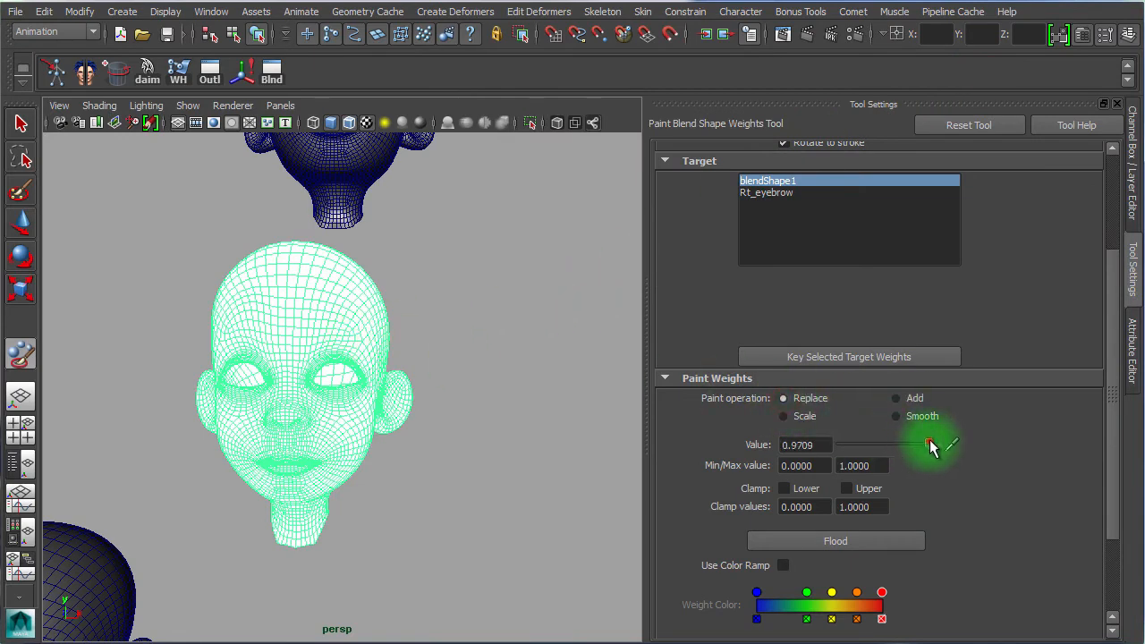
left_click_drag(931, 447, 827, 448)
left_click(821, 541)
Set the Replace value to 1.0000 and paint the weights over the ear on the Rt_eyebrow side of the base head
scroll(164, 328, "up", 6)
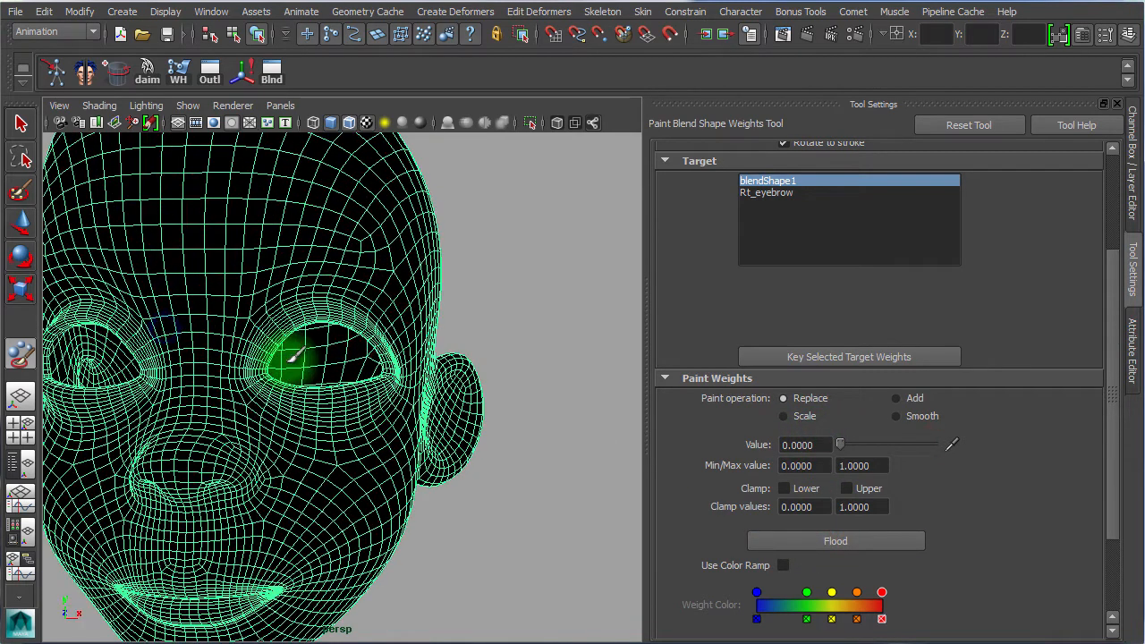
middle_click_drag(385, 315, 458, 331, "alt")
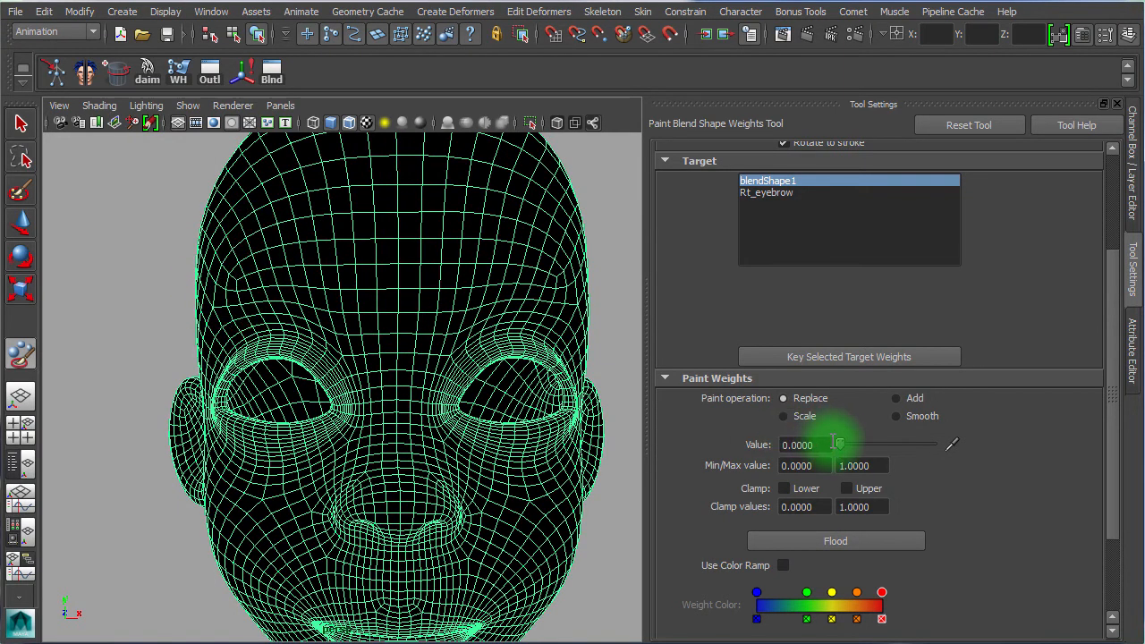
left_click_drag(843, 447, 969, 454)
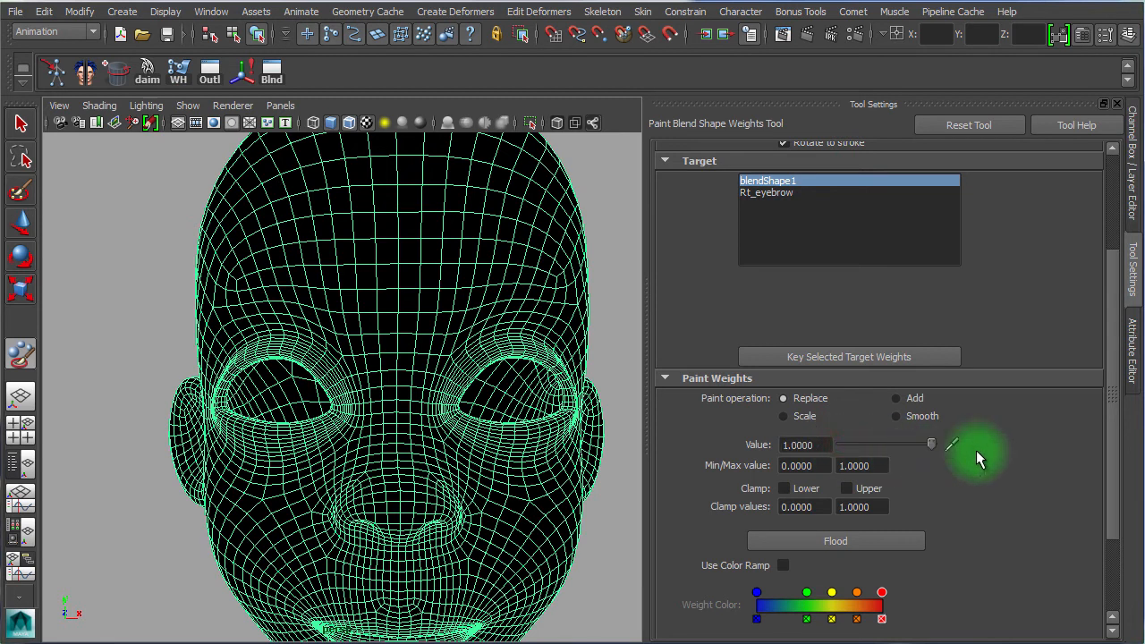
mouse_move(217, 332)
left_mouse_down("alt")
mouse_move(238, 358)
mouse_move(272, 336)
mouse_move(273, 354)
mouse_move(246, 384)
mouse_move(267, 374)
left_mouse_up("alt")
mouse_move(308, 418)
left_mouse_down("alt")
mouse_move(418, 421)
mouse_move(102, 401)
left_mouse_up("alt")
mouse_move(153, 376)
left_mouse_down("alt")
mouse_move(295, 376)
mouse_move(385, 398)
mouse_move(438, 384)
mouse_move(431, 369)
mouse_move(423, 431)
mouse_move(324, 424)
mouse_move(226, 435)
mouse_move(190, 418)
left_mouse_up("alt")
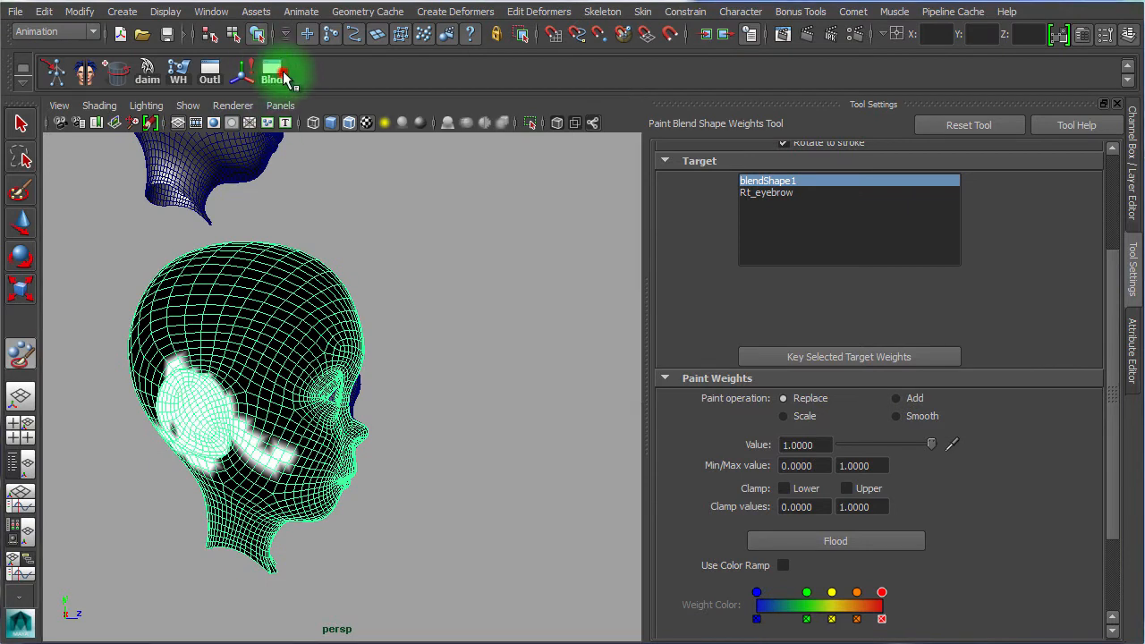
Reopen the Blend Shape window and test the Rt_eyebrow weight on the base head, leaving it at 1.000
left_click(273, 76)
left_click_drag(429, 421, 369, 429, "alt")
right_click_drag(215, 436, 502, 465, "alt")
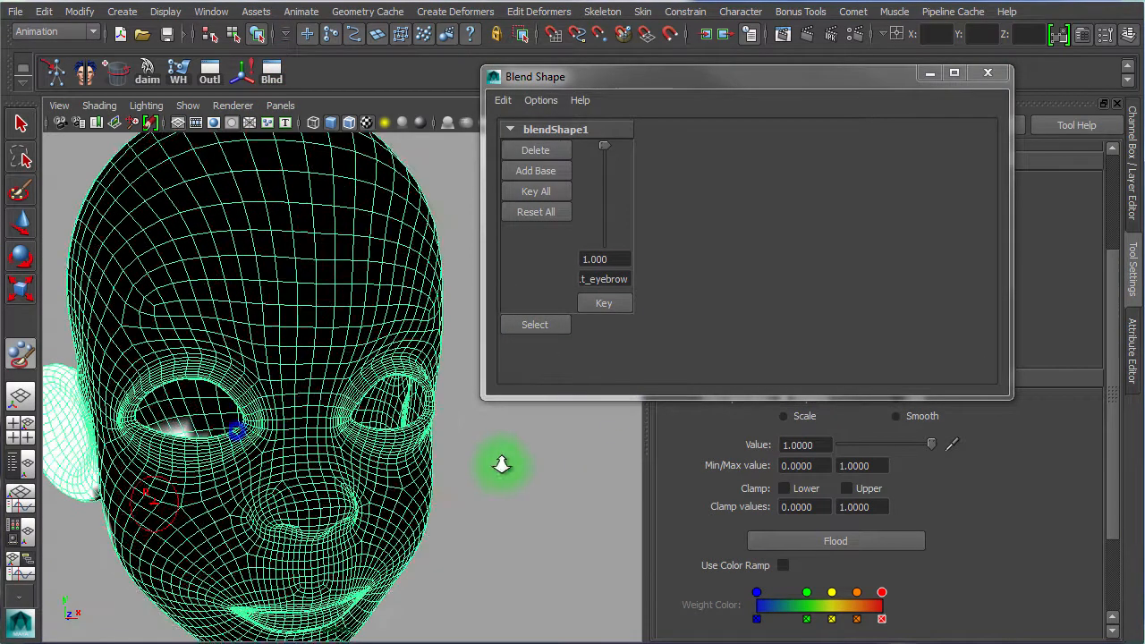
middle_click_drag(488, 462, 555, 470, "alt")
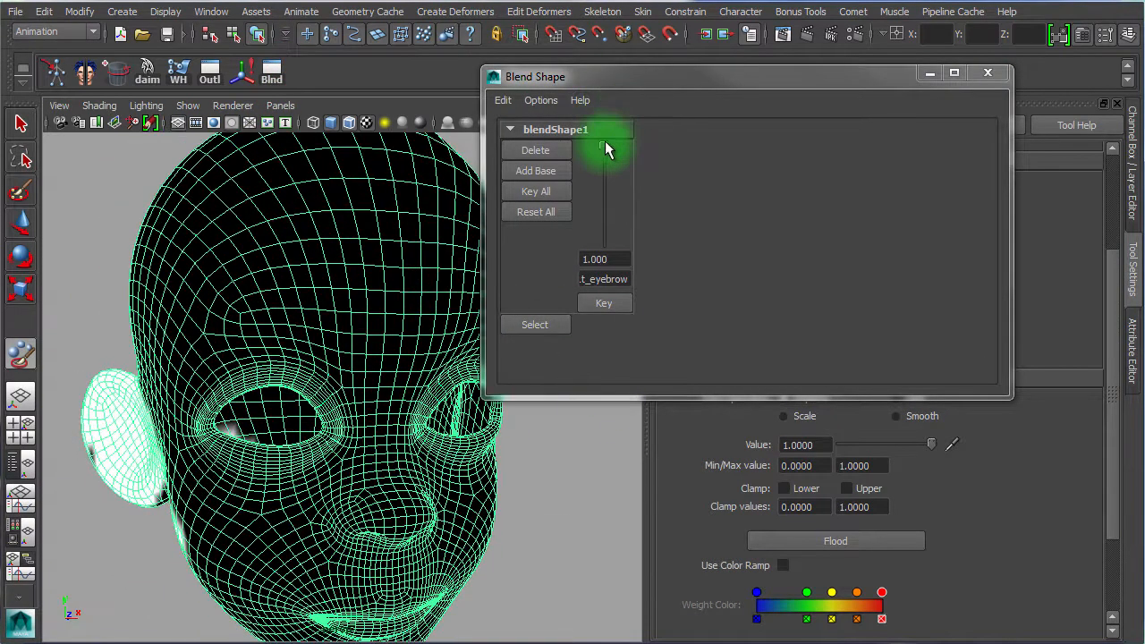
left_click_drag(606, 149, 629, 131)
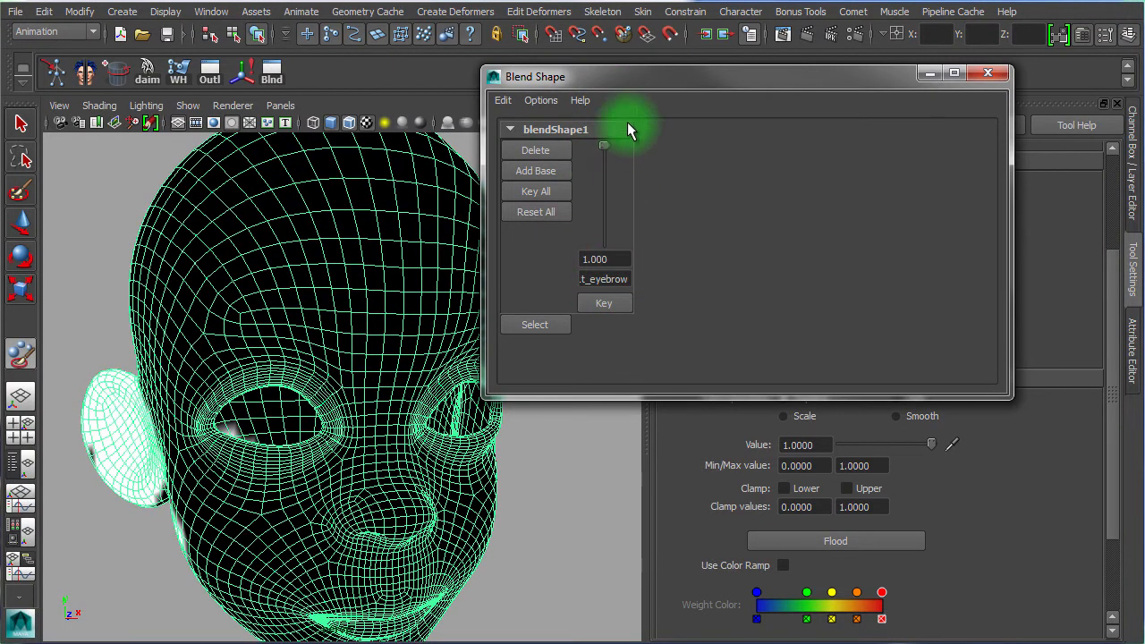
Paint weights of 1.0000 over the base head's right brow, temple and side of the forehead
left_click_drag(302, 299, 244, 284, "alt")
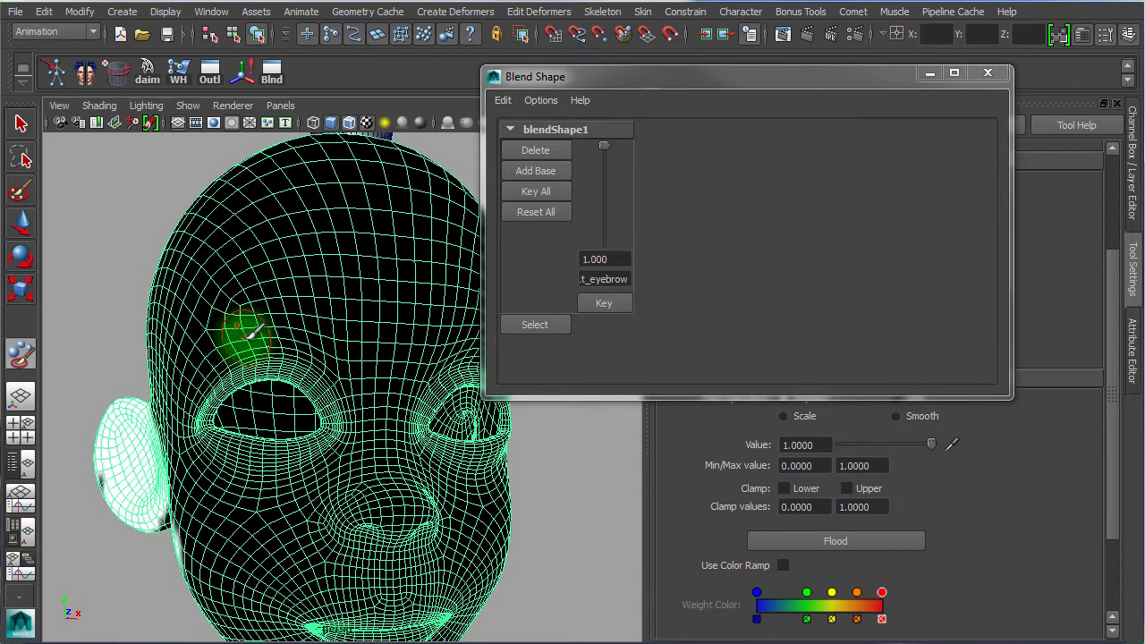
mouse_move(327, 402)
left_mouse_down("alt")
mouse_move(312, 402)
mouse_move(317, 394)
left_mouse_up("alt")
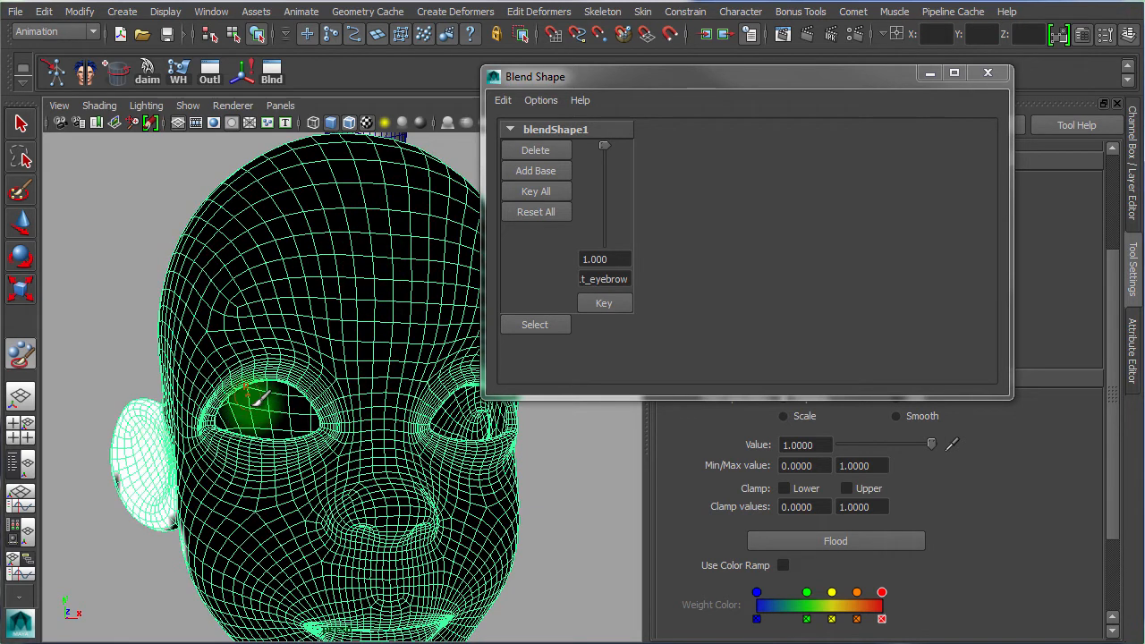
mouse_move(270, 265)
left_mouse_down()
mouse_move(253, 327)
mouse_move(240, 313)
mouse_move(228, 362)
mouse_move(231, 322)
mouse_move(193, 354)
mouse_move(175, 402)
mouse_move(207, 281)
left_mouse_up()
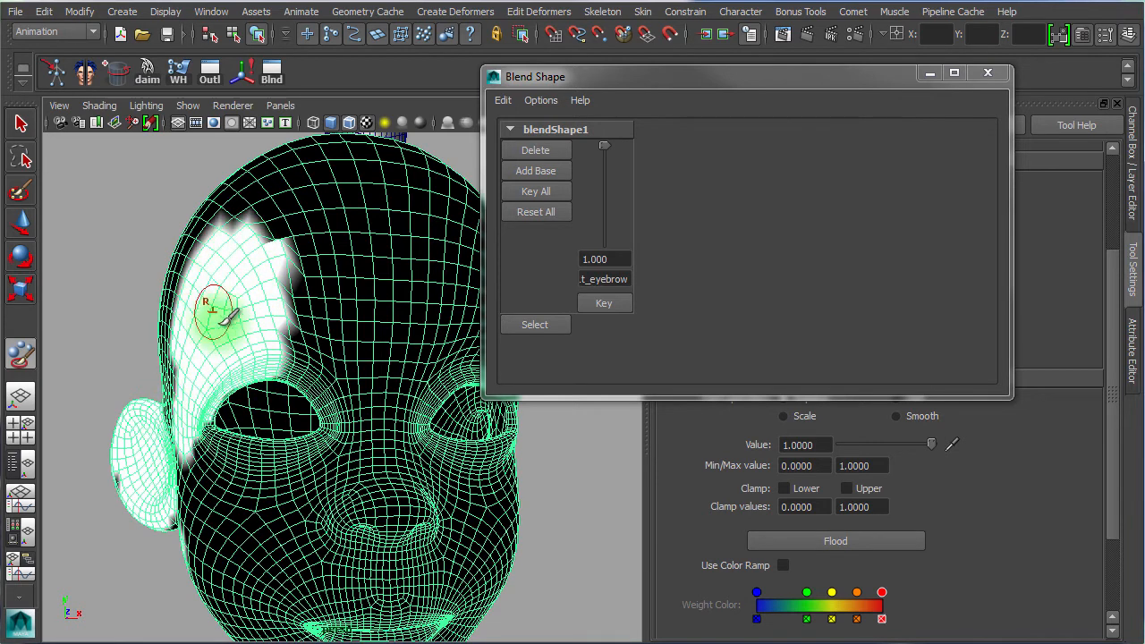
left_click_drag(199, 376, 262, 376, "alt")
mouse_move(149, 399)
left_mouse_down()
mouse_move(115, 397)
mouse_move(289, 349)
mouse_move(238, 325)
left_mouse_up()
Set the Rt_eyebrow weight to 0.000, then narrow the Blend Shape window and move it clear of the tool settings
left_click_drag(225, 263, 438, 295, "alt")
left_click_drag(607, 154, 583, 384)
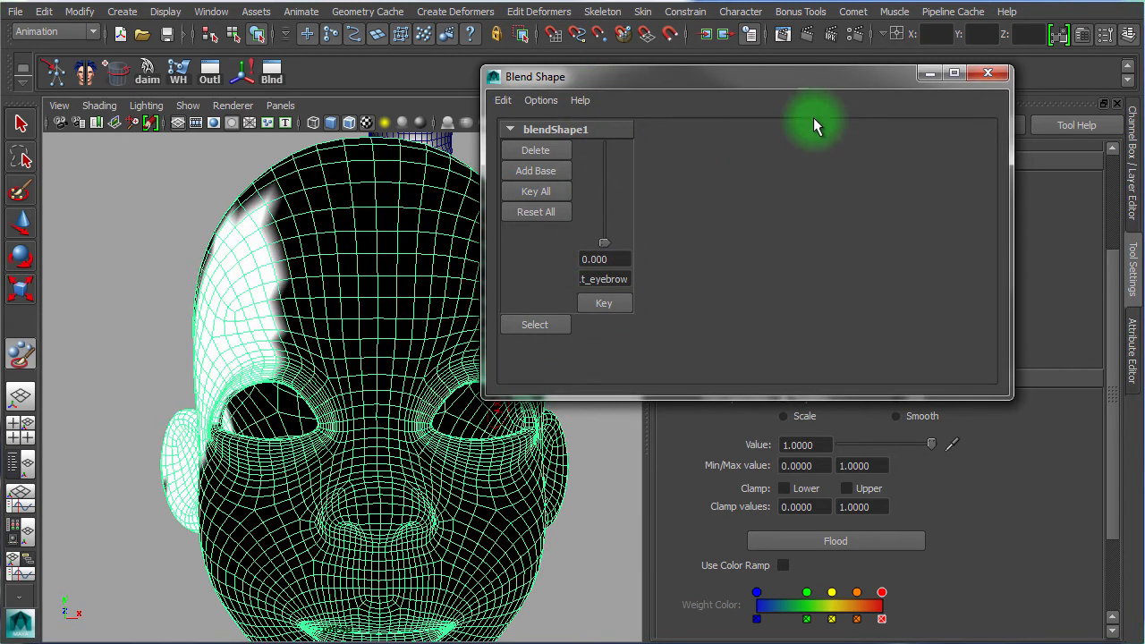
left_click_drag(1014, 141, 730, 141)
left_click_drag(549, 79, 488, 50)
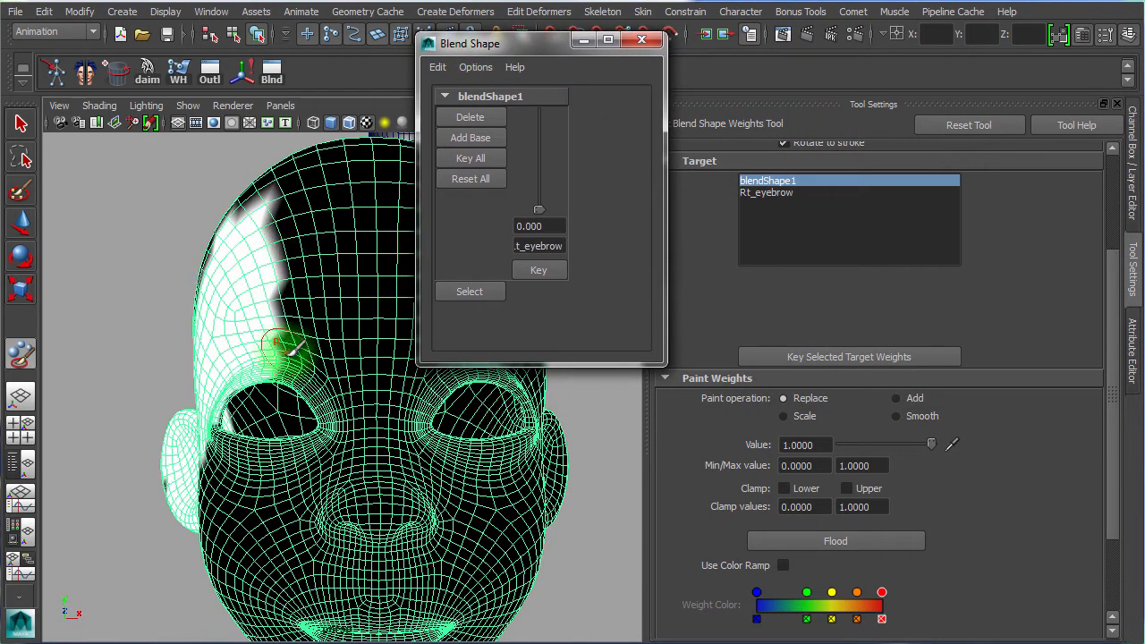
Switch the paint operation to Smooth and flood the base head's blend shape weights twice
mouse_move(231, 434)
left_mouse_down("alt")
mouse_move(224, 450)
mouse_move(256, 448)
left_mouse_up("alt")
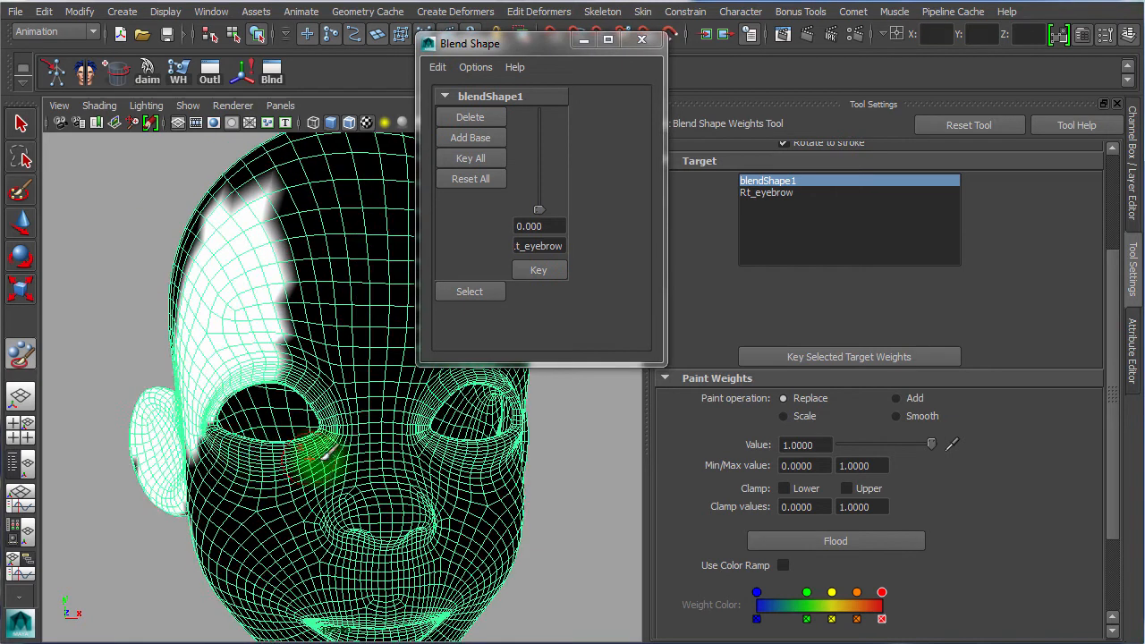
left_click(899, 419)
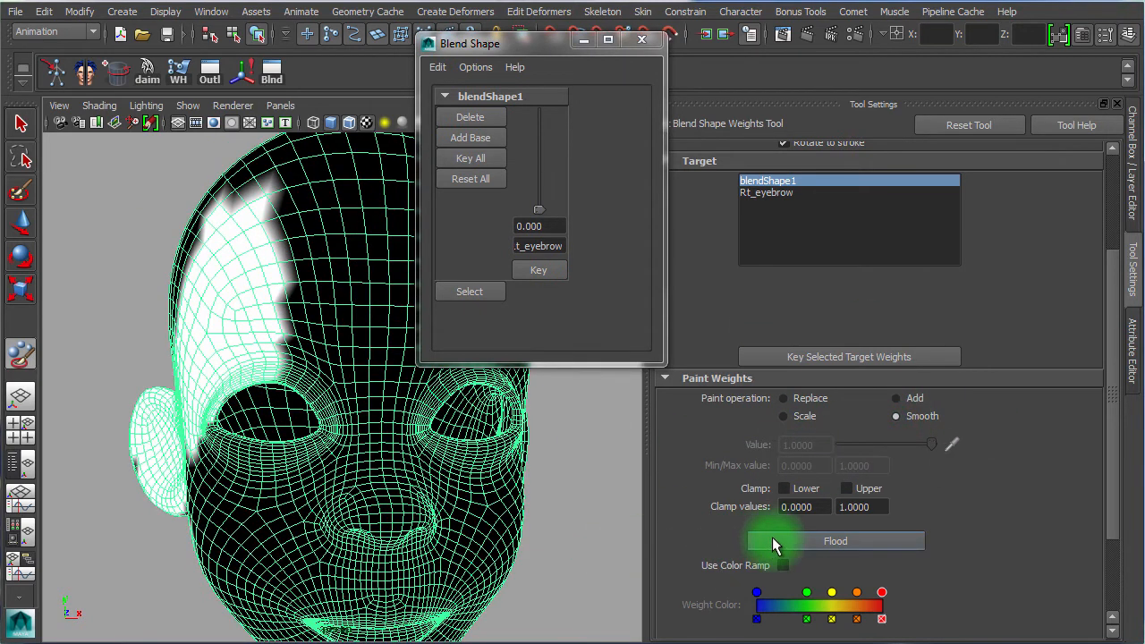
left_click(775, 544)
left_click(775, 544)
left_click_drag(121, 359, 200, 383, "alt")
scroll(215, 322, "up", 3)
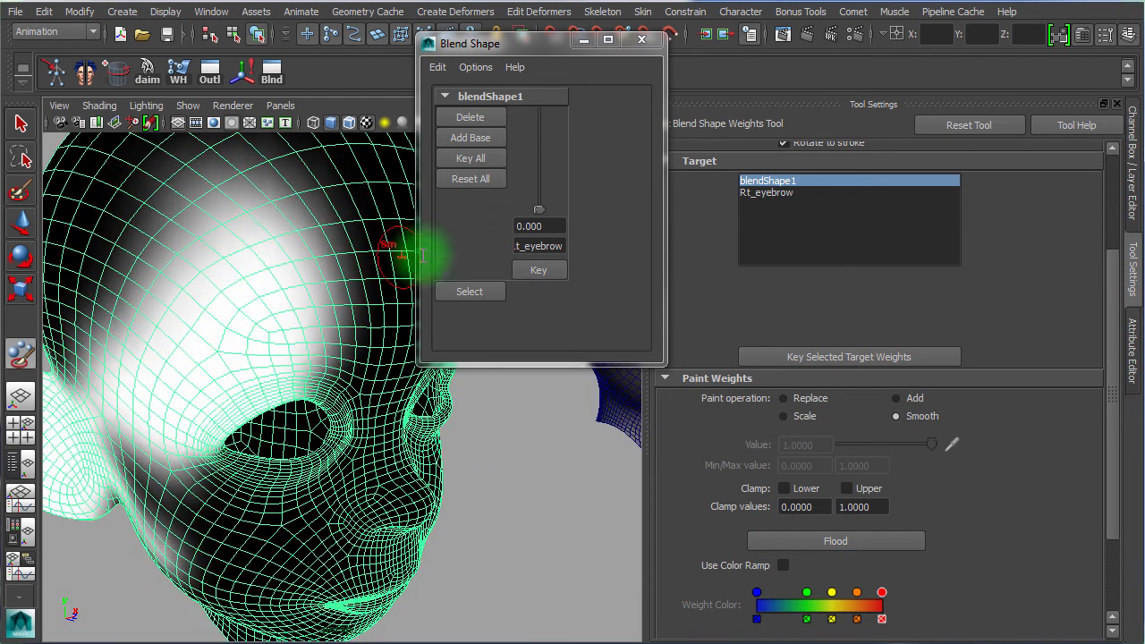
Switch back to Replace at 1.0000 and paint weights over the side of the forehead, the temple and the upper side of the skull
left_click(784, 402)
left_click_drag(133, 345, 166, 331, "alt")
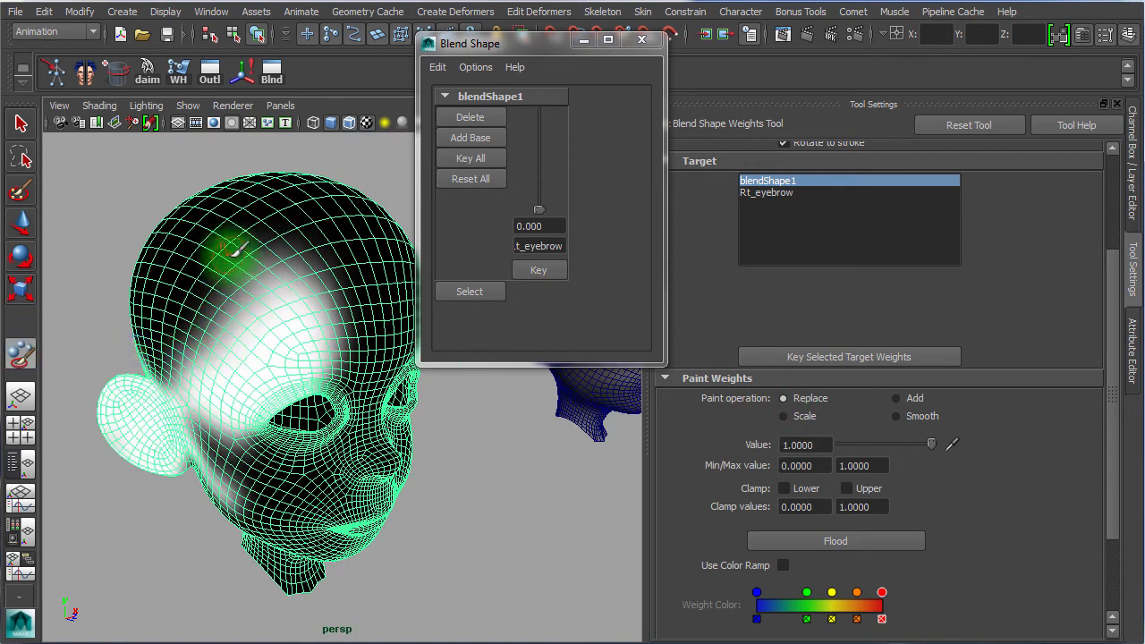
mouse_move(307, 307)
left_mouse_down()
mouse_move(284, 260)
mouse_move(242, 331)
mouse_move(183, 269)
mouse_move(188, 309)
mouse_move(256, 314)
mouse_move(247, 307)
left_mouse_up()
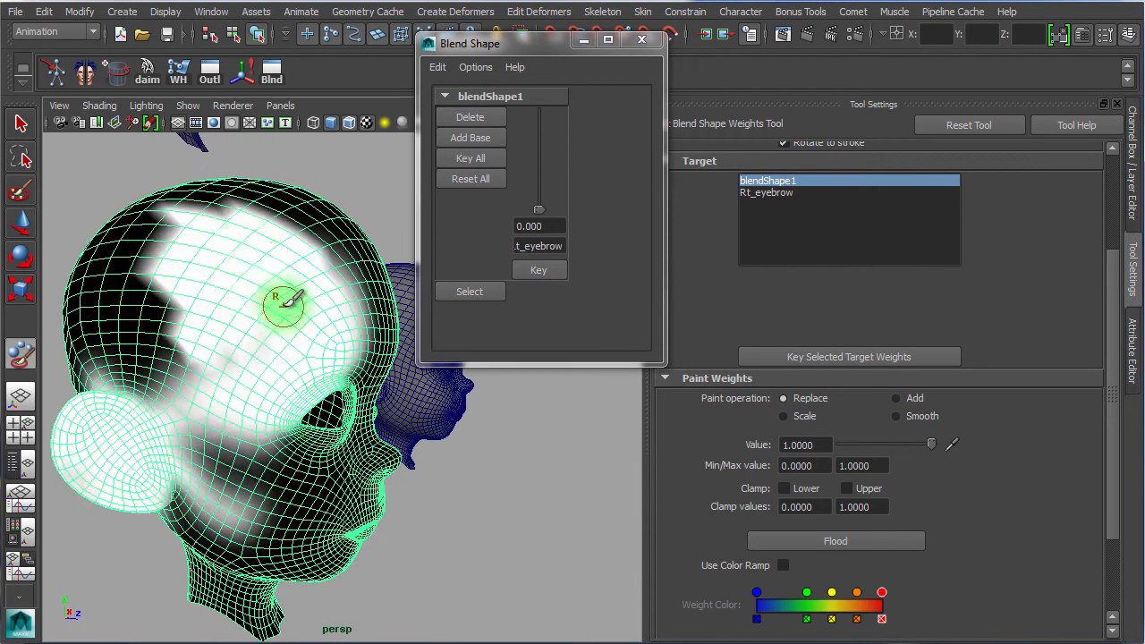
mouse_move(205, 202)
left_mouse_down()
mouse_move(245, 221)
mouse_move(209, 236)
mouse_move(228, 215)
mouse_move(304, 243)
mouse_move(230, 240)
mouse_move(217, 222)
mouse_move(184, 298)
mouse_move(134, 344)
mouse_move(148, 326)
mouse_move(161, 360)
left_mouse_up()
mouse_move(320, 332)
left_mouse_down("alt")
mouse_move(256, 325)
mouse_move(384, 344)
left_mouse_up("alt")
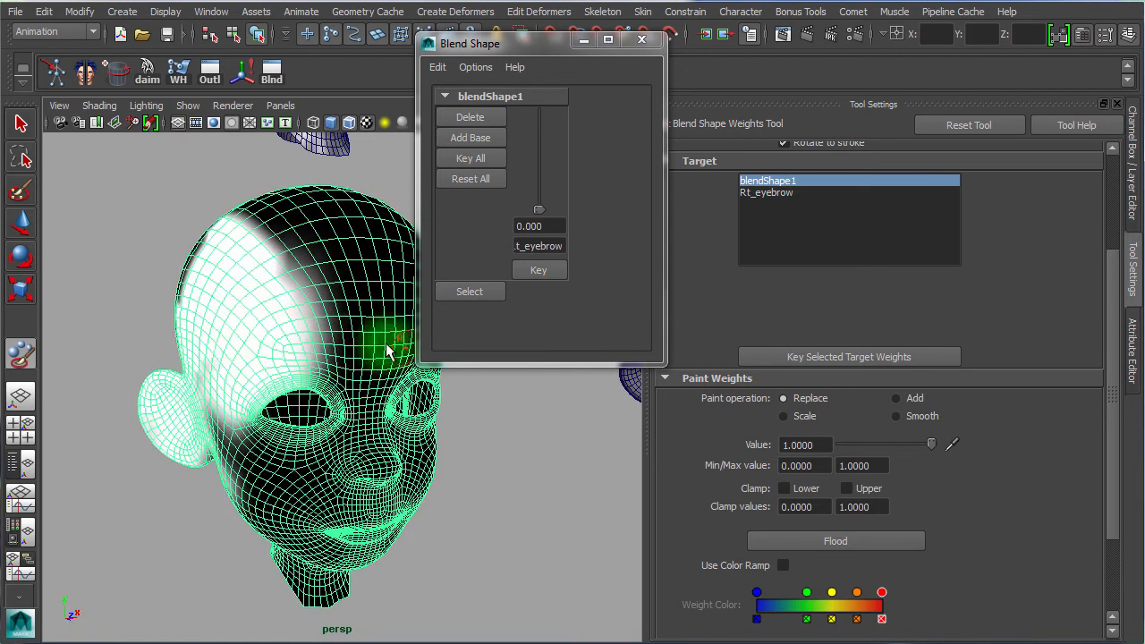
Flood the base head's repainted weights once with the Smooth operation
left_click(899, 417)
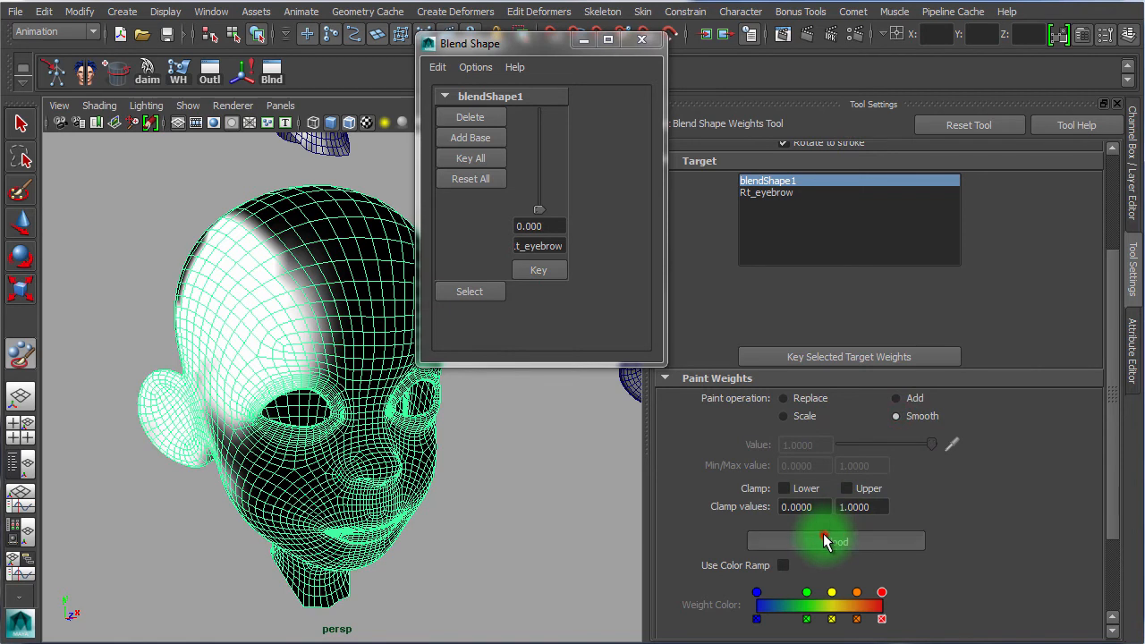
left_click(823, 539)
right_click_drag(383, 550, 487, 499, "alt")
Set the Rt_eyebrow weight to 1.000 and inspect the deformed brow on the base head
left_click_drag(539, 210, 545, 85)
mouse_move(408, 242)
left_mouse_down("alt")
mouse_move(363, 332)
mouse_move(362, 313)
mouse_move(256, 248)
mouse_move(319, 263)
mouse_move(353, 179)
mouse_move(291, 244)
left_mouse_up("alt")
mouse_move(198, 310)
left_mouse_down("alt")
mouse_move(248, 340)
mouse_move(291, 342)
mouse_move(188, 305)
left_mouse_up("alt")
right_click_drag(340, 418, 72, 394, "alt")
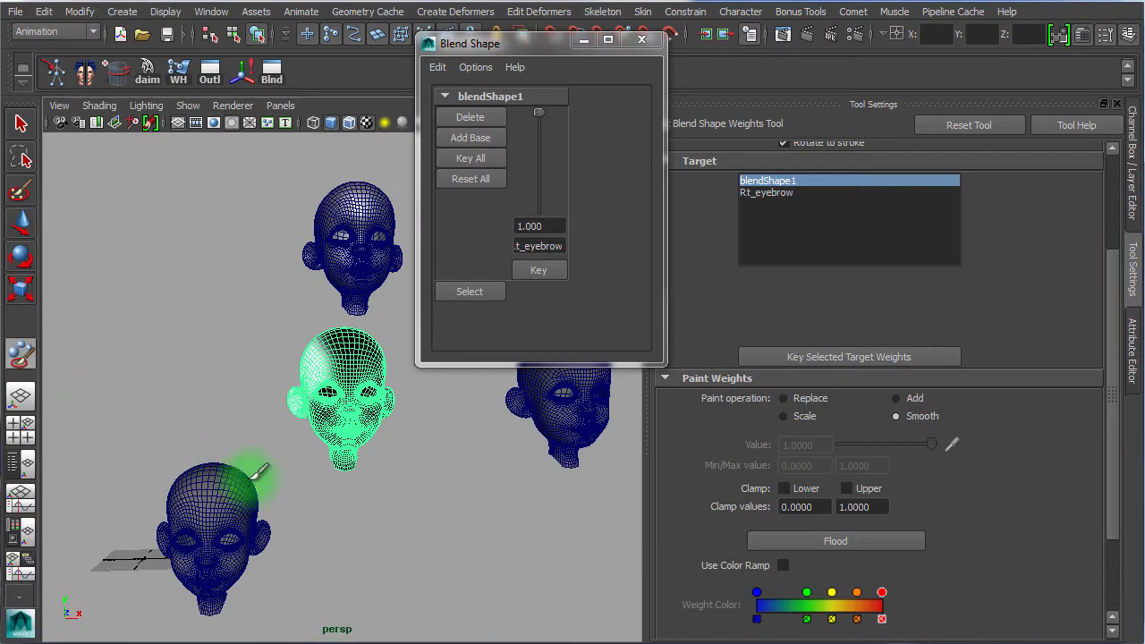
Duplicate the deformed base head and shift the copy slightly along the Z axis
right_click_drag(335, 486, 471, 501, "alt")
left_click(22, 125)
left_click(399, 592)
left_click(390, 425)
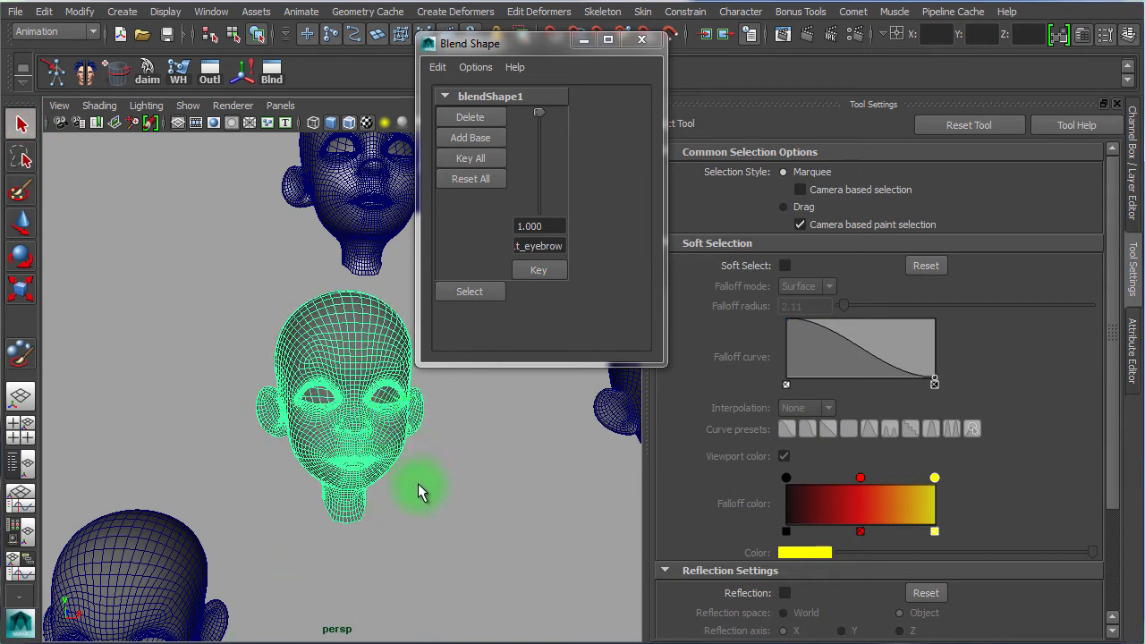
key("w")
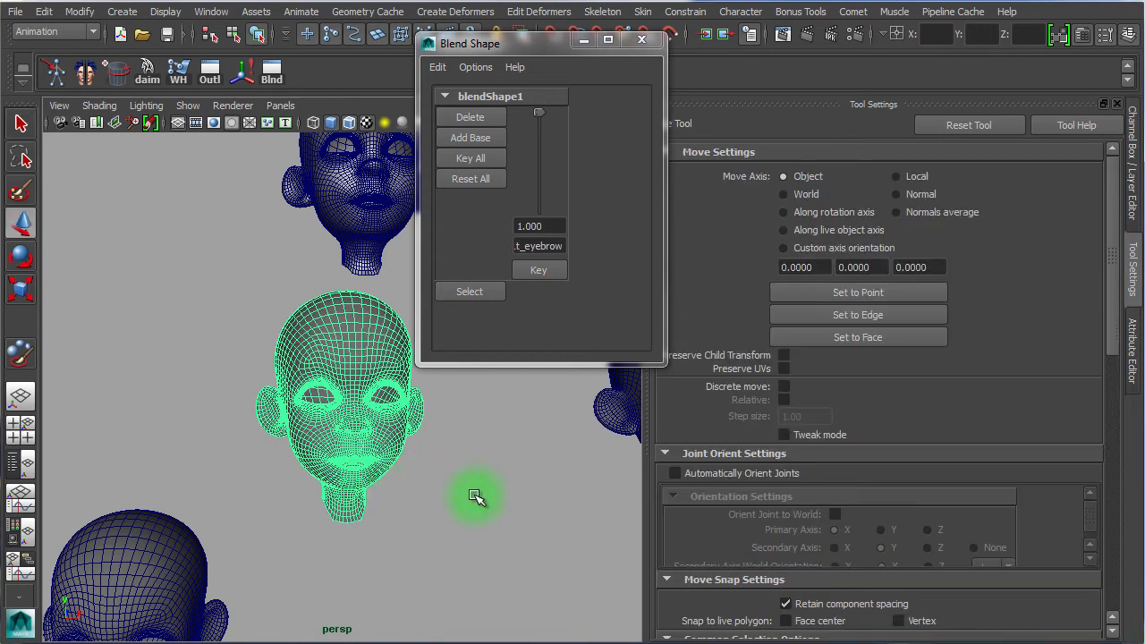
left_click(481, 494)
middle_click_drag(152, 478, 549, 515)
middle_click_drag(548, 474, 508, 476)
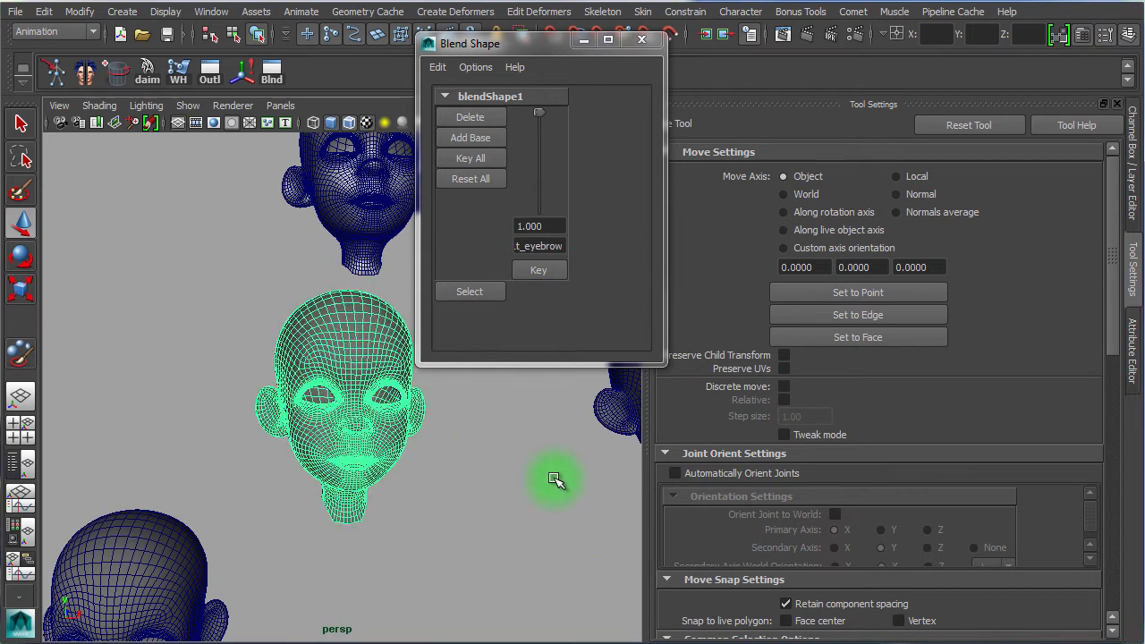
Move the duplicate head along the X axis to about 9.8, well clear of the base head
right_click_drag(494, 508, 336, 485, "alt")
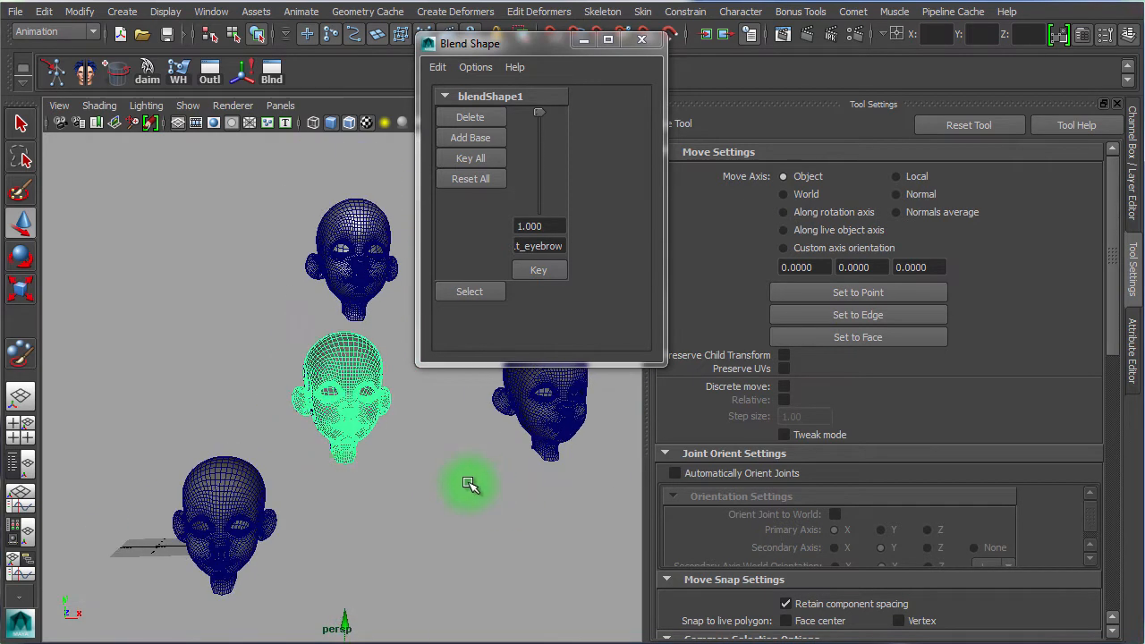
left_click_drag(405, 516, 396, 514, "alt")
middle_click_drag(460, 495, 340, 489)
right_click_drag(298, 489, 499, 508, "alt")
left_click_drag(296, 486, 493, 471, "alt")
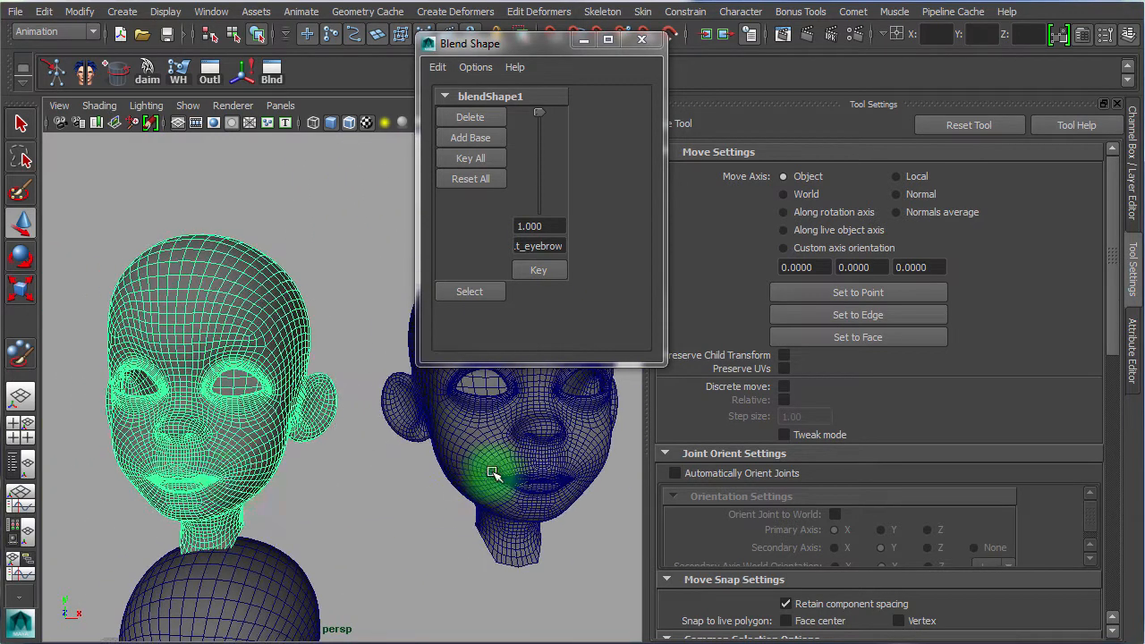
right_click_drag(345, 495, 246, 486, "alt")
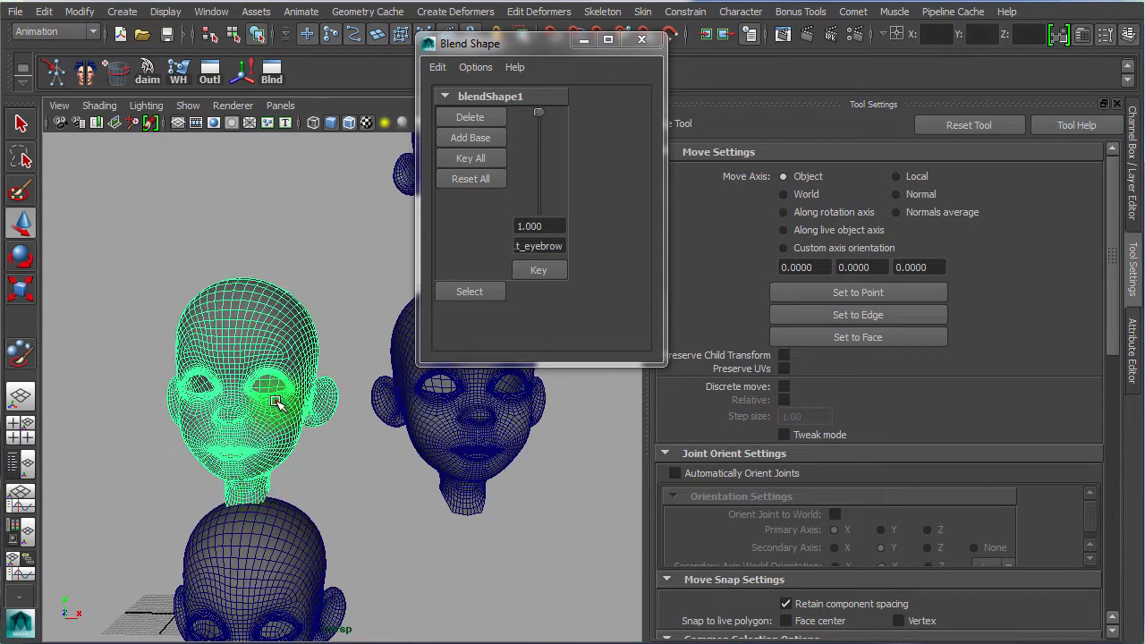
middle_click_drag(371, 474, 275, 461)
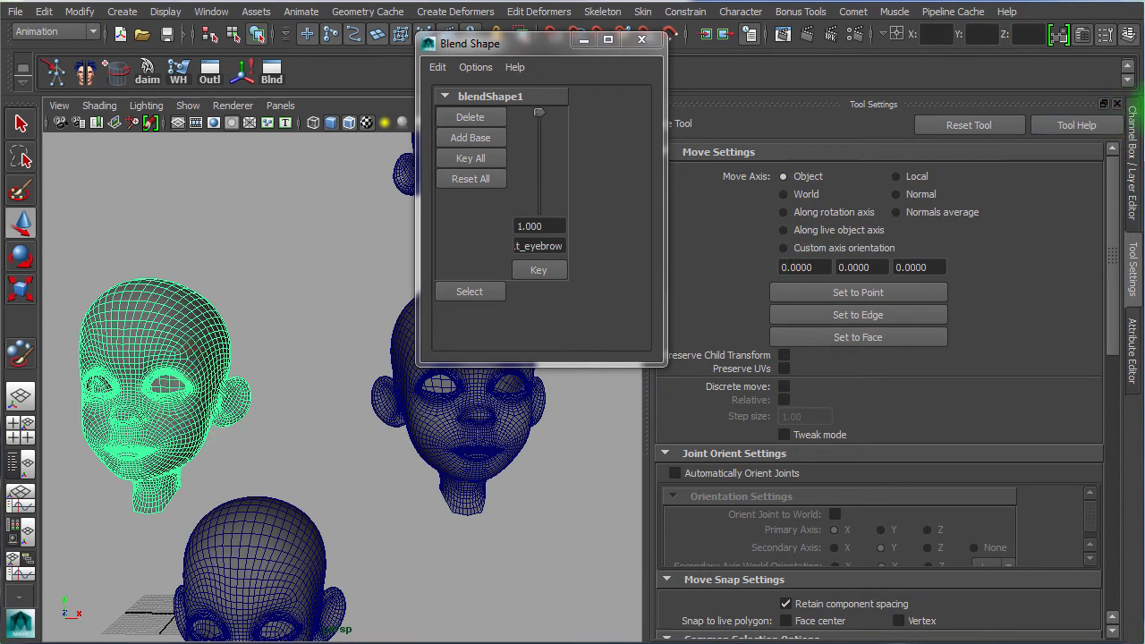
Rename the duplicate head as Rt_eyebrow_B, based on the name of the Rt_eyebrow target
left_click(1134, 157)
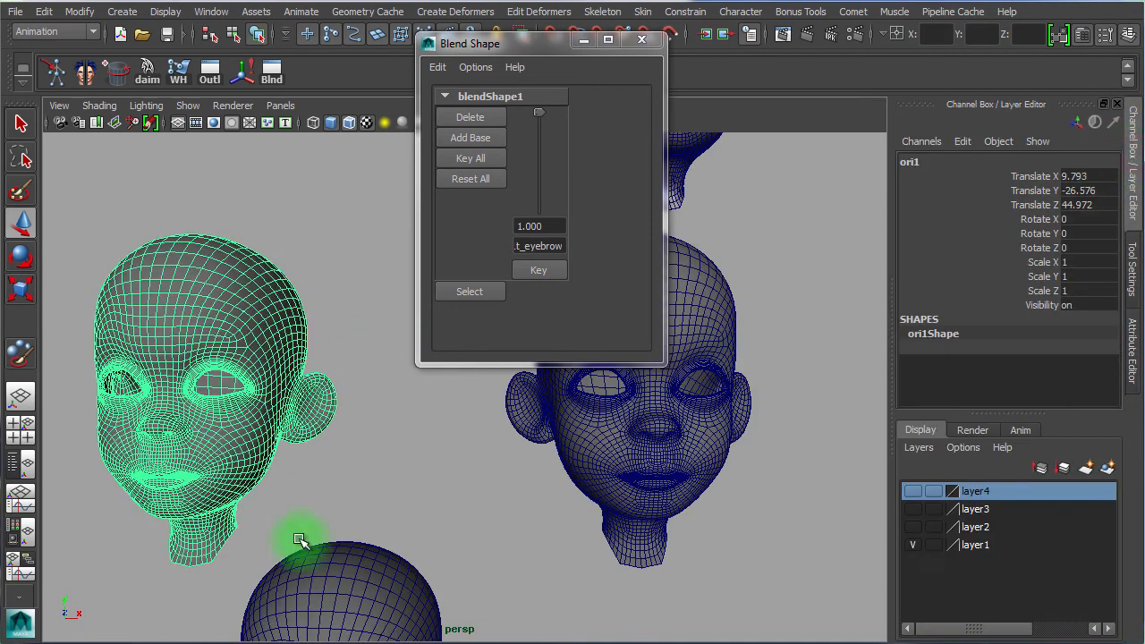
left_click(331, 577)
left_click(968, 162)
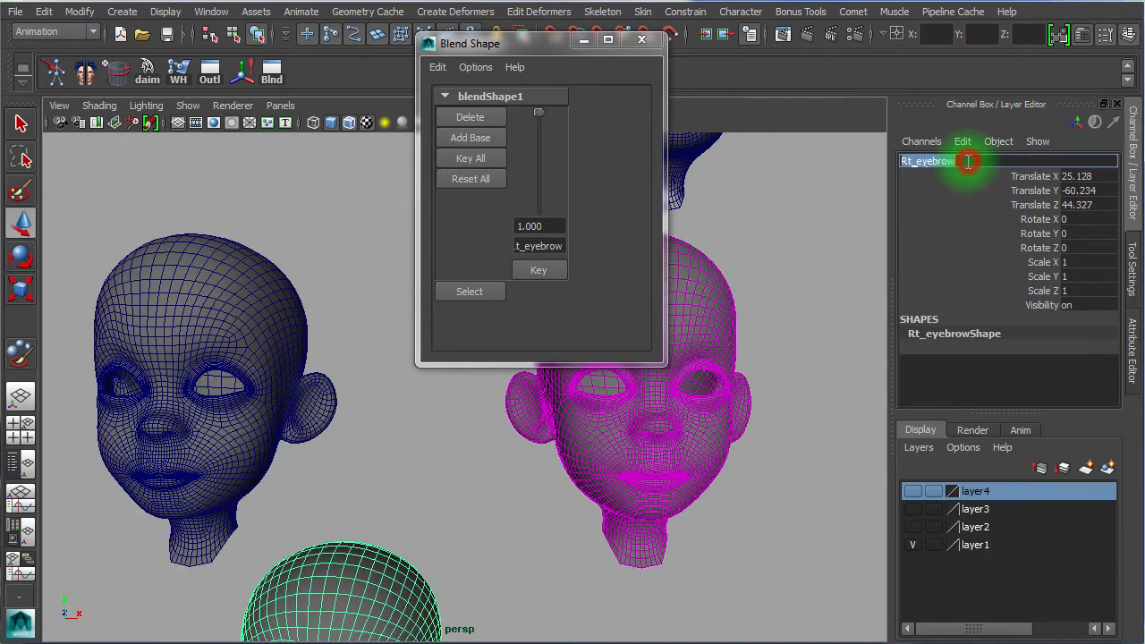
left_click(221, 299)
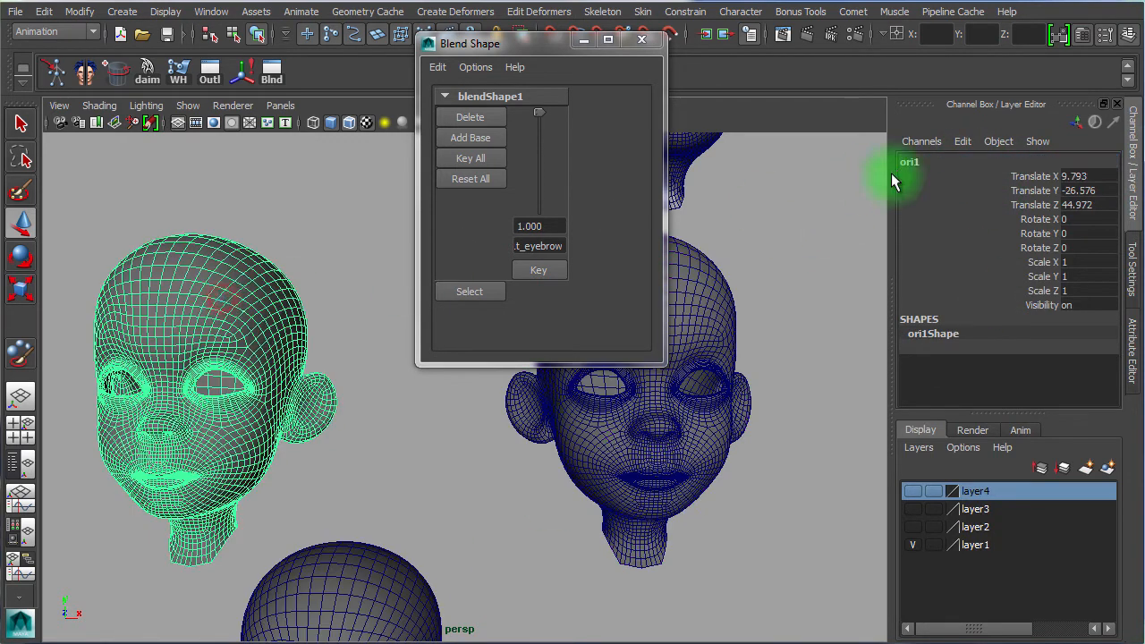
double_click(931, 163)
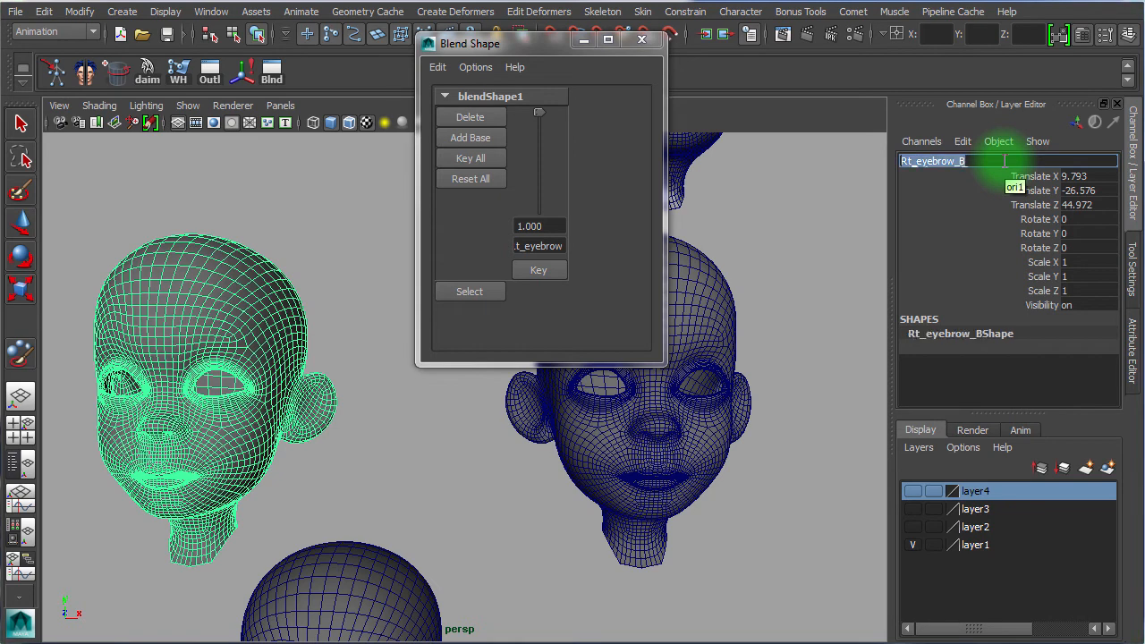
Move the Blend Shape window off the heads and reopen the Paint Blend Shape Weights tool on the base head
left_click(624, 477)
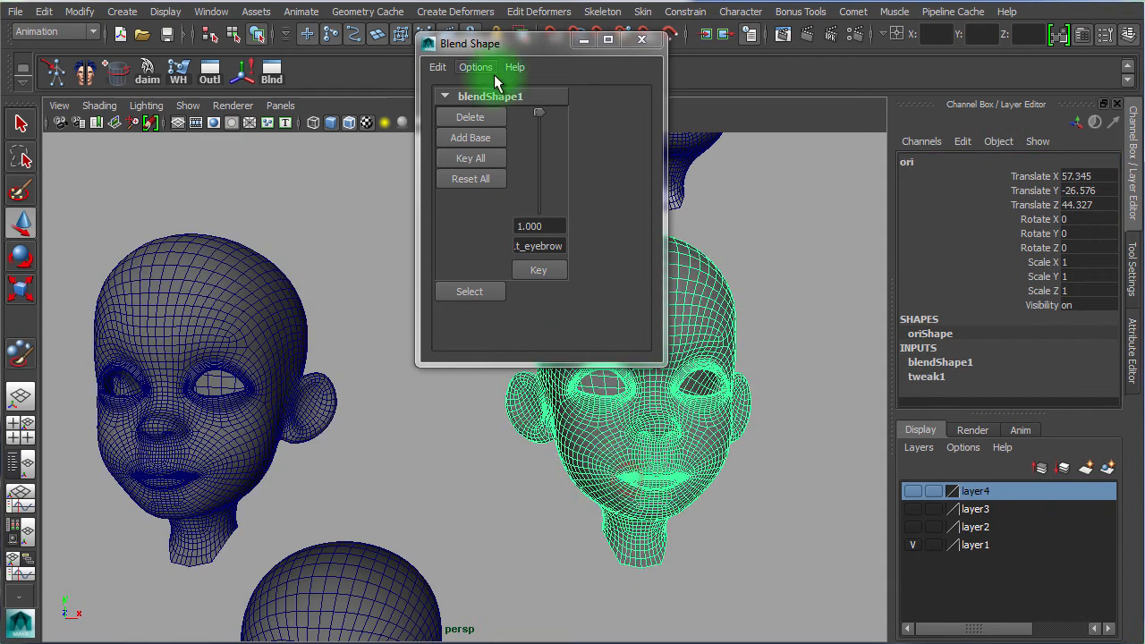
left_click_drag(512, 56, 917, 103)
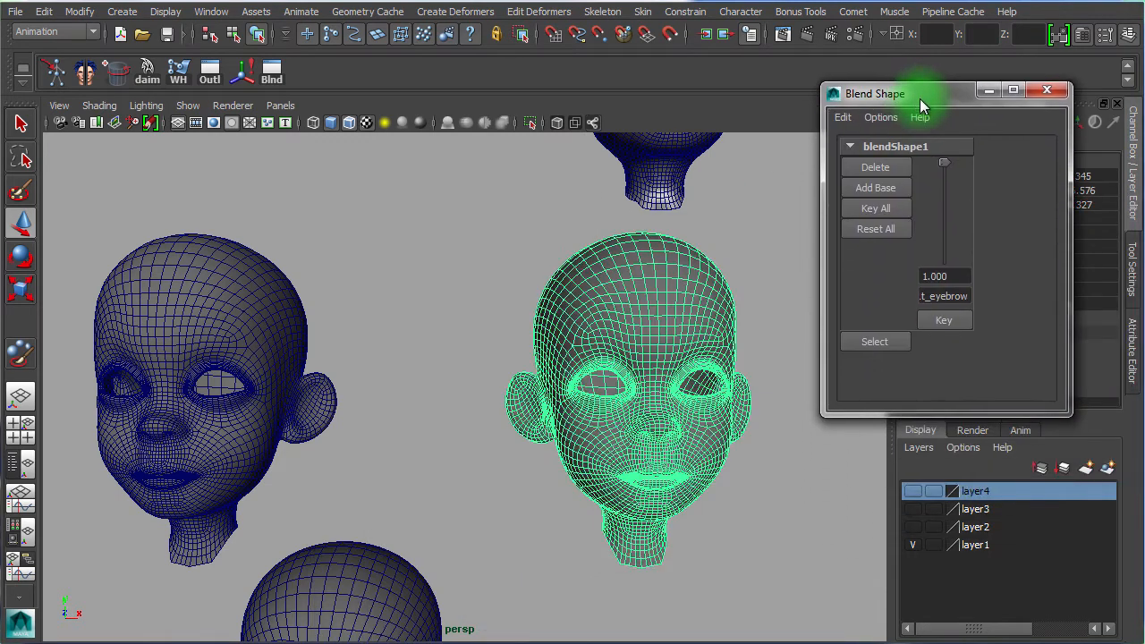
left_click(517, 308)
left_click(610, 323)
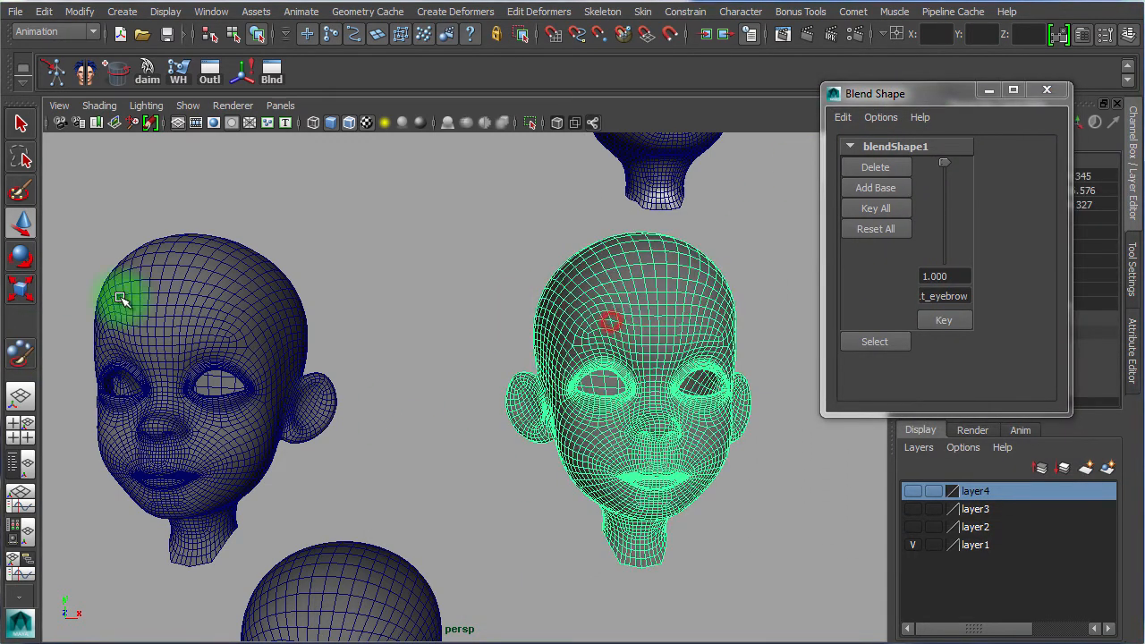
double_click(23, 356)
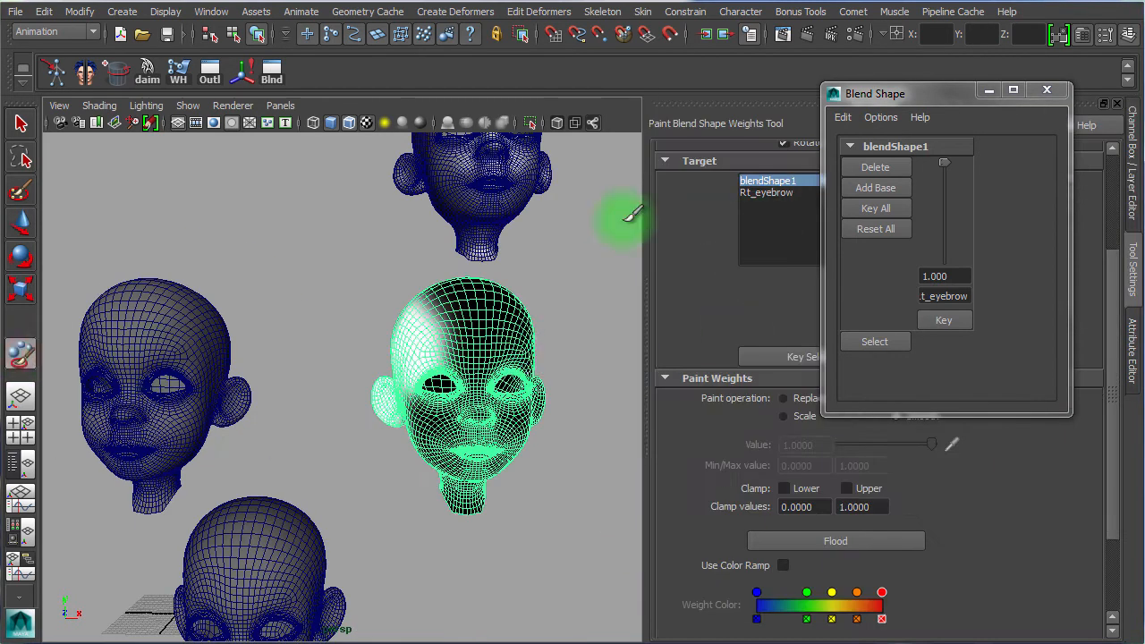
right_click_drag(427, 409, 629, 410, "alt")
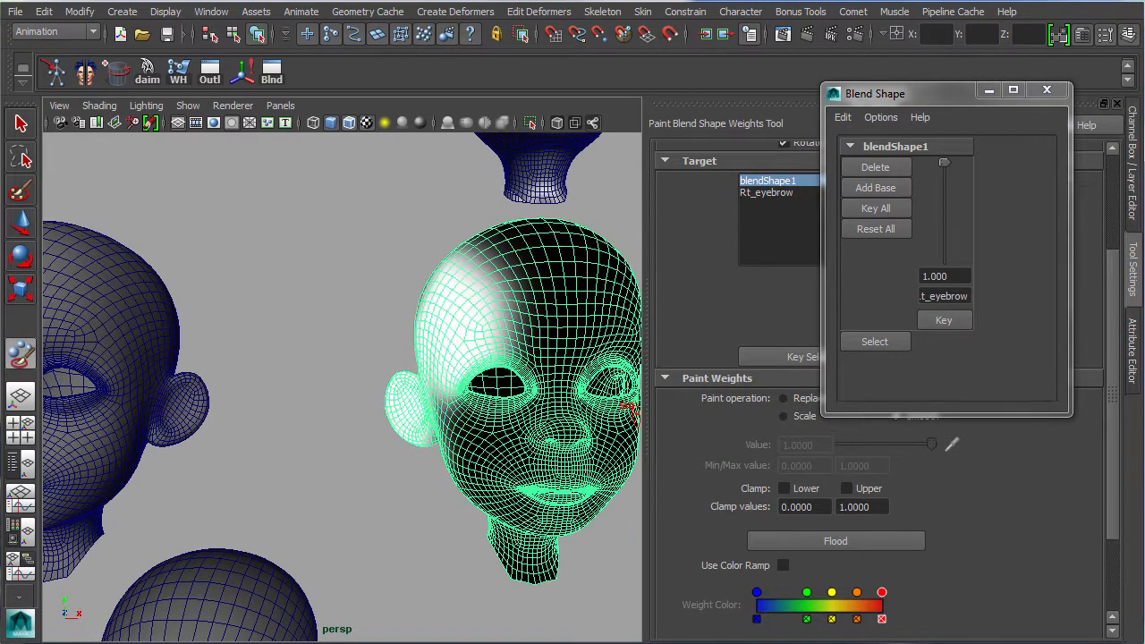
Bring up the Script Editor and run the artAttrBlendShape MEL script to invert the base head's painted weights
left_click_drag(1144, 85, 775, 56)
middle_click_drag(371, 504, 226, 480, "alt")
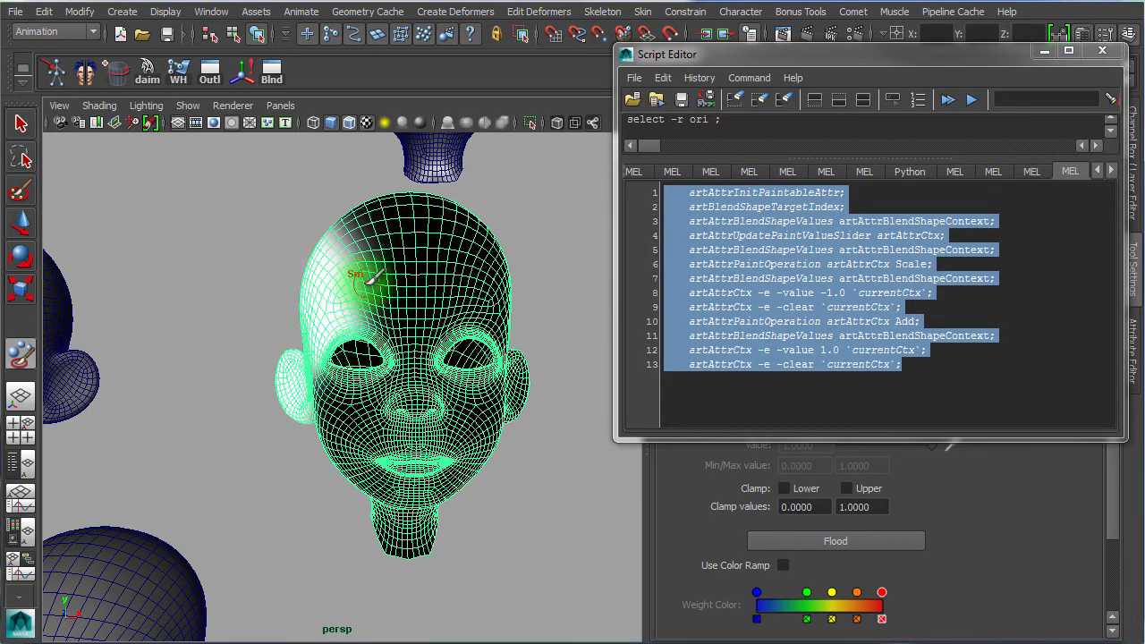
left_click(976, 103)
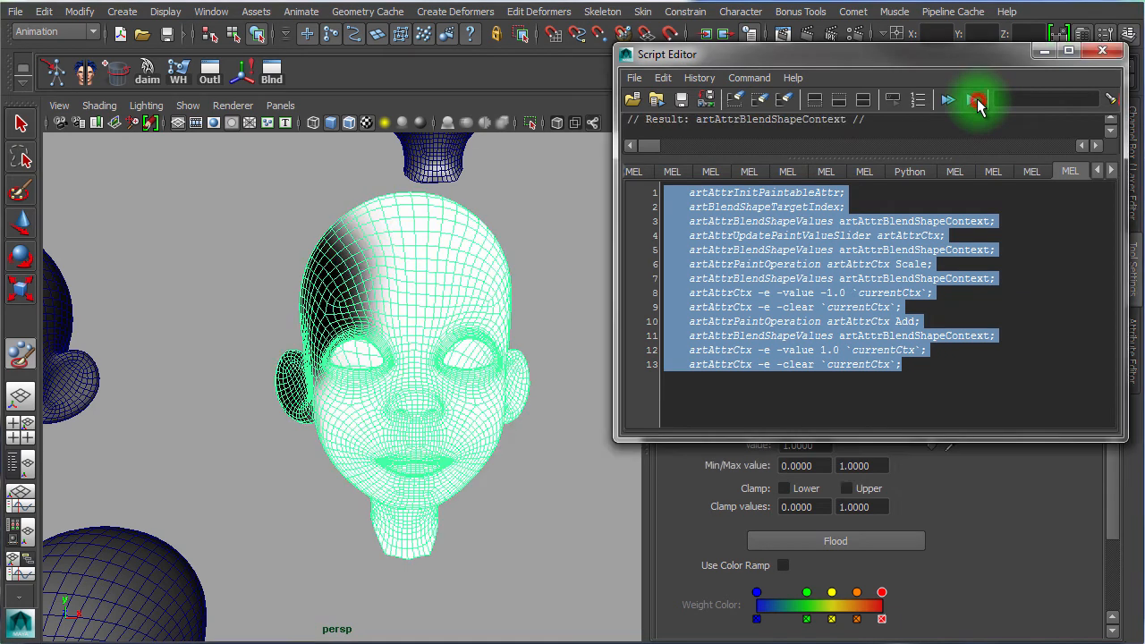
Duplicate the base head with the inverted weights and move the copy about -25.5 along X, next to Rt_eyebrow_B
left_click_drag(511, 486, 420, 469)
right_click_drag(421, 470, 248, 462, "alt")
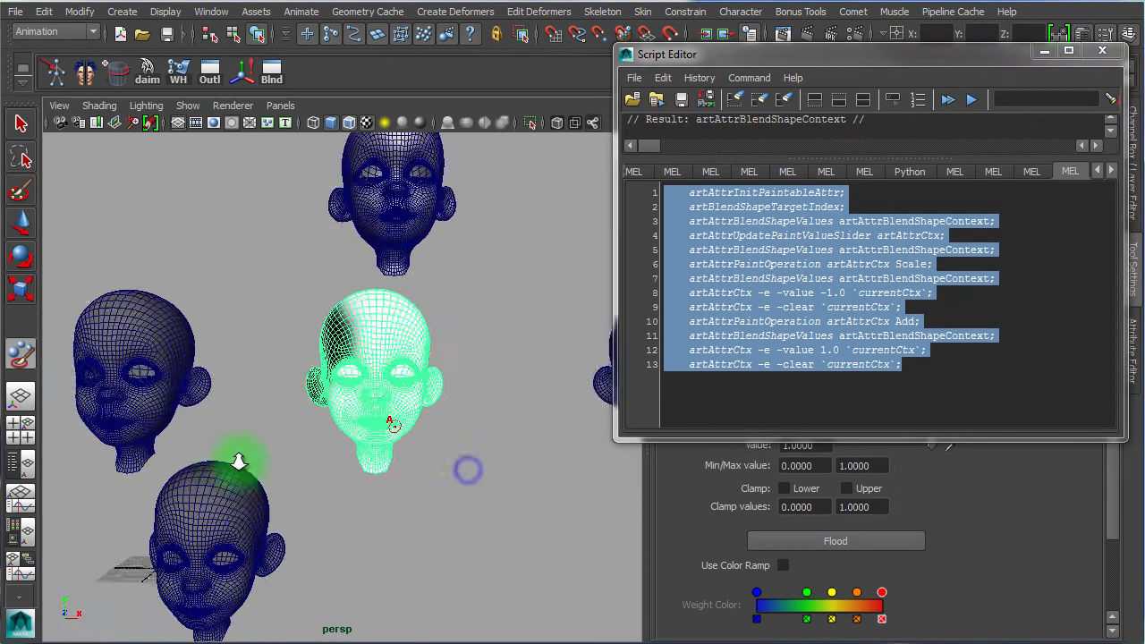
left_click(18, 132)
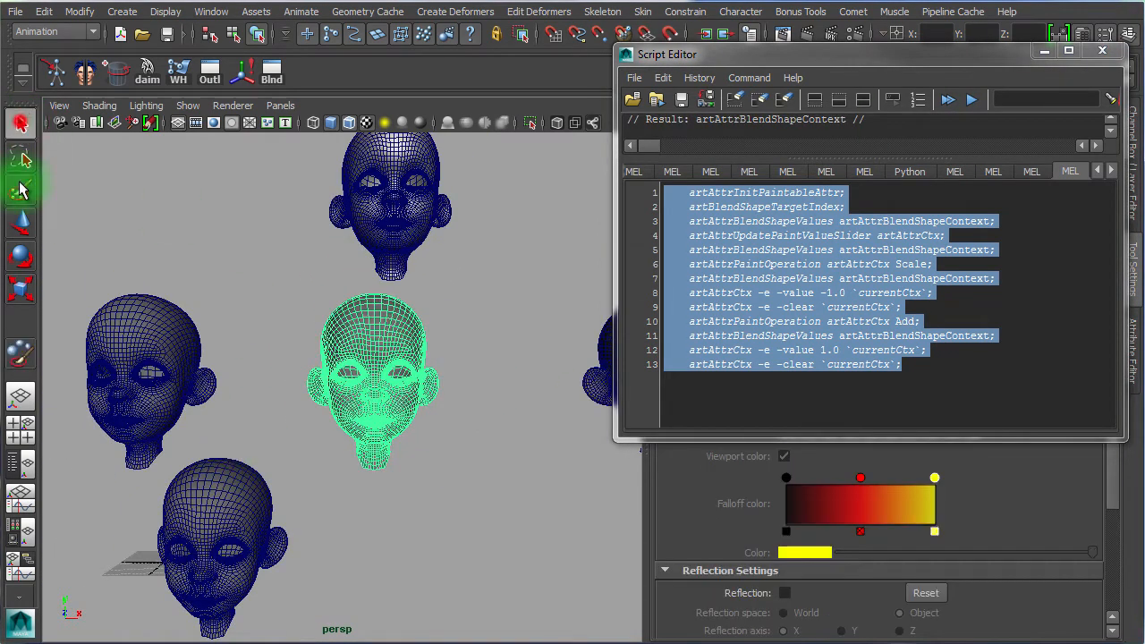
left_click(407, 519)
left_click(383, 365)
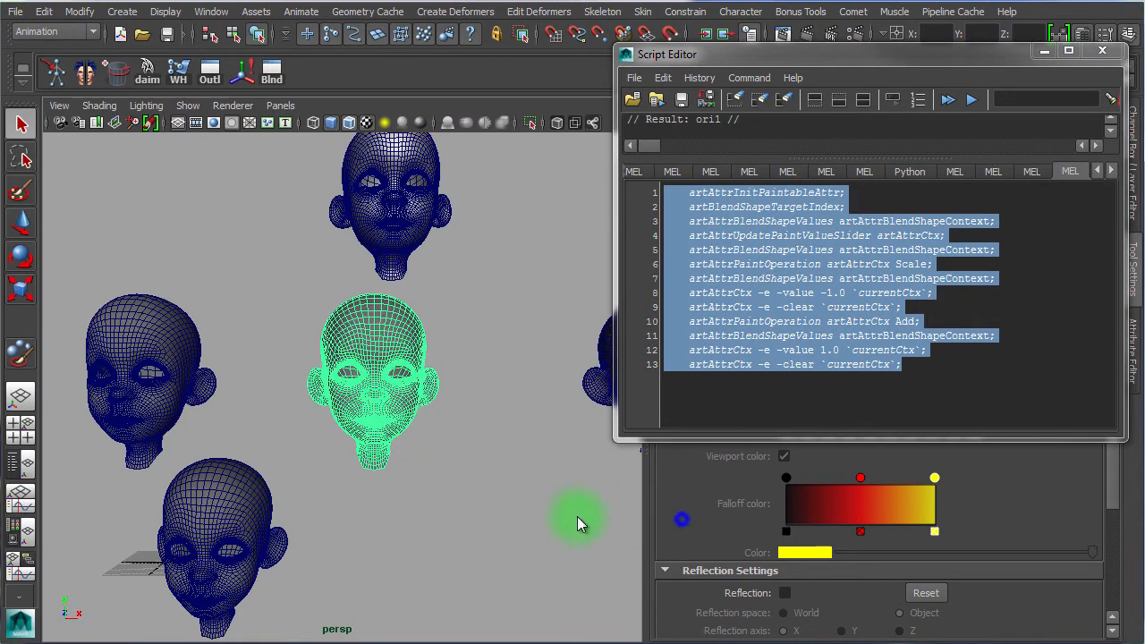
key("w")
middle_click_drag(506, 510, 323, 526)
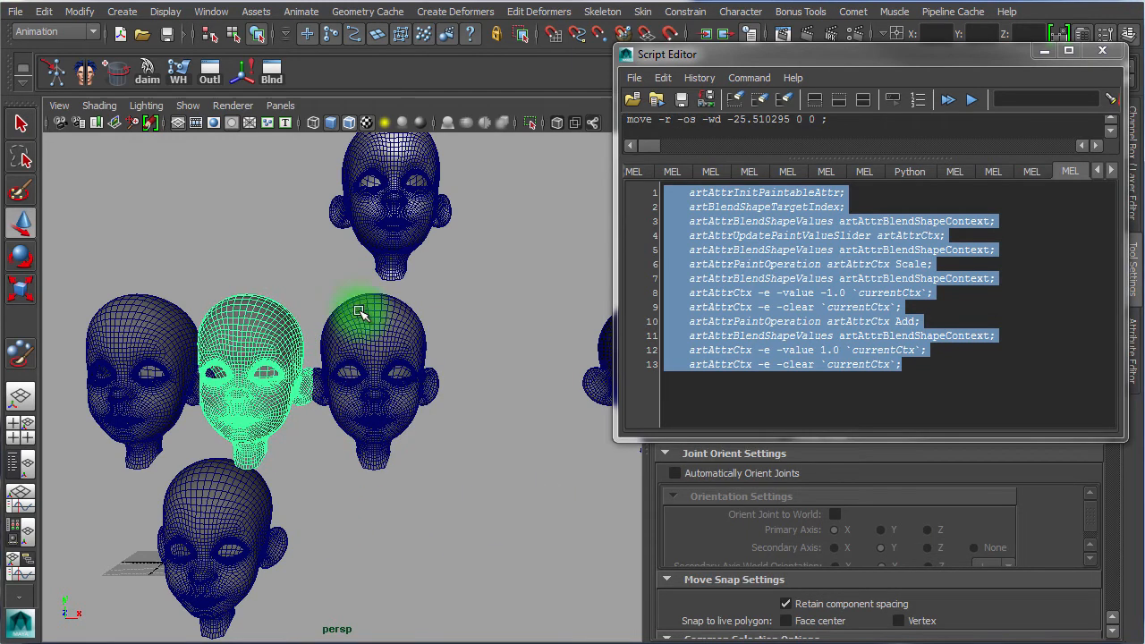
Minimize the Script Editor and rename the new duplicate head as Rt_eyebrow_A, based on the name Rt_eyebrow_B
left_click(1045, 51)
left_click_drag(932, 92, 628, 237)
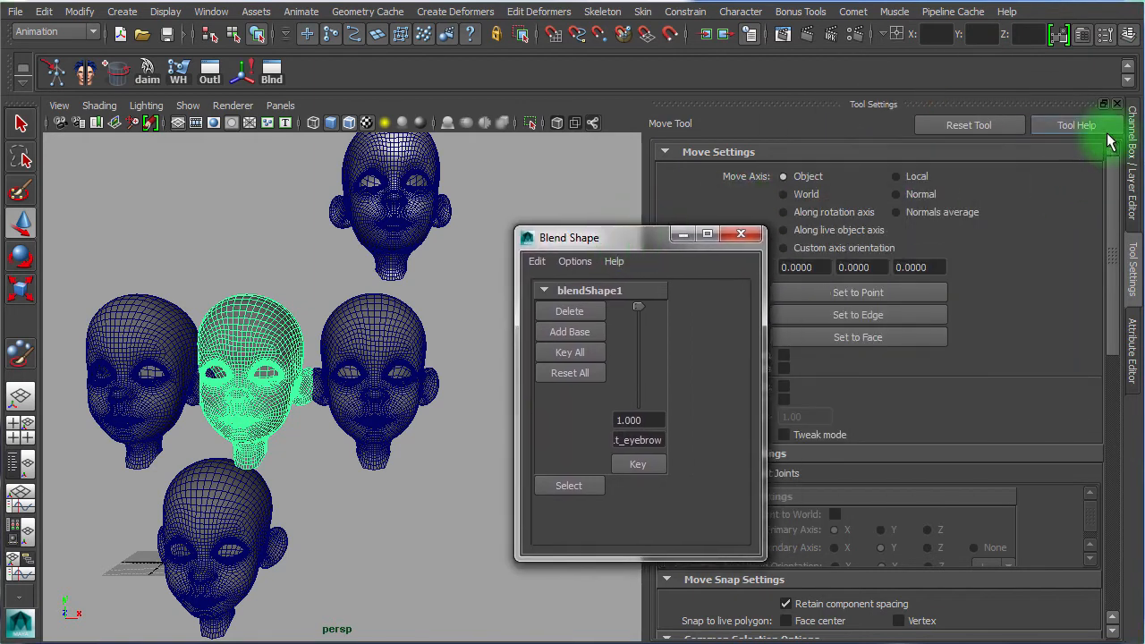
left_click(1131, 152)
left_click(230, 340)
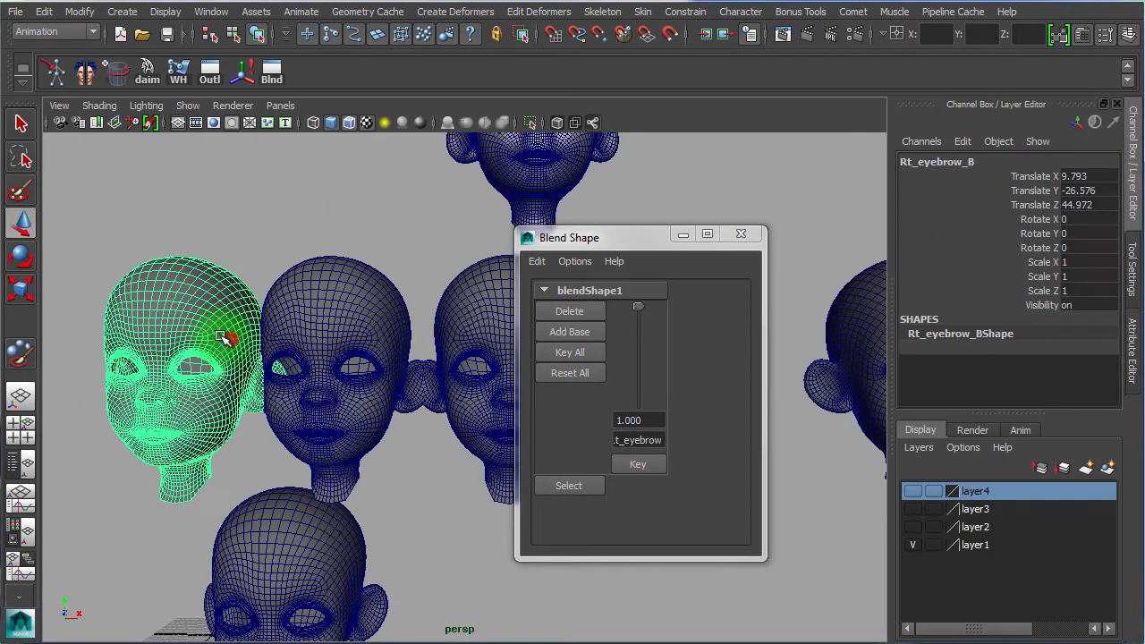
left_click(1009, 160)
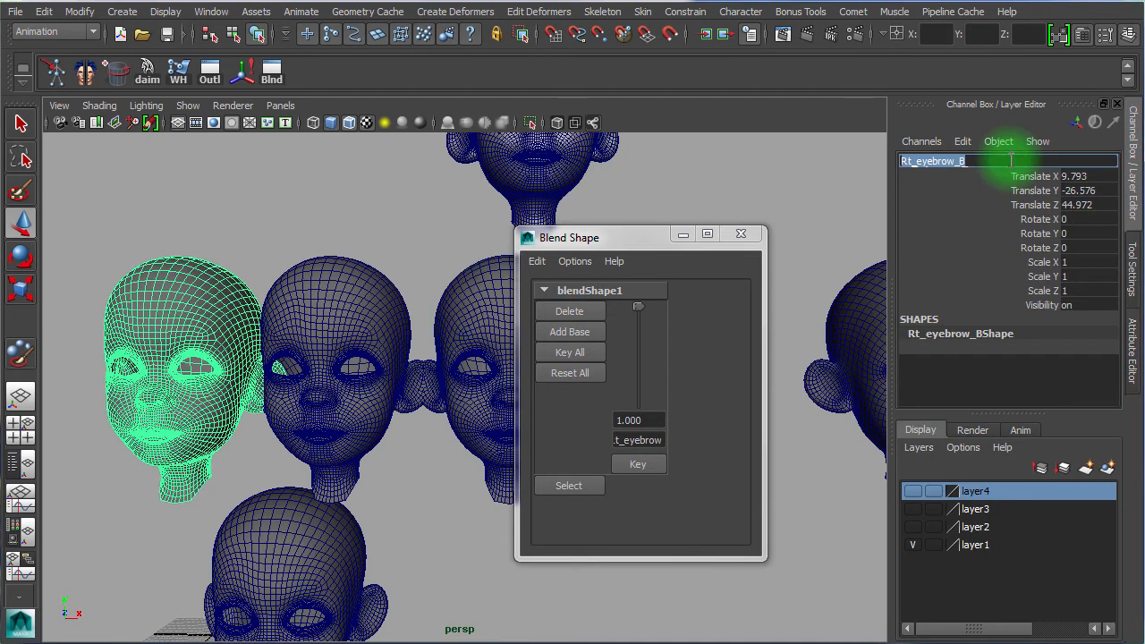
left_click(365, 280)
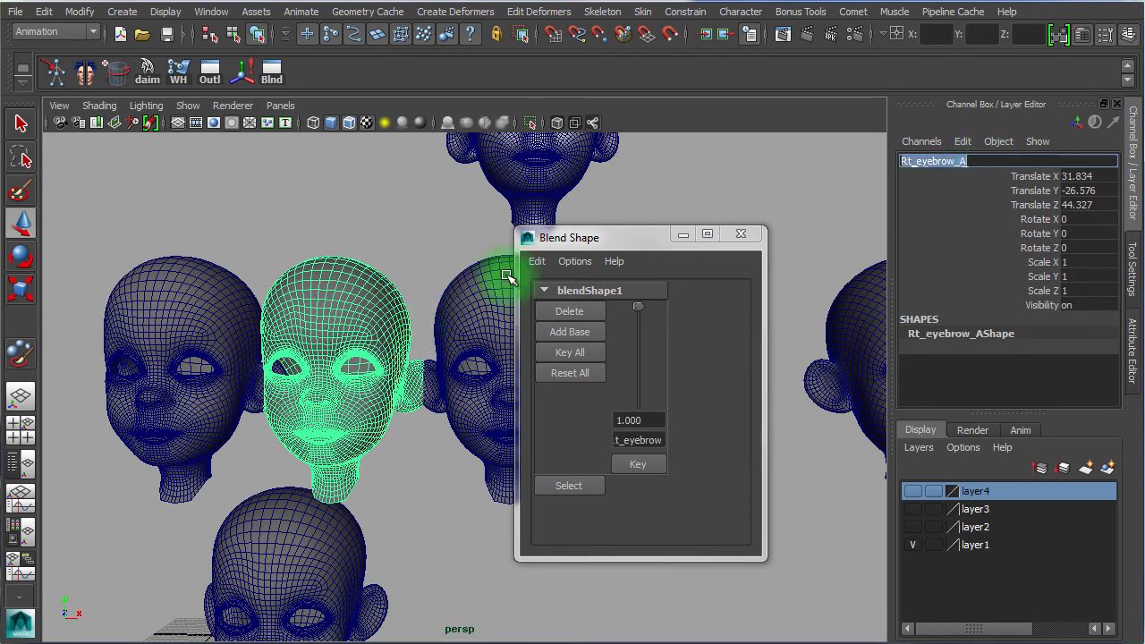
Move the Blend Shape window clear of the base head and examine the head up close
left_click_drag(604, 239, 758, 218)
middle_click_drag(516, 465, 257, 437, "alt")
right_click_drag(256, 437, 333, 433, "alt")
middle_click_drag(289, 442, 362, 451, "alt")
left_click_drag(306, 458, 397, 465, "alt")
right_click_drag(396, 465, 426, 471, "alt")
middle_click_drag(427, 471, 467, 448, "alt")
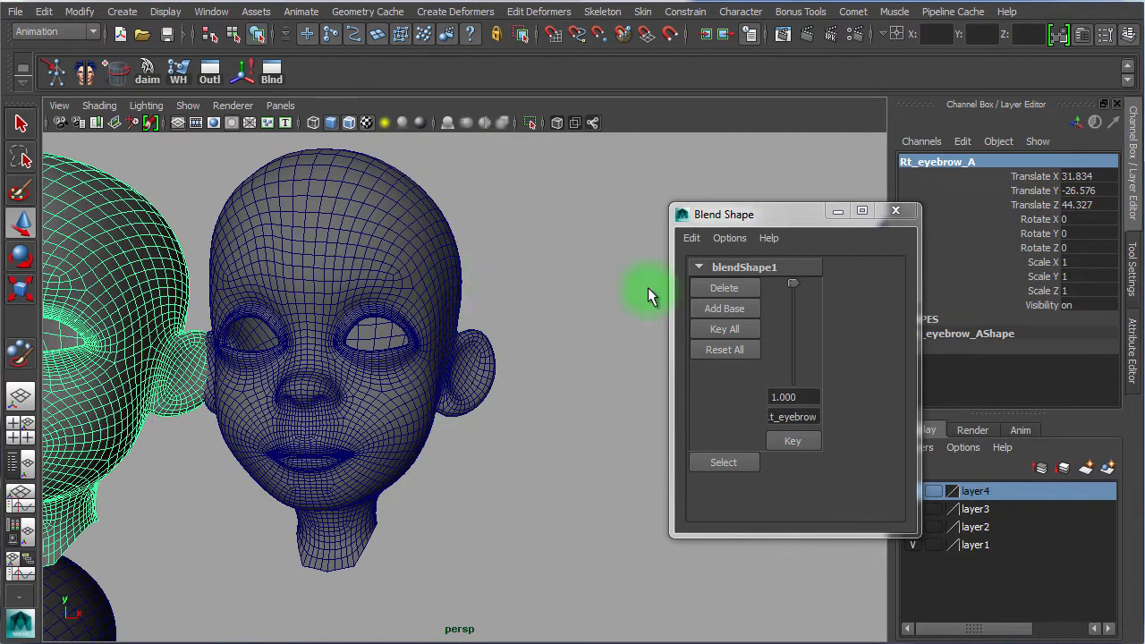
Set the right eyebrow target's weight to 0 and delete blendShape1 from the base head
left_click_drag(796, 285, 775, 434)
left_click(703, 309)
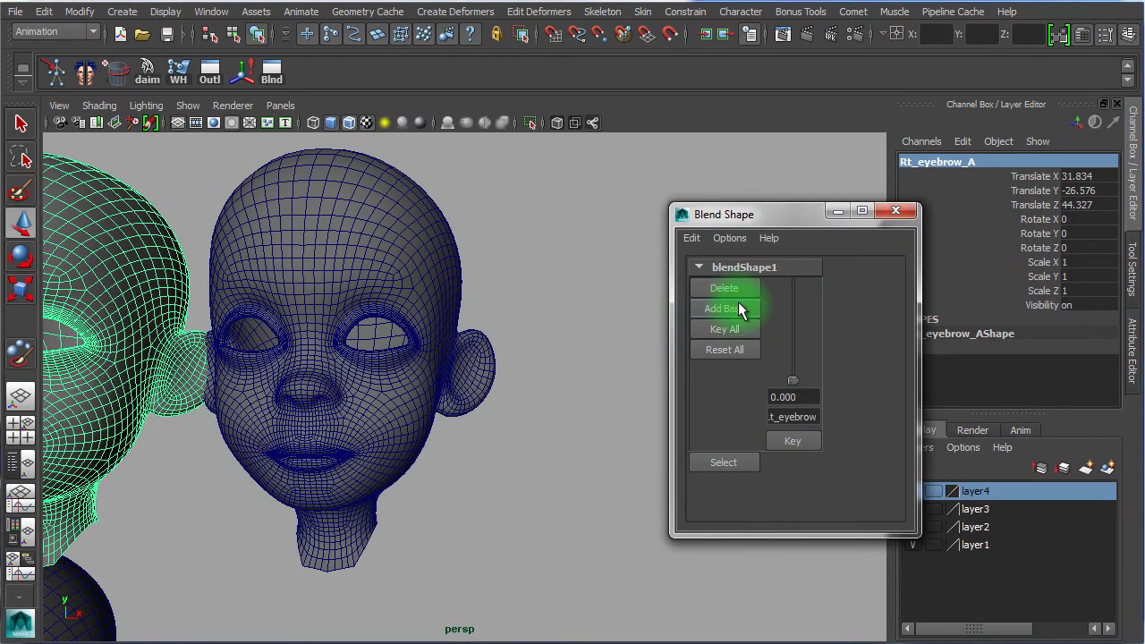
left_click(739, 292)
Create a blend shape on the base head ori with the Lf_eyebrow head as its target
right_click_drag(338, 374, 2, 263, "alt")
right_click_drag(417, 436, 341, 409, "alt")
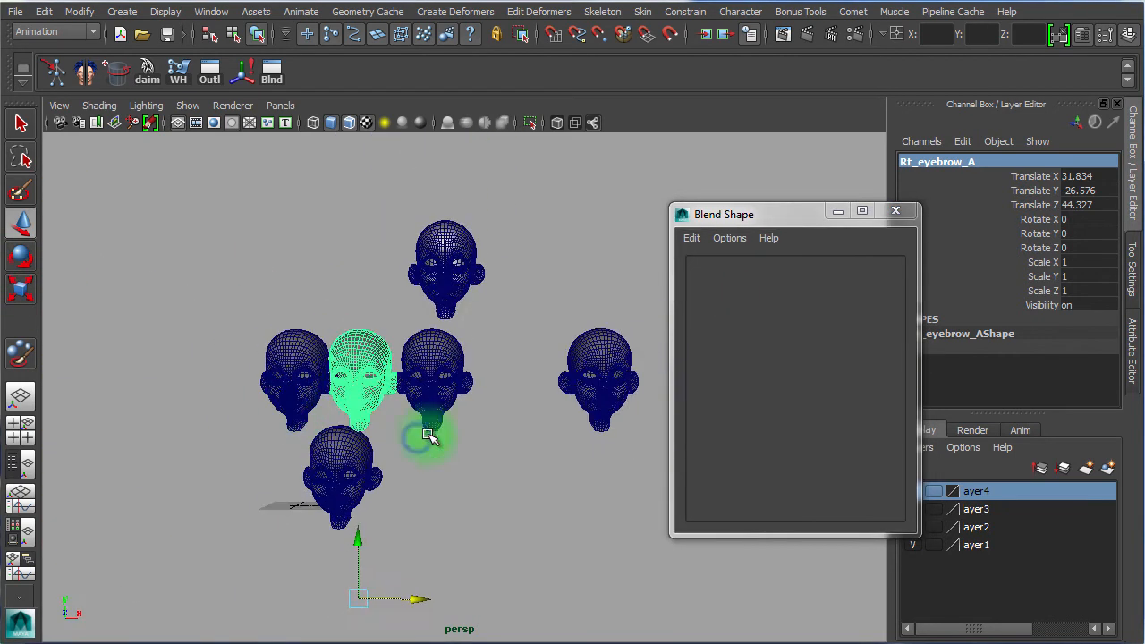
left_click(622, 381)
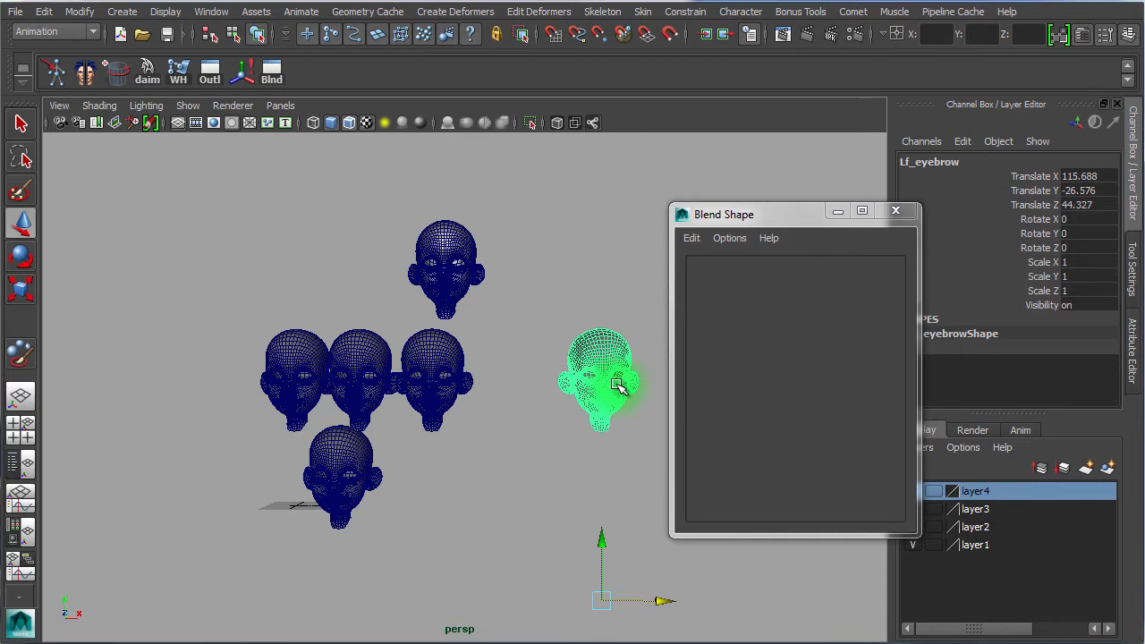
left_click(438, 351)
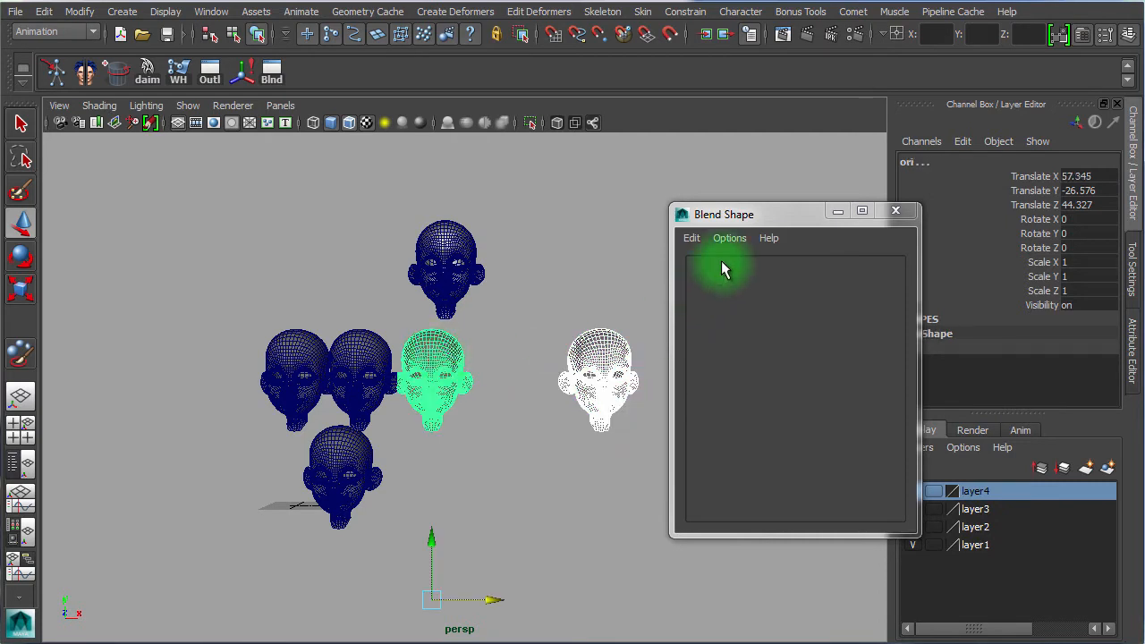
left_click(690, 238)
left_click(716, 264)
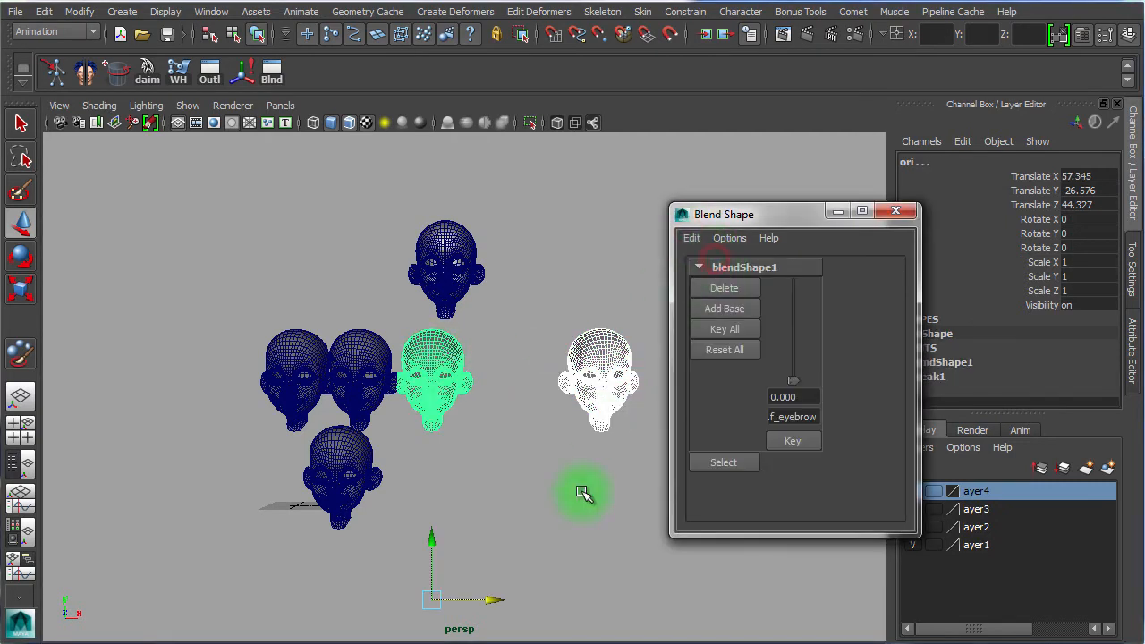
Move the Lf_eyebrow head below the base head, to about X 62.1 and Y -68.0
left_click(582, 550)
left_click(604, 376)
left_click_drag(602, 541, 488, 577)
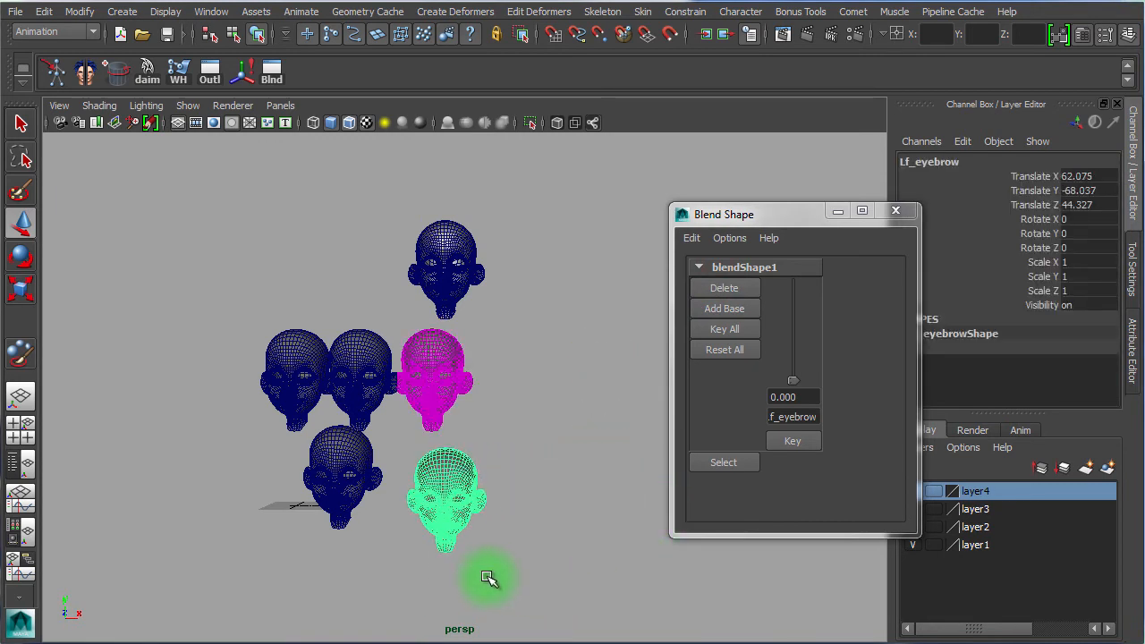
left_click(537, 359)
Select the base head ori and set its Lf_eyebrow target weight to 1.000
left_click(449, 366)
right_click_drag(454, 365, 906, 456, "alt")
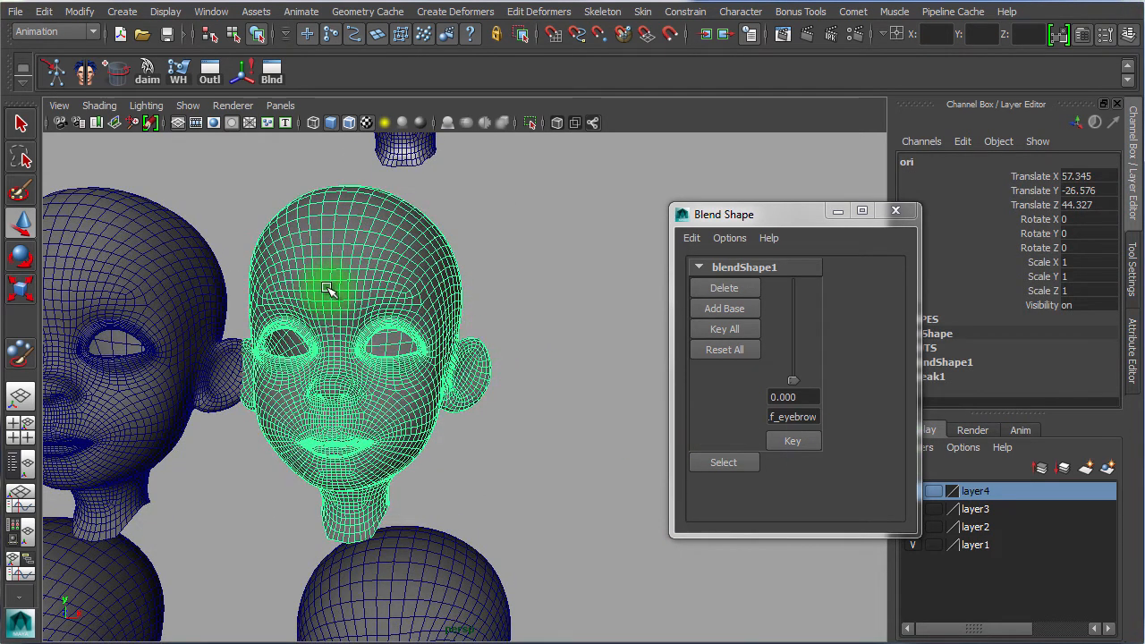
left_click_drag(796, 378, 782, 291)
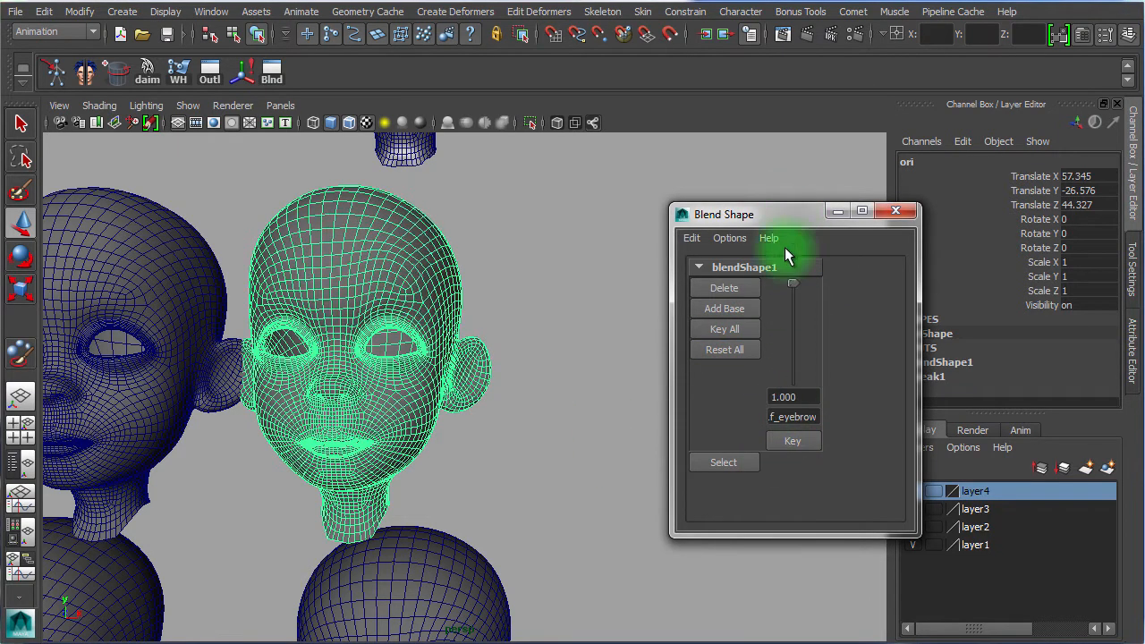
Start the Paint Blend Shape Weights Tool on the base head and flood it using Replace with value 0
double_click(19, 356)
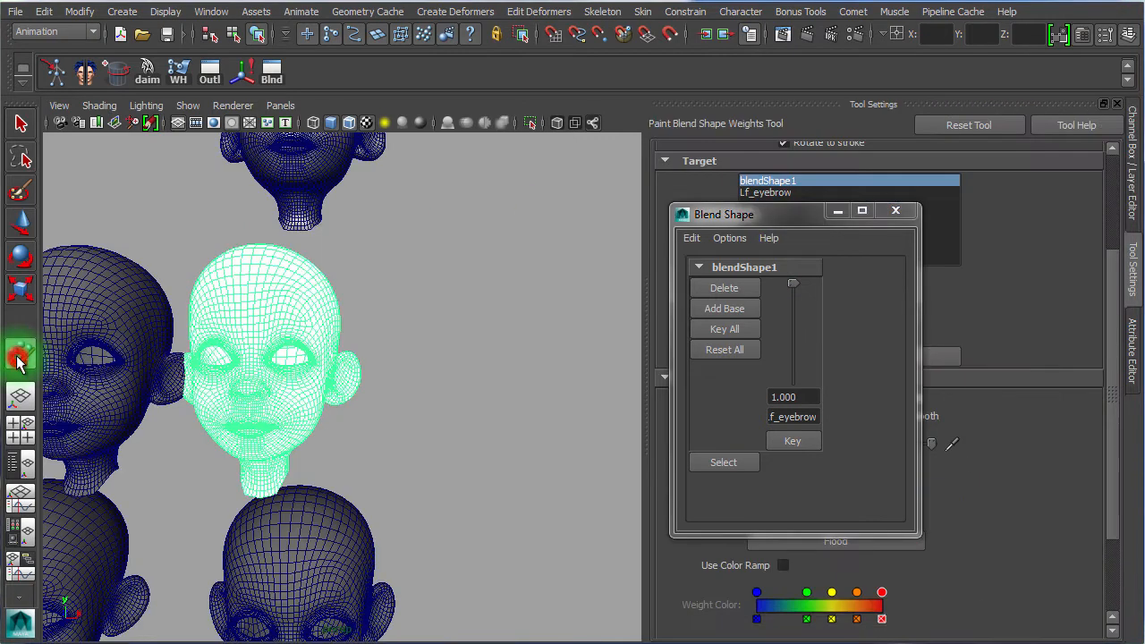
mouse_move(784, 222)
left_mouse_down()
mouse_move(545, 224)
mouse_move(518, 193)
left_mouse_up()
left_click(630, 185)
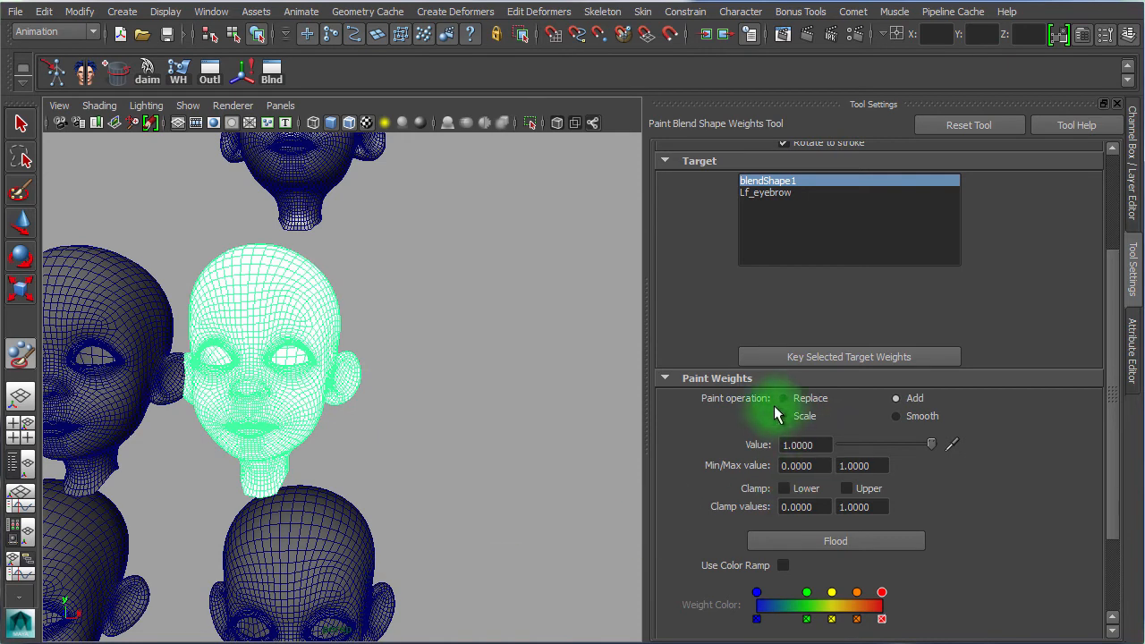
left_click(820, 445)
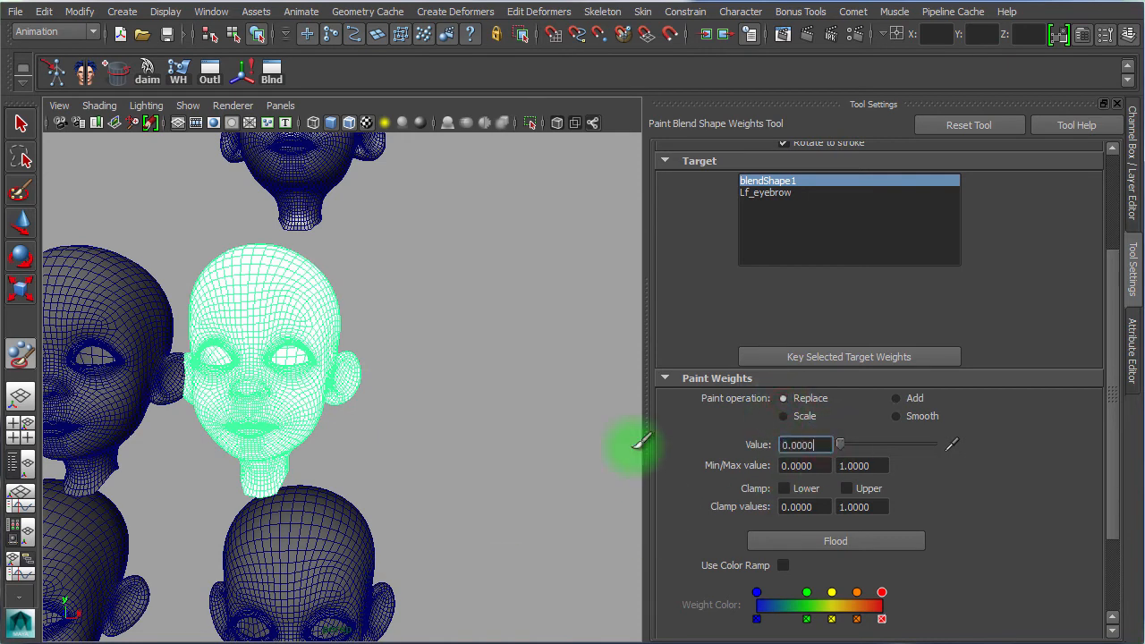
left_click(791, 543)
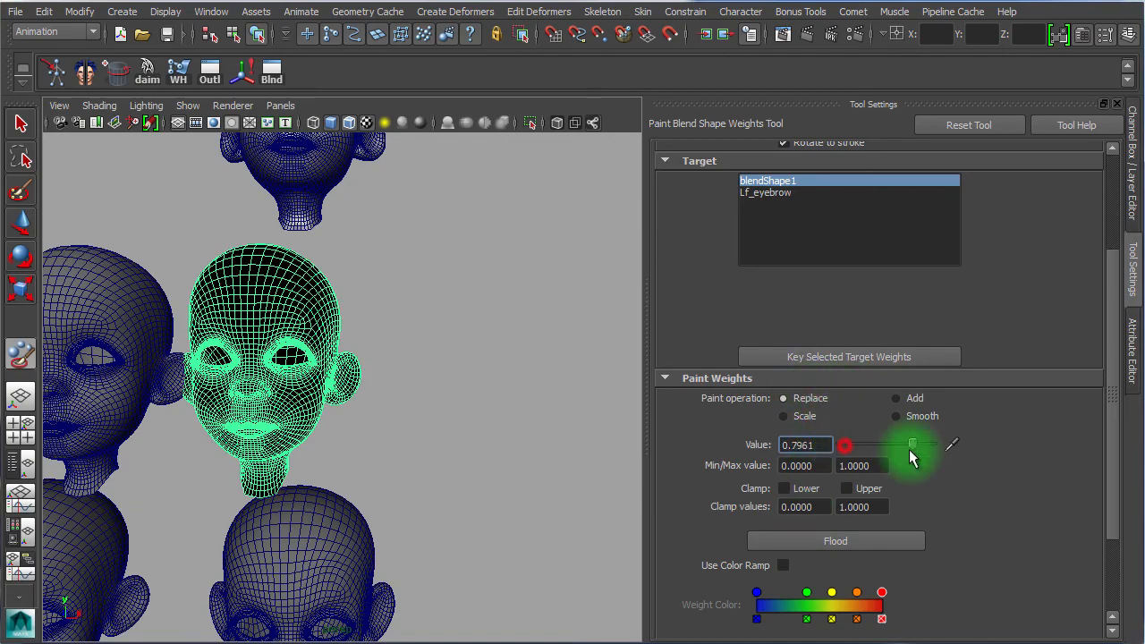
Set the Replace value to 1.0 and paint the base head's left ear and the area just beside it
scroll(318, 394, "up", 10)
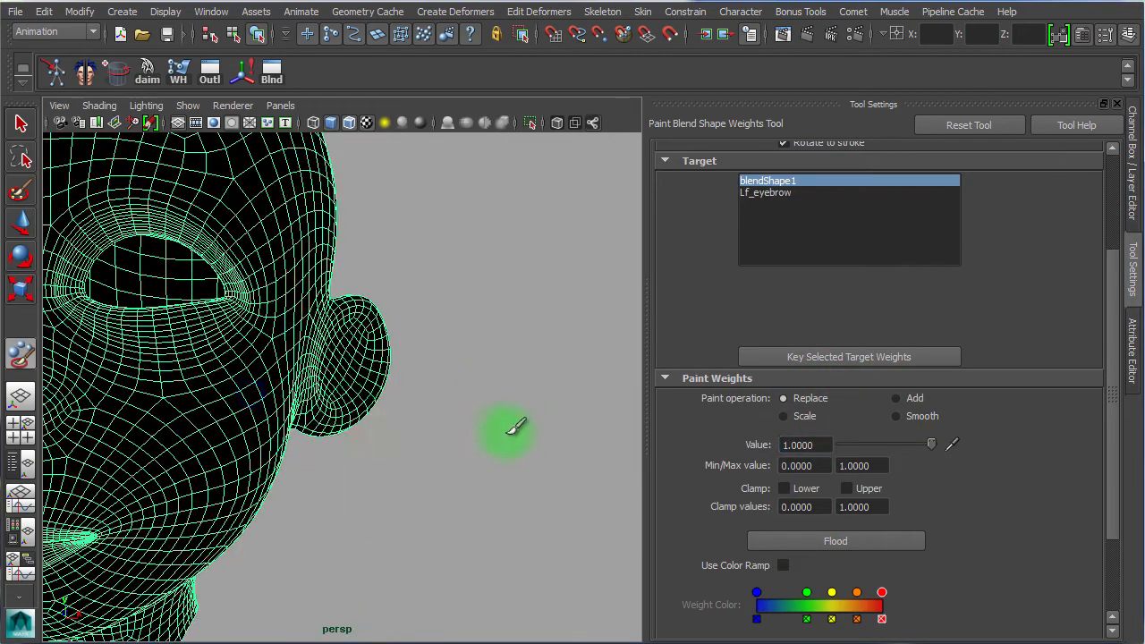
left_click_drag(312, 414, 313, 408, "alt")
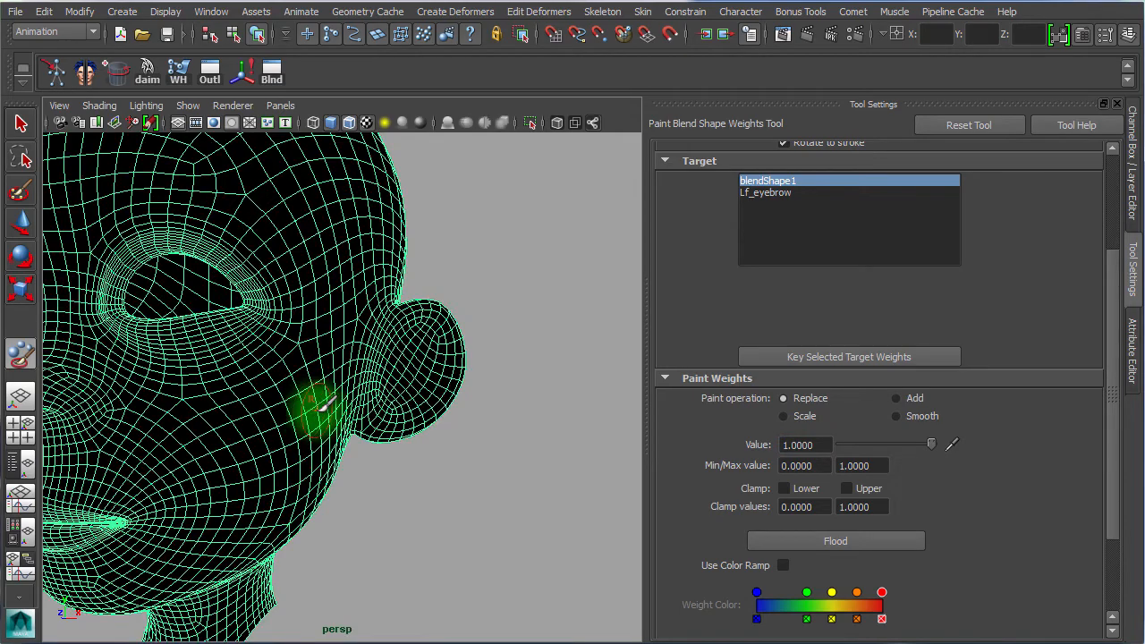
mouse_move(412, 308)
left_mouse_down()
mouse_move(400, 354)
mouse_move(319, 371)
mouse_move(460, 373)
mouse_move(236, 382)
mouse_move(456, 320)
mouse_move(474, 268)
mouse_move(552, 350)
mouse_move(468, 192)
left_mouse_up()
mouse_move(546, 350)
left_mouse_down()
mouse_move(493, 379)
mouse_move(689, 363)
mouse_move(465, 389)
left_mouse_up()
mouse_move(466, 389)
left_mouse_down()
mouse_move(447, 385)
mouse_move(358, 430)
mouse_move(367, 381)
mouse_move(418, 430)
mouse_move(414, 421)
mouse_move(547, 401)
mouse_move(549, 264)
left_mouse_up()
left_click_drag(514, 393, 507, 401)
mouse_move(553, 450)
left_mouse_down("alt")
mouse_move(614, 384)
mouse_move(670, 456)
mouse_move(465, 337)
mouse_move(589, 293)
mouse_move(238, 475)
mouse_move(281, 463)
mouse_move(179, 414)
mouse_move(404, 449)
mouse_move(393, 428)
left_mouse_up("alt")
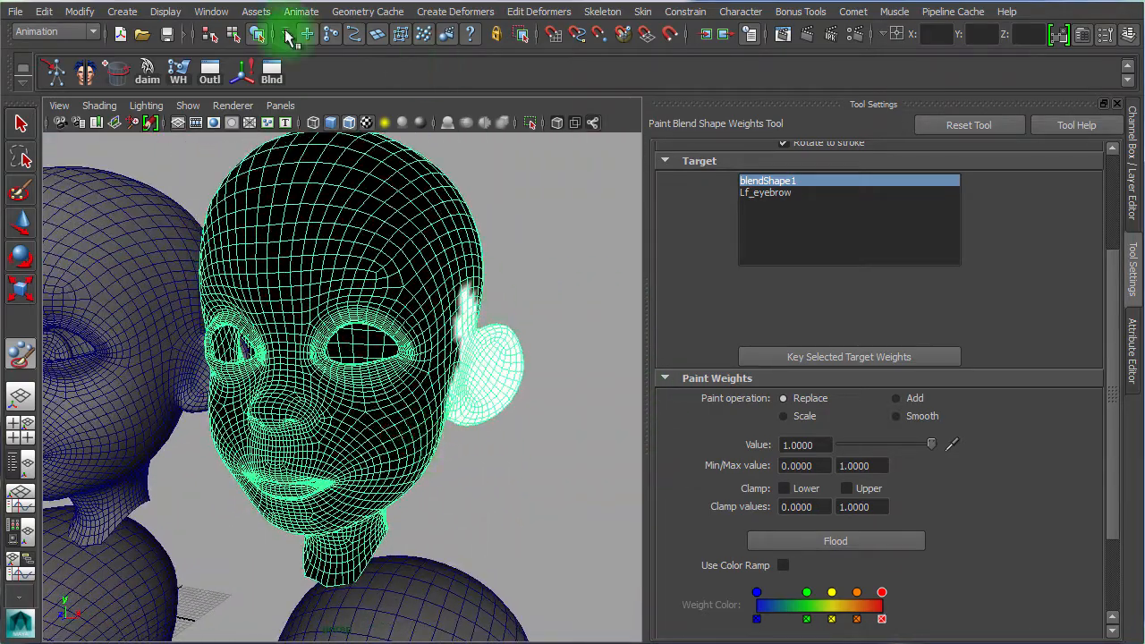
Bring back the Blend Shape window, try out the Lf_eyebrow target on the base head and return its weight to 1.000
left_click(270, 78)
left_click_drag(519, 187, 809, 174)
left_click(814, 242)
left_click_drag(818, 244, 713, 401)
right_click_drag(508, 409, 692, 426, "alt")
middle_click_drag(591, 418, 483, 434, "alt")
left_click_drag(818, 327, 823, 248)
right_click_drag(581, 330, 492, 332, "alt")
left_click_drag(372, 319, 408, 328, "alt")
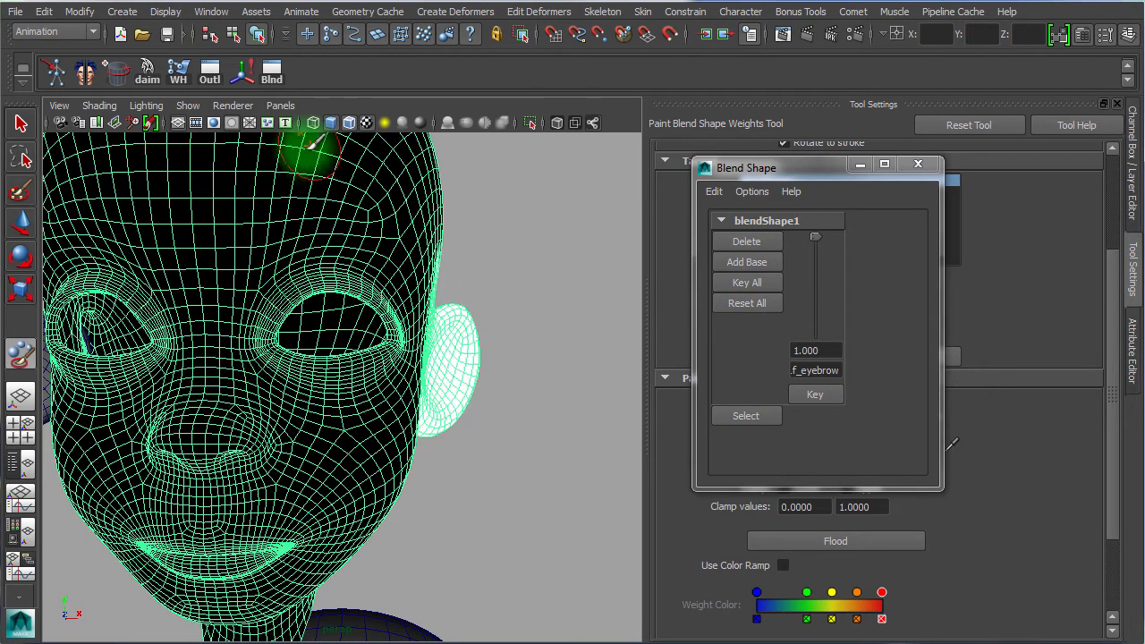
Paint full weight across the head's left temple and upper cheek, and lower the Lf_eyebrow target weight to 0.927
mouse_move(420, 351)
left_mouse_down("alt")
mouse_move(332, 373)
mouse_move(385, 322)
left_mouse_up("alt")
mouse_move(391, 228)
left_mouse_down()
mouse_move(385, 309)
mouse_move(436, 362)
mouse_move(427, 418)
left_mouse_up()
left_click_drag(465, 345, 370, 340, "alt")
mouse_move(450, 287)
left_mouse_down()
mouse_move(470, 276)
mouse_move(459, 403)
mouse_move(454, 346)
left_mouse_up()
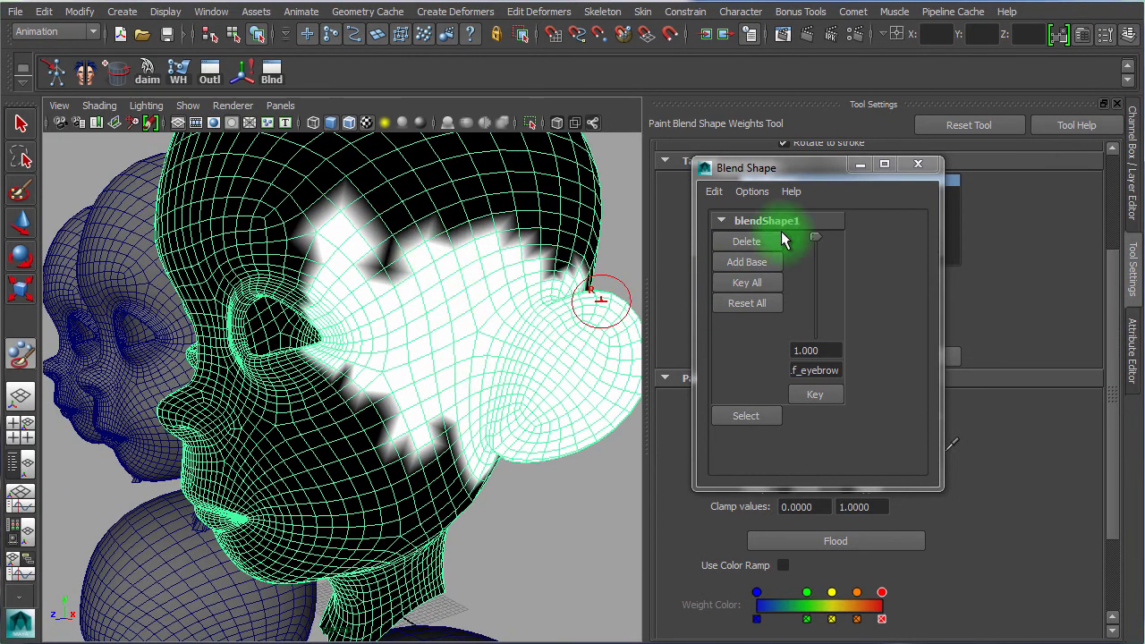
left_click_drag(803, 224, 790, 247)
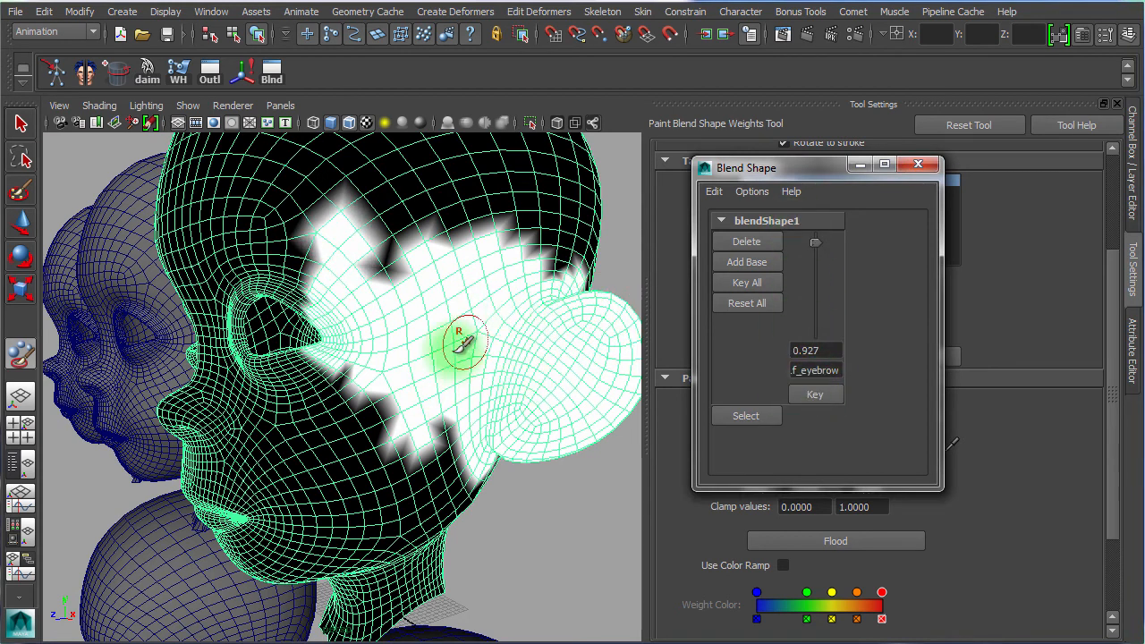
Extend the full-weight painting over the left side of the forehead, the left eyebrow and the area under the eye
mouse_move(448, 302)
left_mouse_down("alt")
mouse_move(421, 361)
mouse_move(376, 206)
left_mouse_up("alt")
left_click_drag(358, 166, 348, 262)
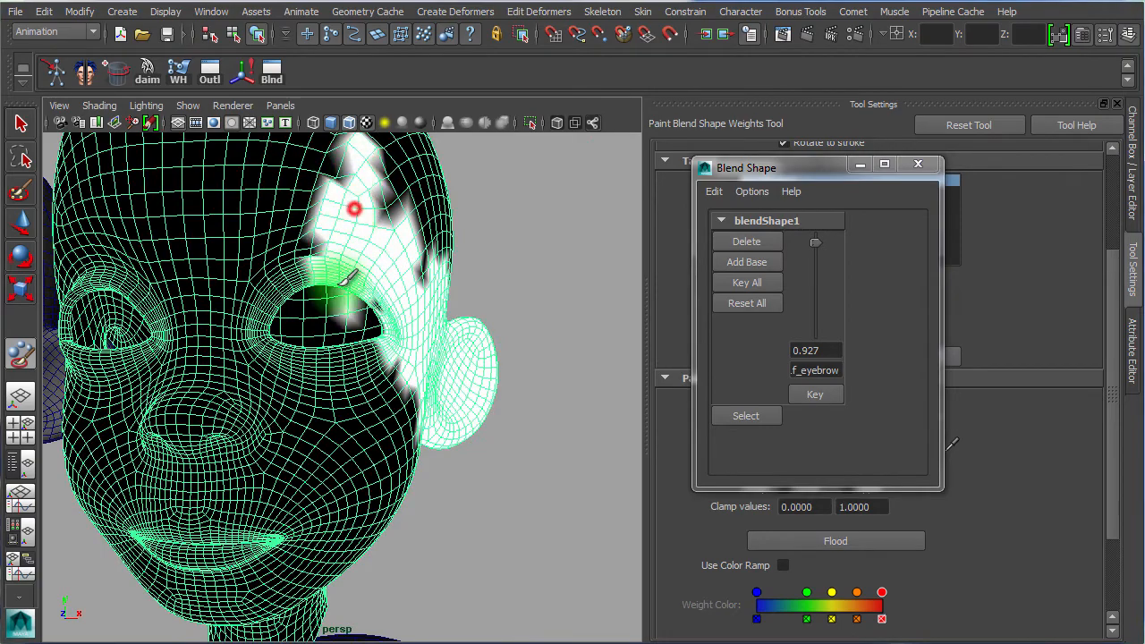
mouse_move(362, 302)
left_mouse_down("alt")
mouse_move(396, 319)
mouse_move(319, 242)
mouse_move(325, 255)
mouse_move(376, 212)
mouse_move(409, 238)
mouse_move(322, 270)
mouse_move(407, 154)
mouse_move(358, 269)
mouse_move(439, 204)
mouse_move(451, 228)
mouse_move(386, 331)
mouse_move(449, 296)
left_mouse_up("alt")
right_click_drag(360, 423, 530, 419, "alt")
mouse_move(327, 376)
left_mouse_down()
mouse_move(337, 364)
mouse_move(344, 421)
left_mouse_up()
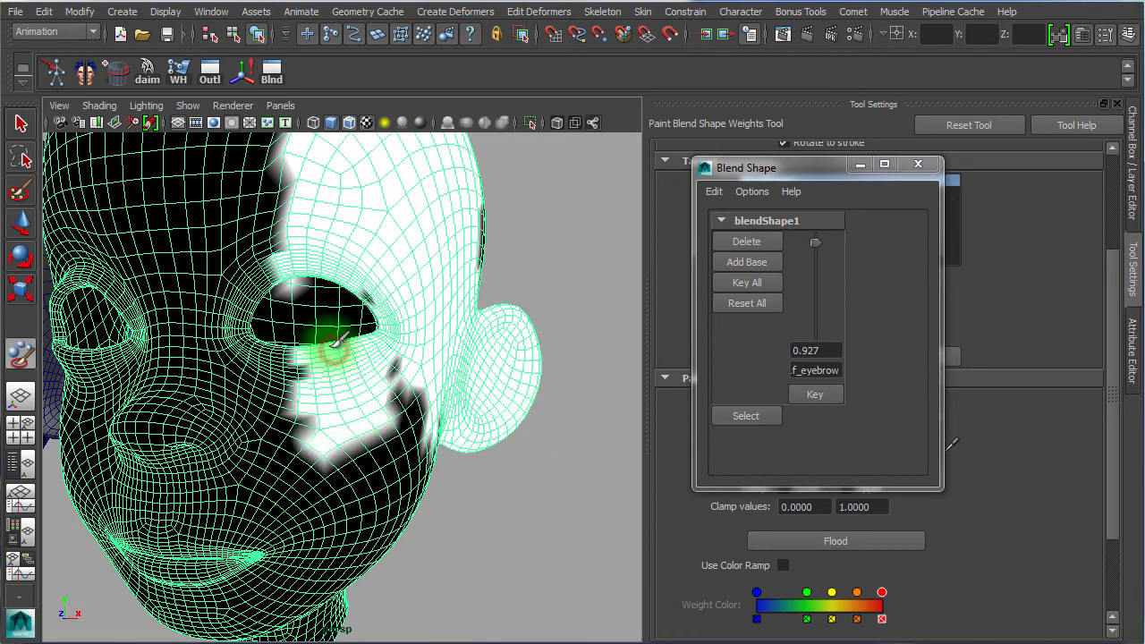
Set the Lf_eyebrow weight to 0.000 and flood the painted weights repeatedly with the Smooth operation to soften their border
left_click_drag(816, 243, 812, 356)
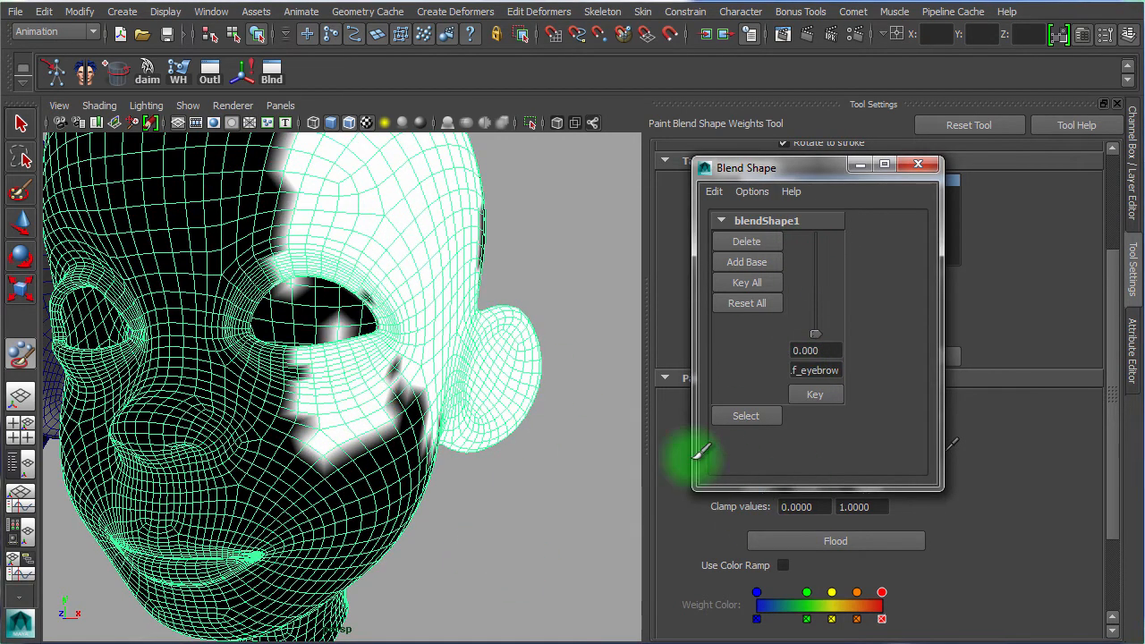
left_click_drag(807, 164, 548, 307)
left_click(672, 292)
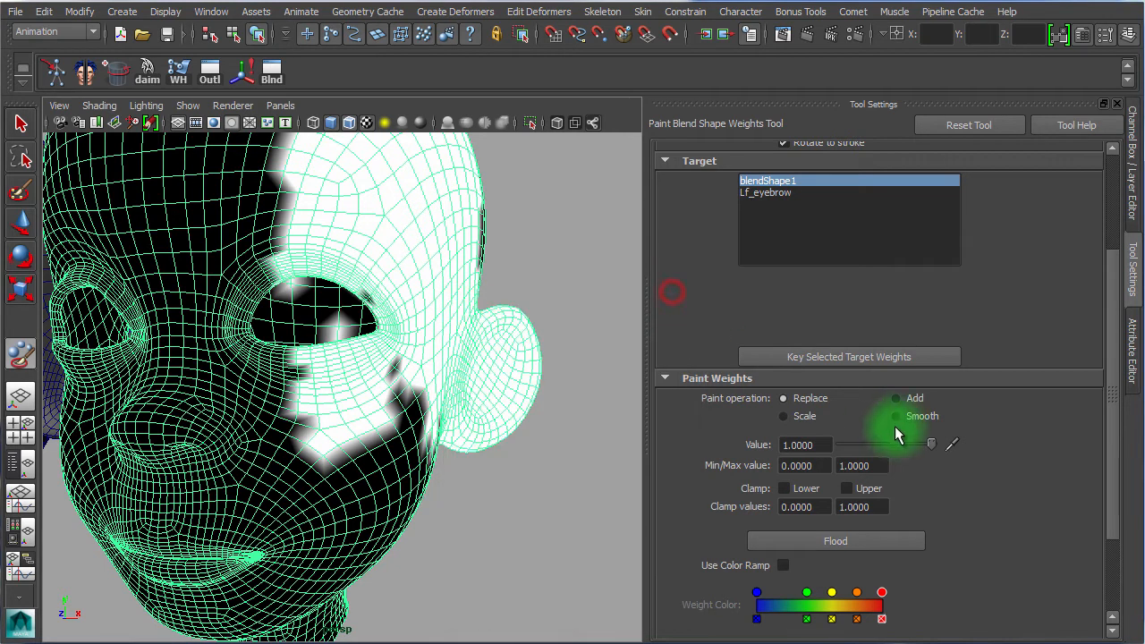
left_click(814, 542)
left_click(815, 542)
left_click(815, 542)
left_click(816, 542)
right_click_drag(357, 332, 264, 318, "alt")
left_click_drag(355, 334, 538, 441, "alt")
left_click(377, 136)
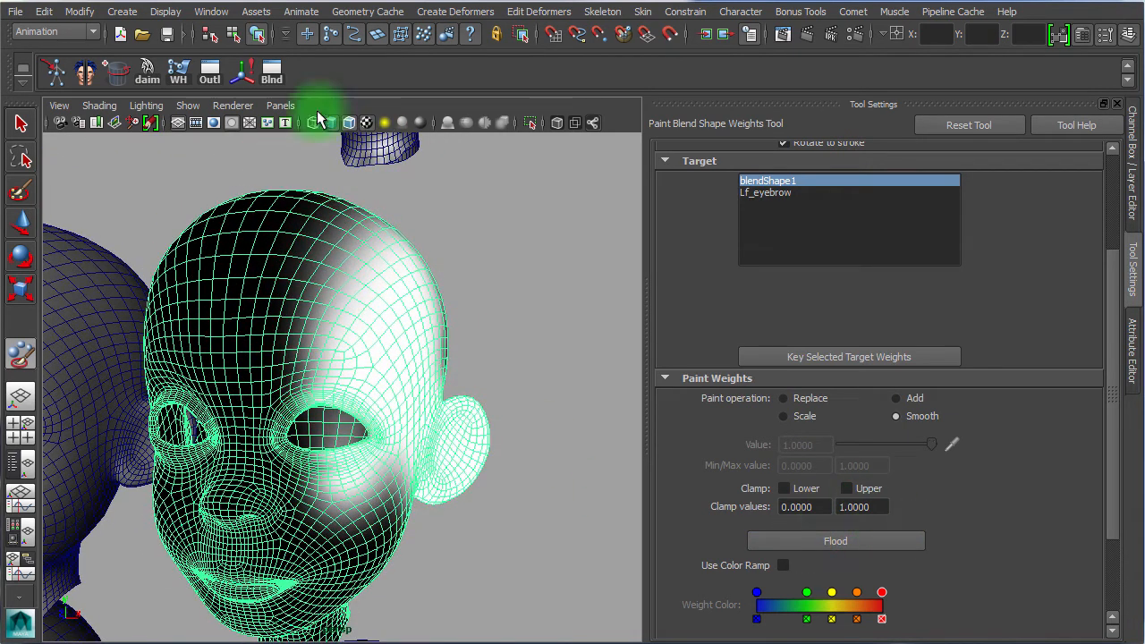
left_click(804, 542)
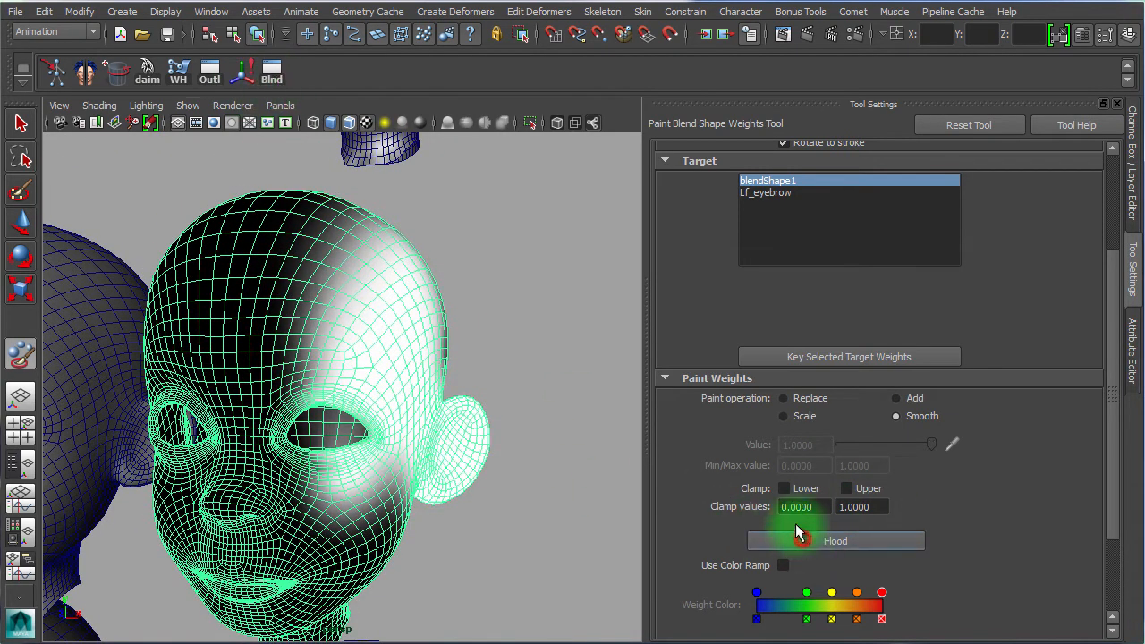
Bring back the Blend Shape window and set the Lf_eyebrow target weight to 1.000 on the smoothed base head
left_click(273, 79)
left_click_drag(577, 304, 762, 203)
right_click_drag(403, 396, 527, 393, "alt")
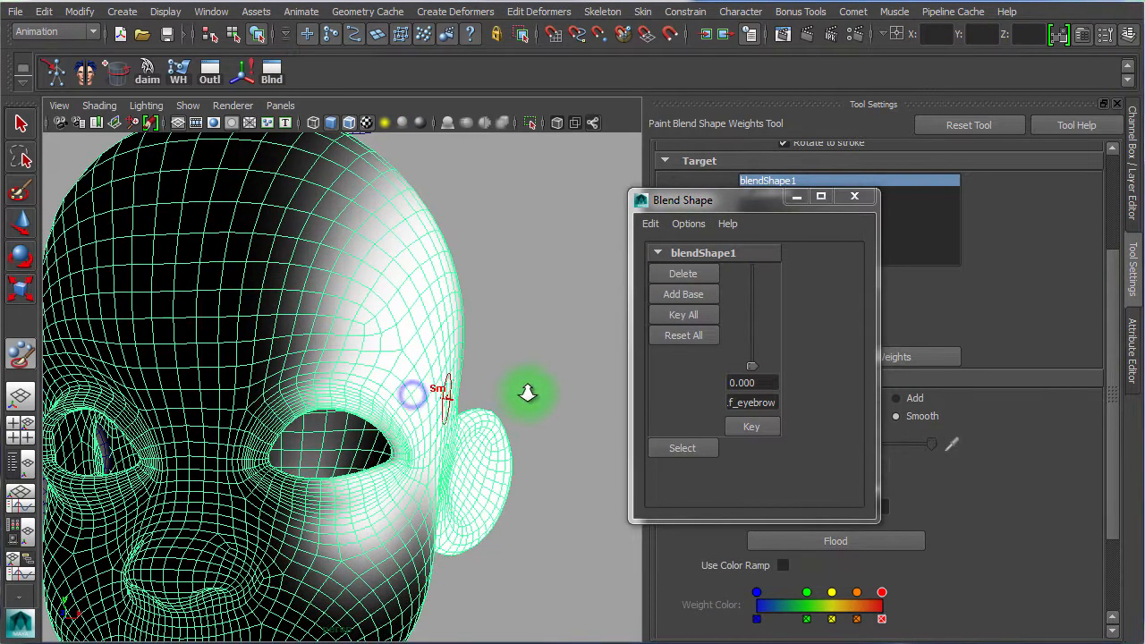
left_click_drag(753, 369, 761, 226)
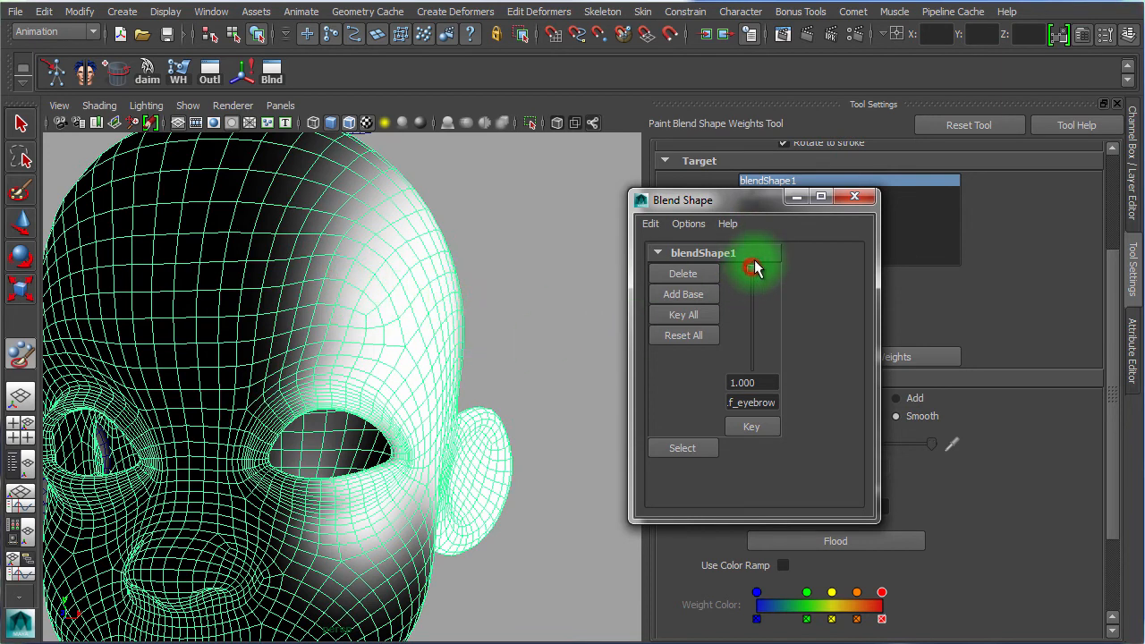
Duplicate the base head with the left-side weights and move the copy about 45.3 along X
scroll(421, 459, "down", 15)
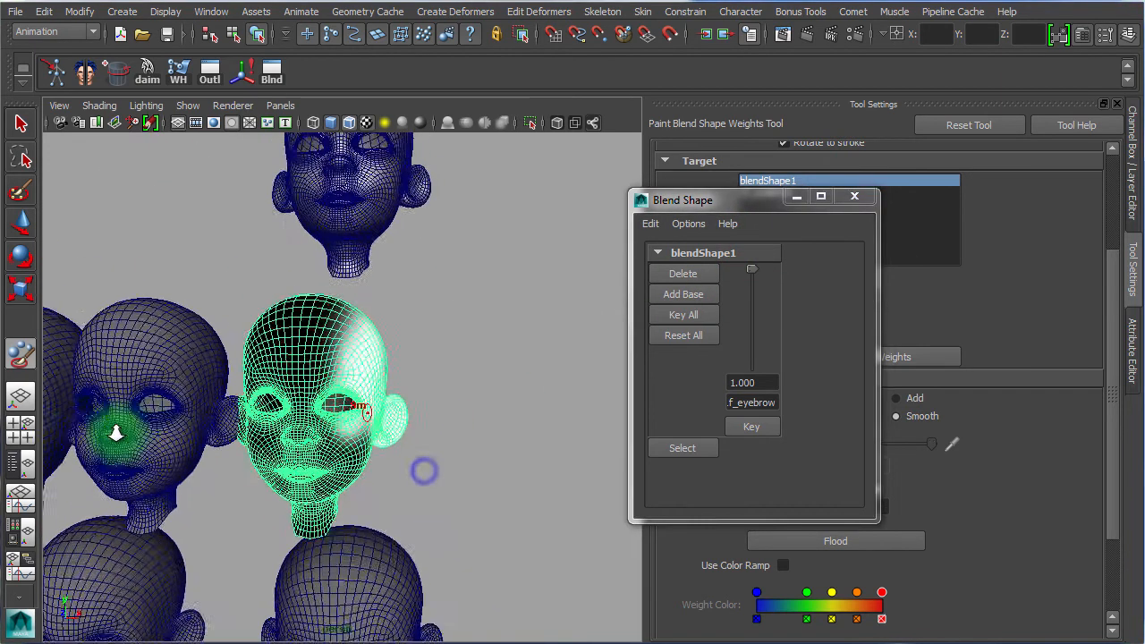
left_click(21, 132)
left_click(524, 388)
left_click(314, 385)
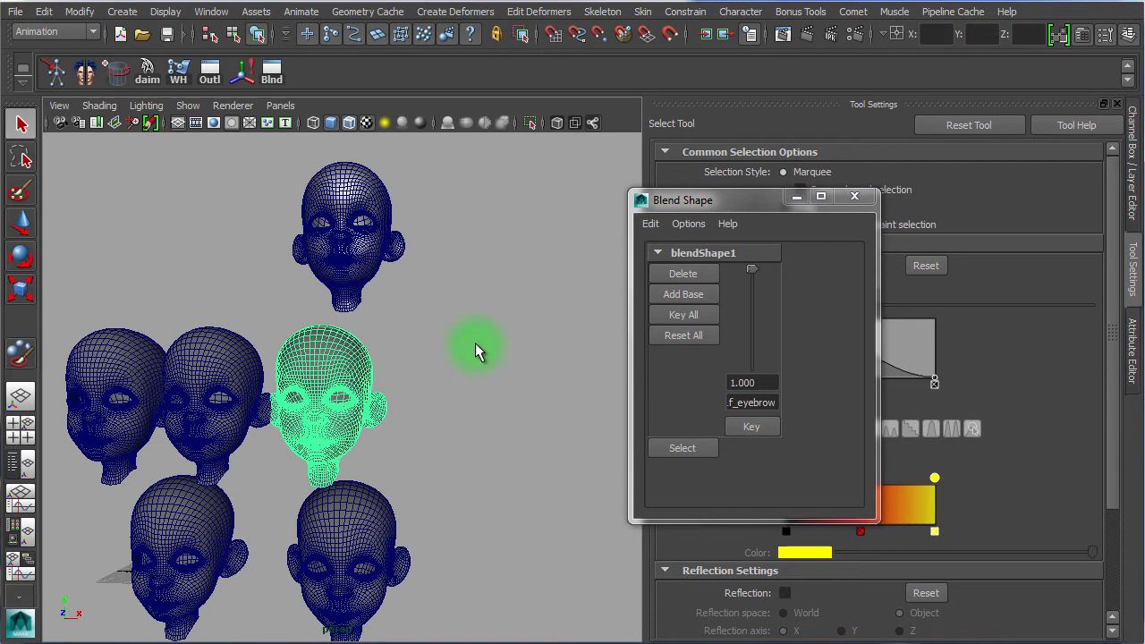
key("w")
middle_click_drag(435, 346, 612, 358)
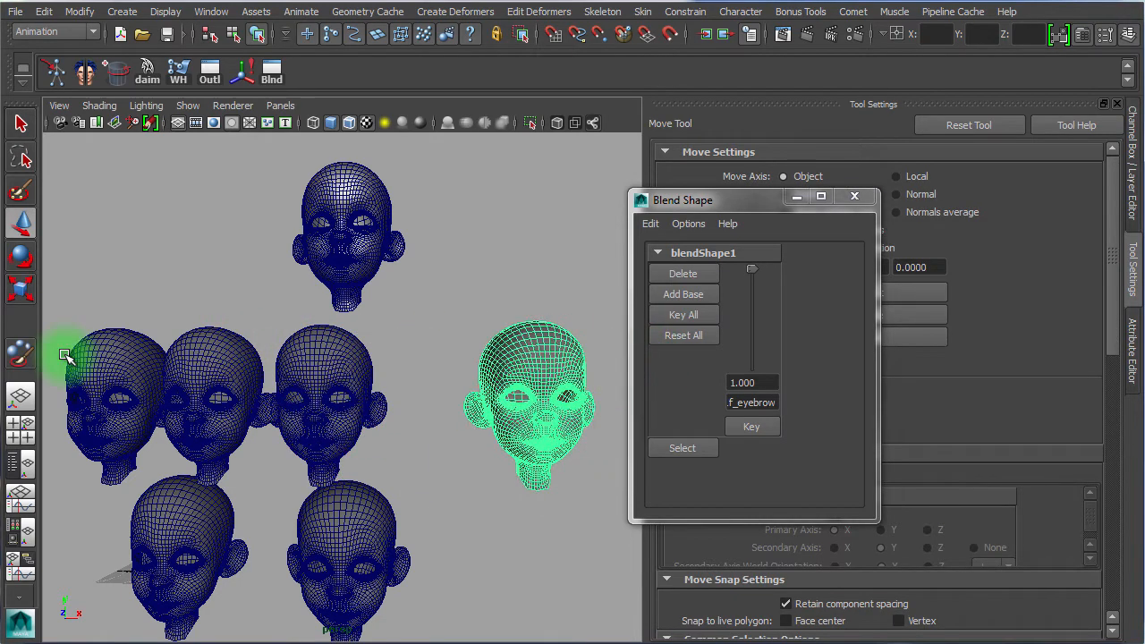
Rename the new duplicate head as Lf_eyebrow_B, based on the copied name Rt_eyebrow_B
left_click_drag(709, 209, 858, 207)
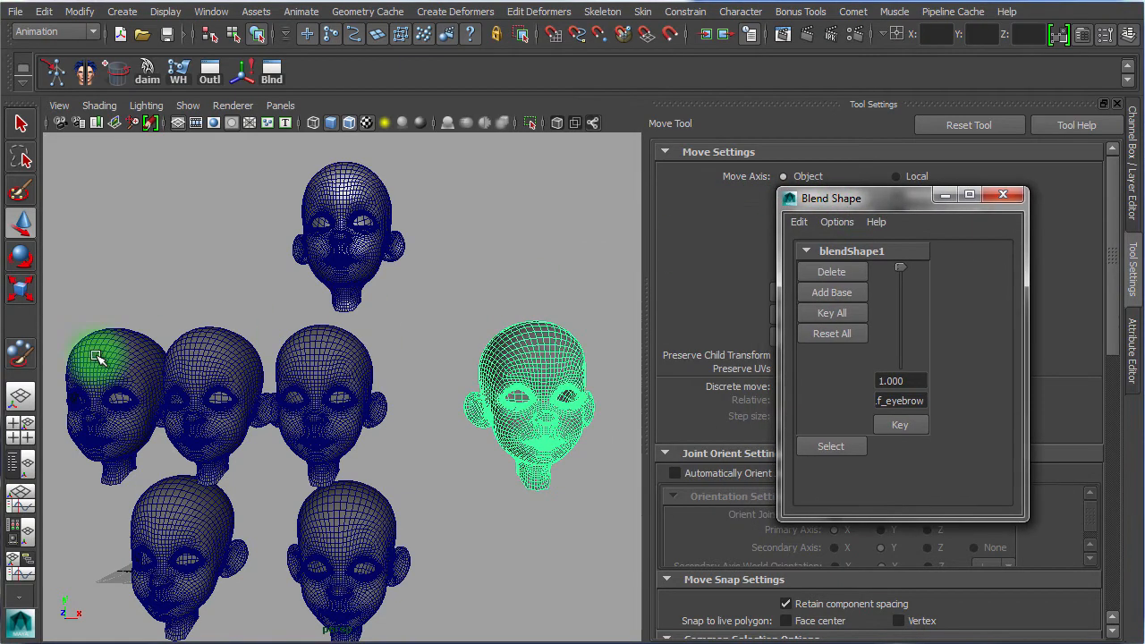
left_click(171, 349)
left_click(1130, 134)
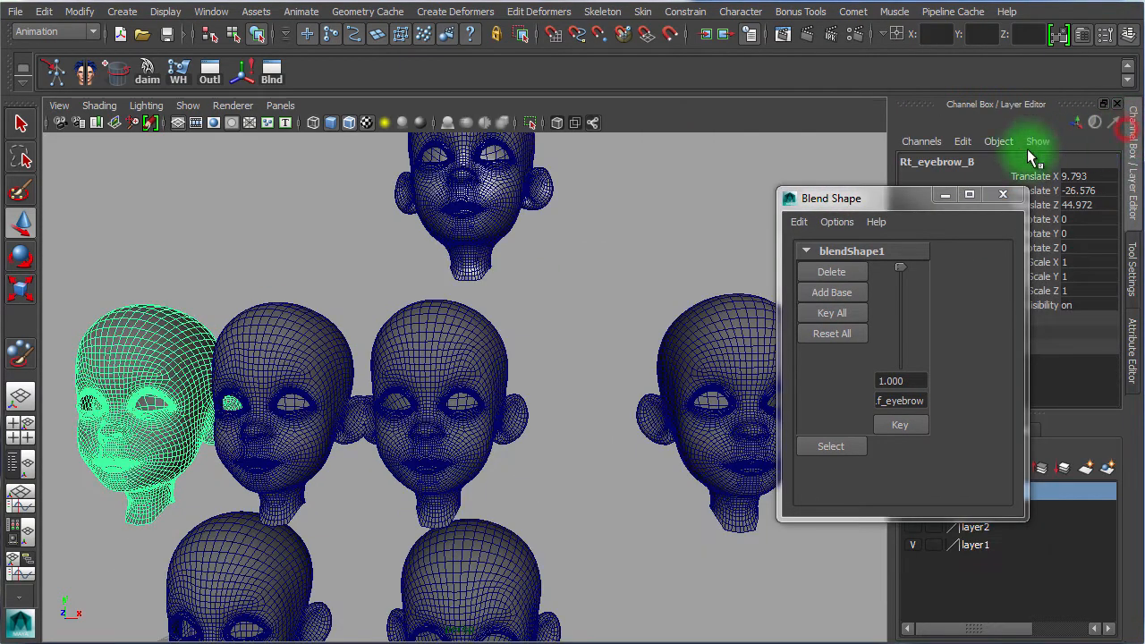
left_click(1002, 169)
key("ctrl+c")
left_click(735, 334)
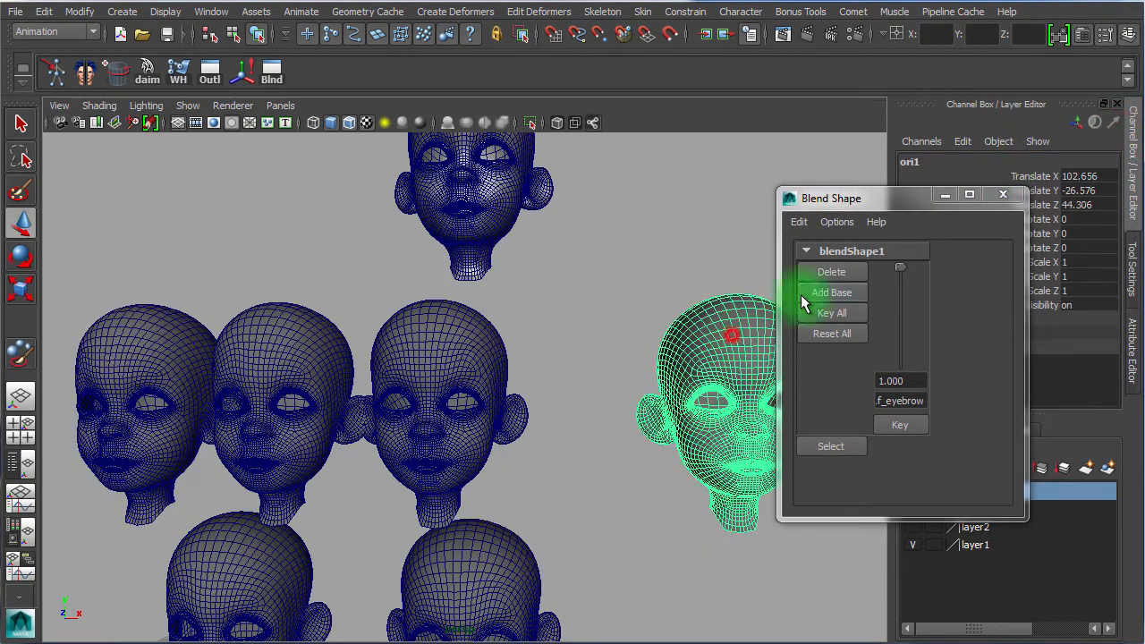
left_click(909, 162)
key("ctrl+v")
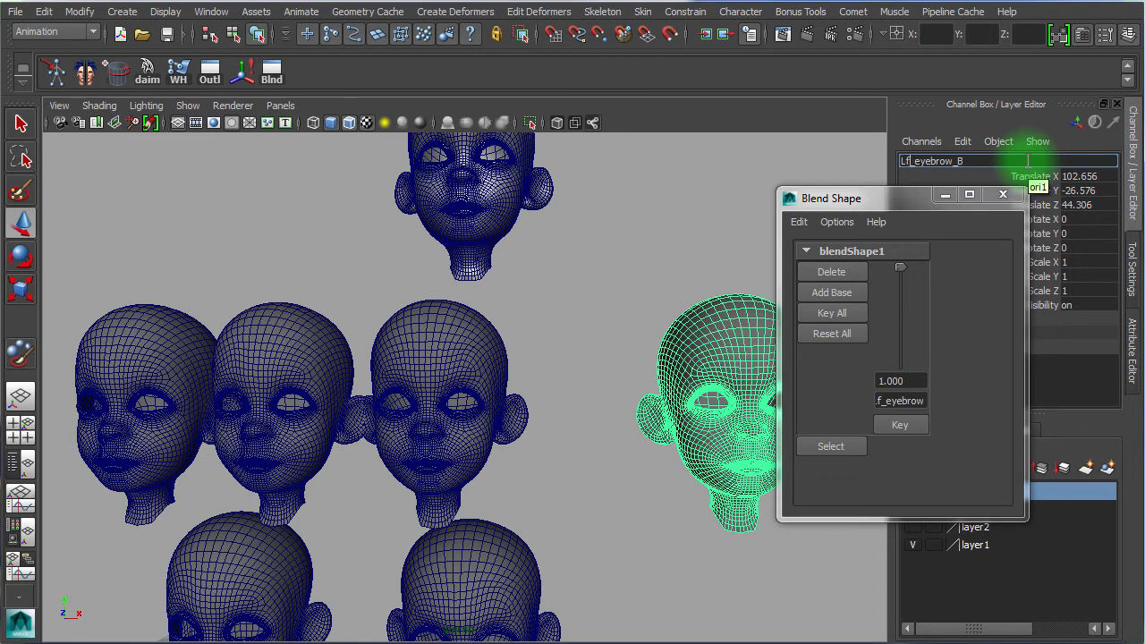
left_click(586, 516)
Invert the painted Lf_eyebrow weights on the base head by running the selected MEL script with the Paint Blend Shape Weights Tool active
left_click(422, 356)
right_click_drag(563, 461, 658, 436, "alt")
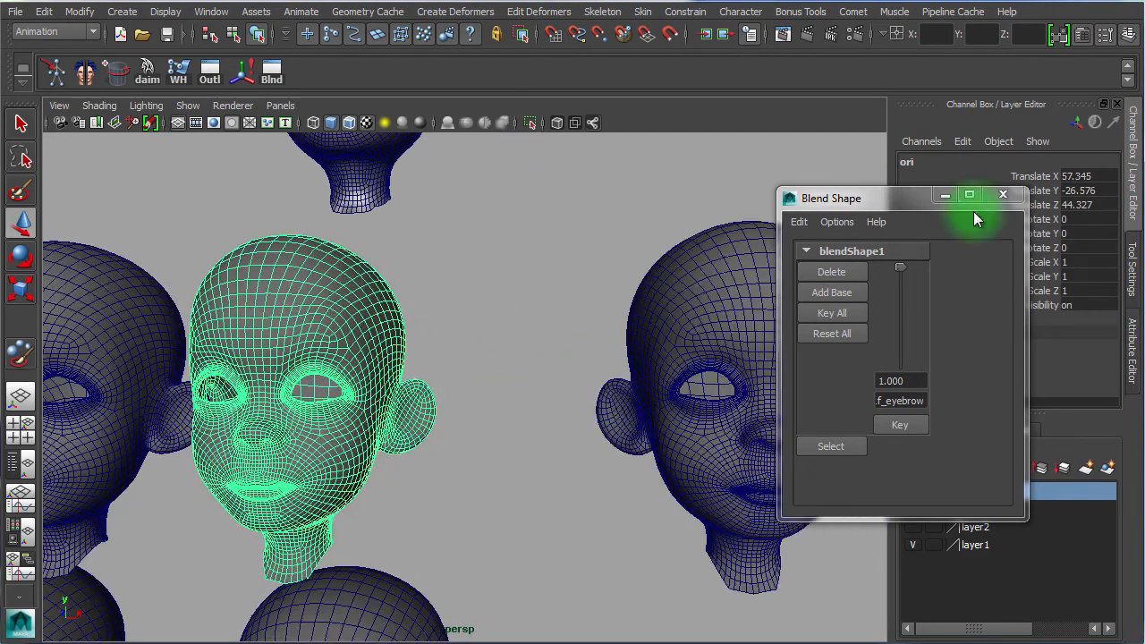
double_click(19, 352)
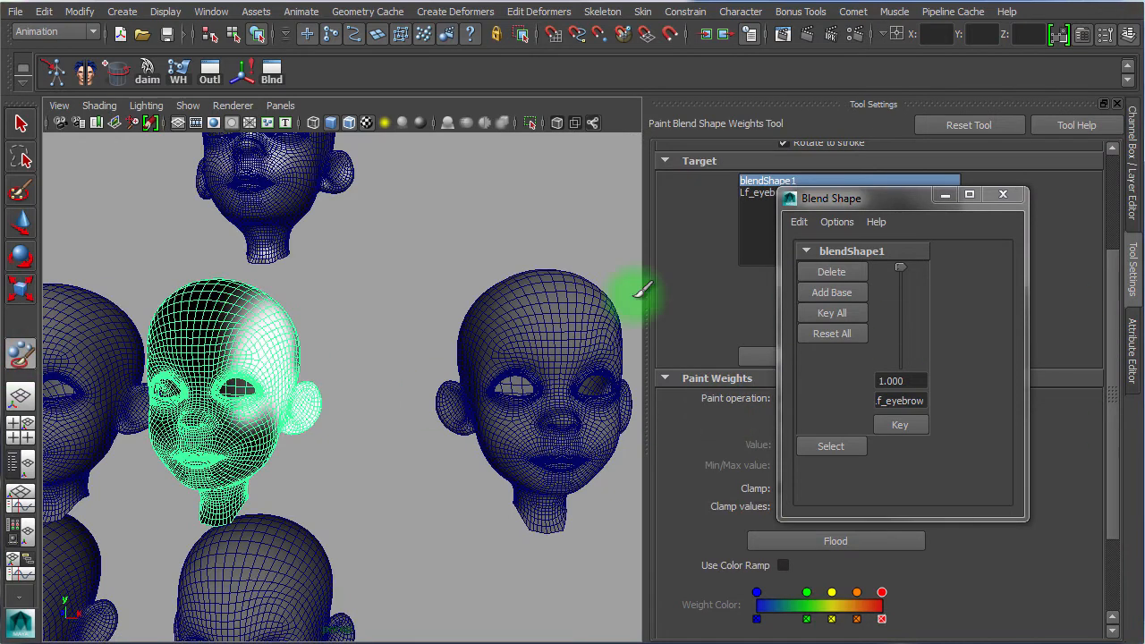
left_click_drag(1144, 291, 442, 104)
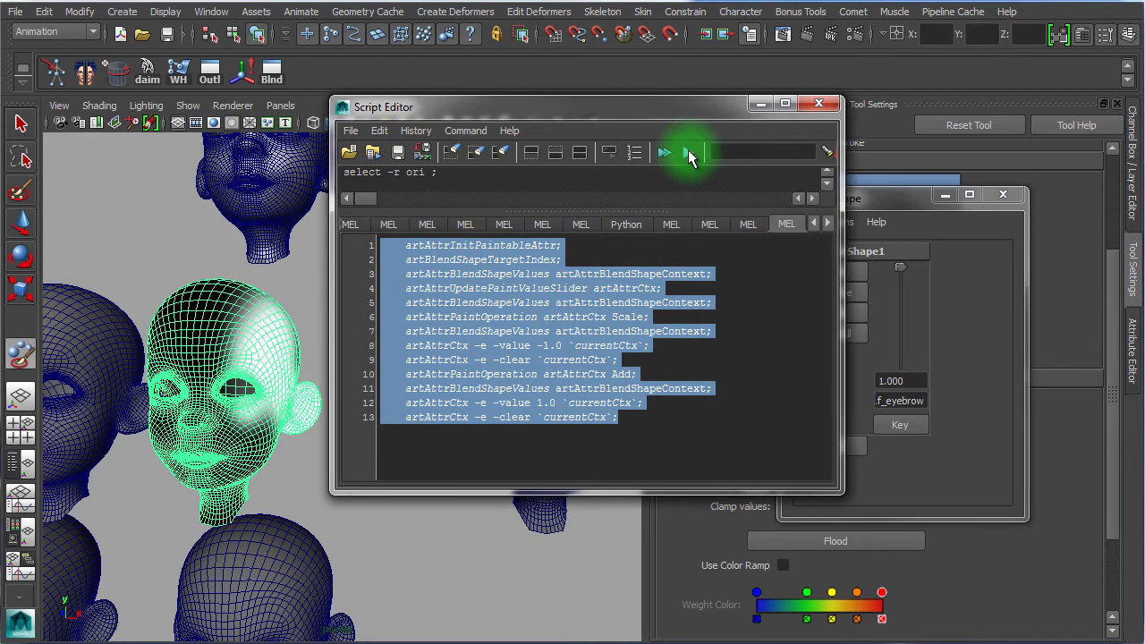
left_click(687, 153)
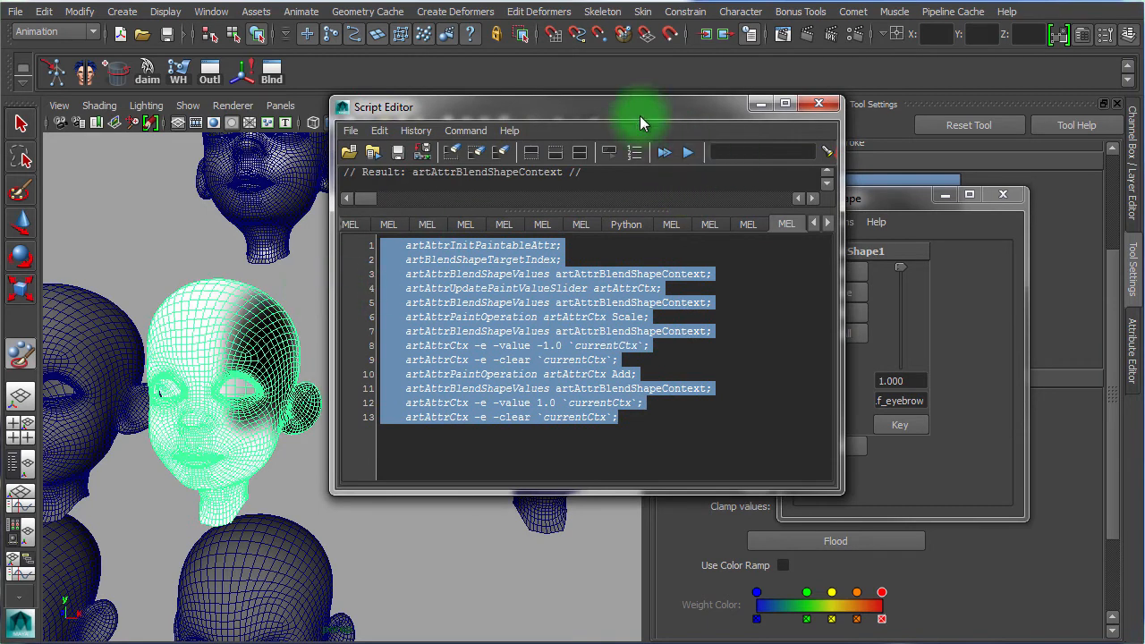
left_click_drag(640, 115, 1144, 134)
Check the inverted weights up close by lowering the Lf_eyebrow weight to 0.000 and raising it back to 1.000
right_click_drag(258, 459, 428, 460, "alt")
left_click_drag(349, 449, 511, 465, "alt")
right_click_drag(507, 468, 626, 474, "alt")
left_click_drag(899, 273, 932, 254)
right_click_drag(506, 451, 761, 452, "alt")
left_click_drag(491, 440, 486, 444, "alt")
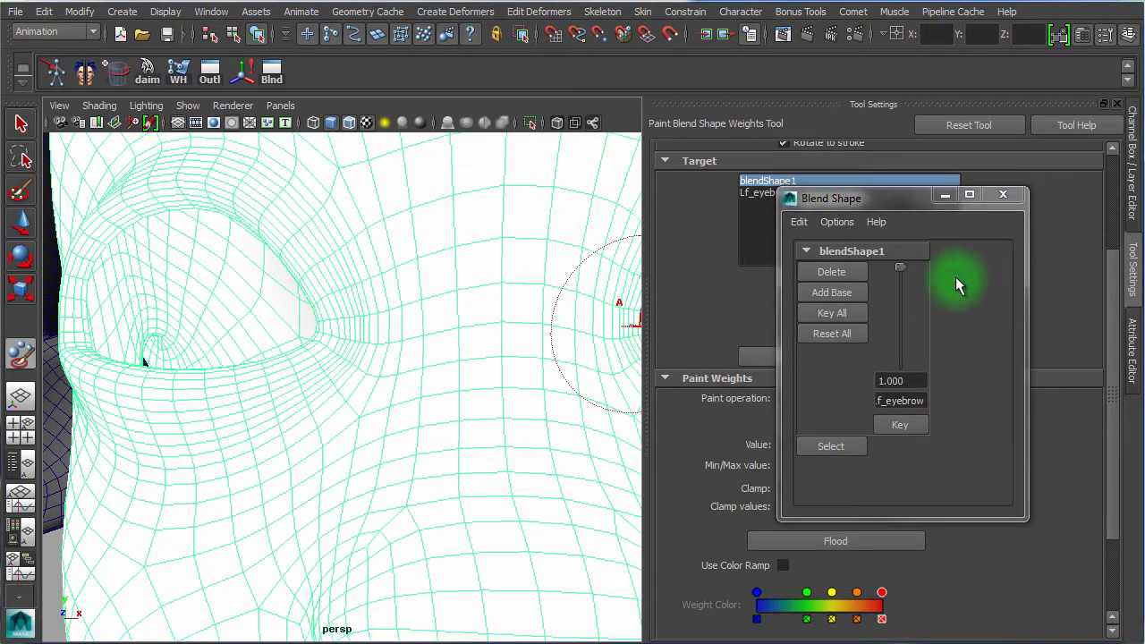
mouse_move(900, 269)
left_mouse_down()
mouse_move(901, 325)
mouse_move(908, 263)
mouse_move(906, 450)
left_mouse_up()
left_click(385, 464)
scroll(385, 464, "down", 10)
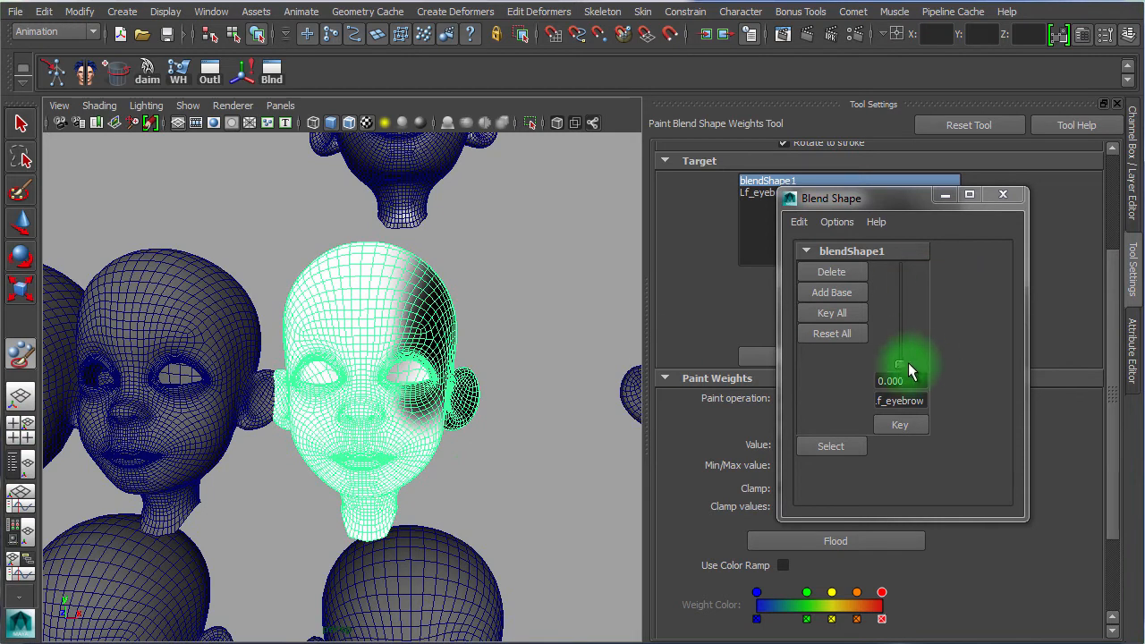
left_click_drag(909, 362, 903, 349)
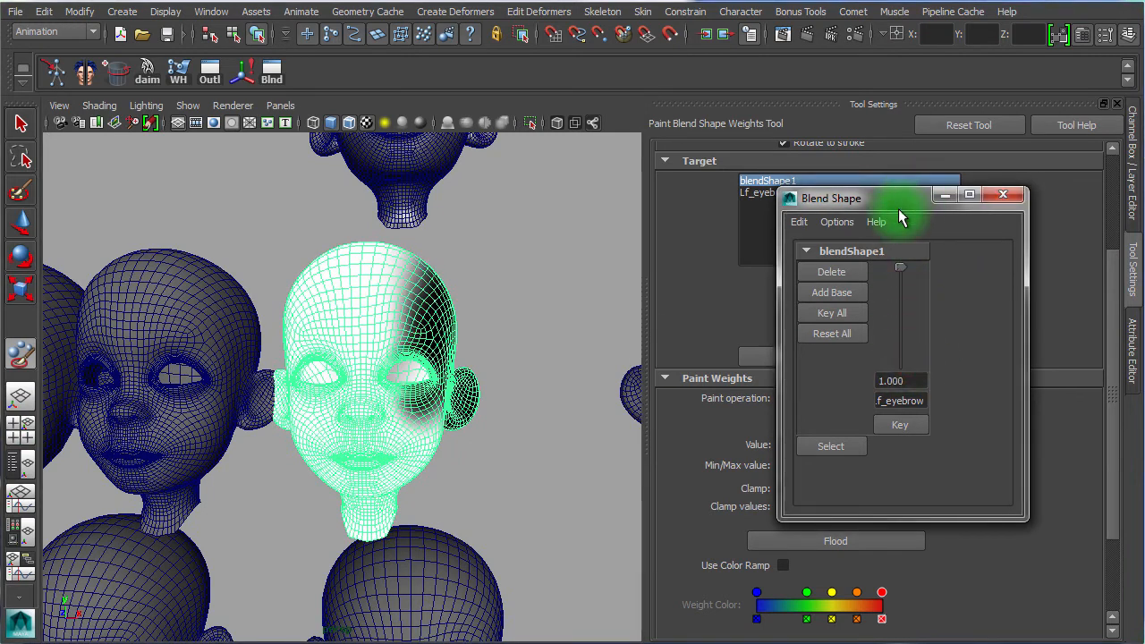
Duplicate the base head with the inverted left-side weights and move the copy about 23.8 along X
left_click(22, 124)
left_click(433, 305)
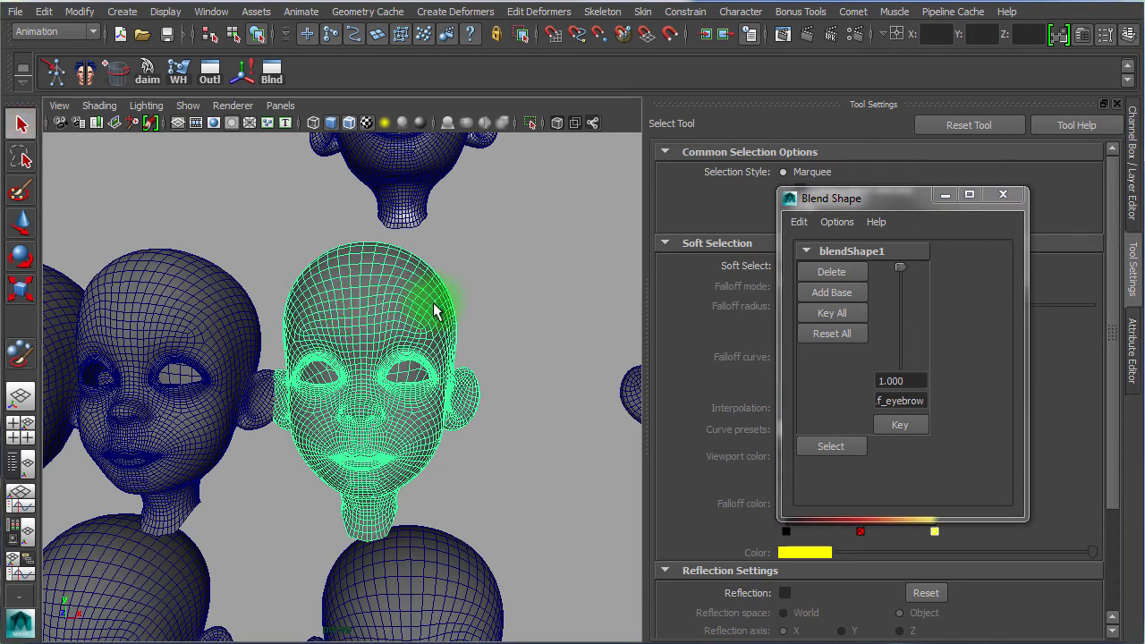
key("w")
left_click_drag(460, 506, 677, 486)
right_click_drag(588, 516, 338, 492, "alt")
Close the Blend Shape window and rename the new duplicate head as Lf_eyebrow_A, based on the copied name Lf_eyebrow_B
left_click(574, 356)
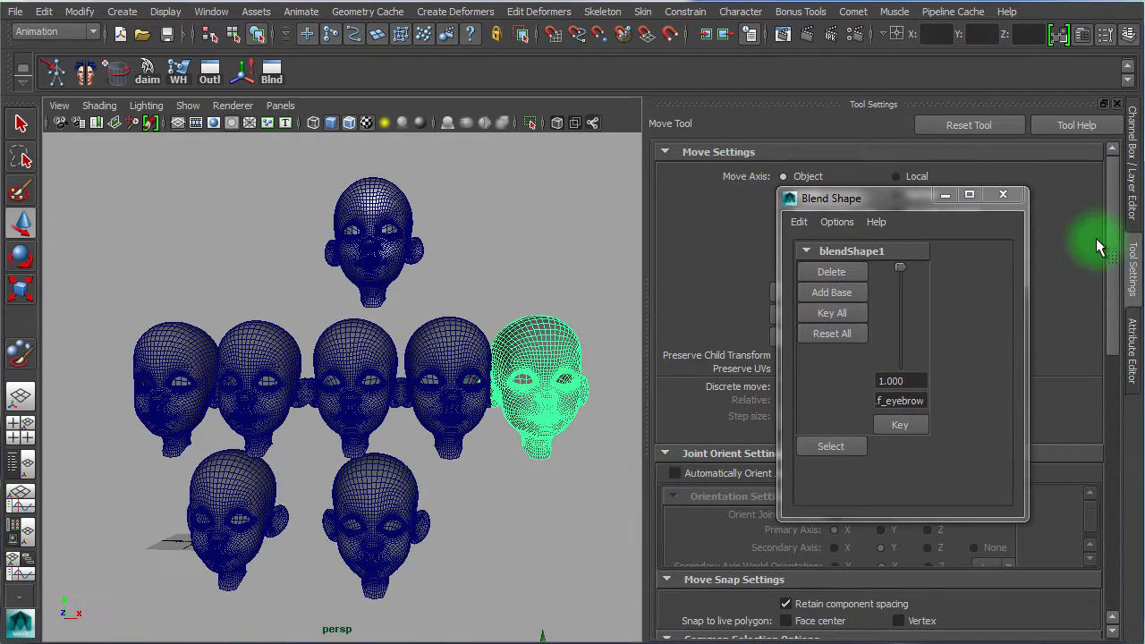
left_click(1003, 195)
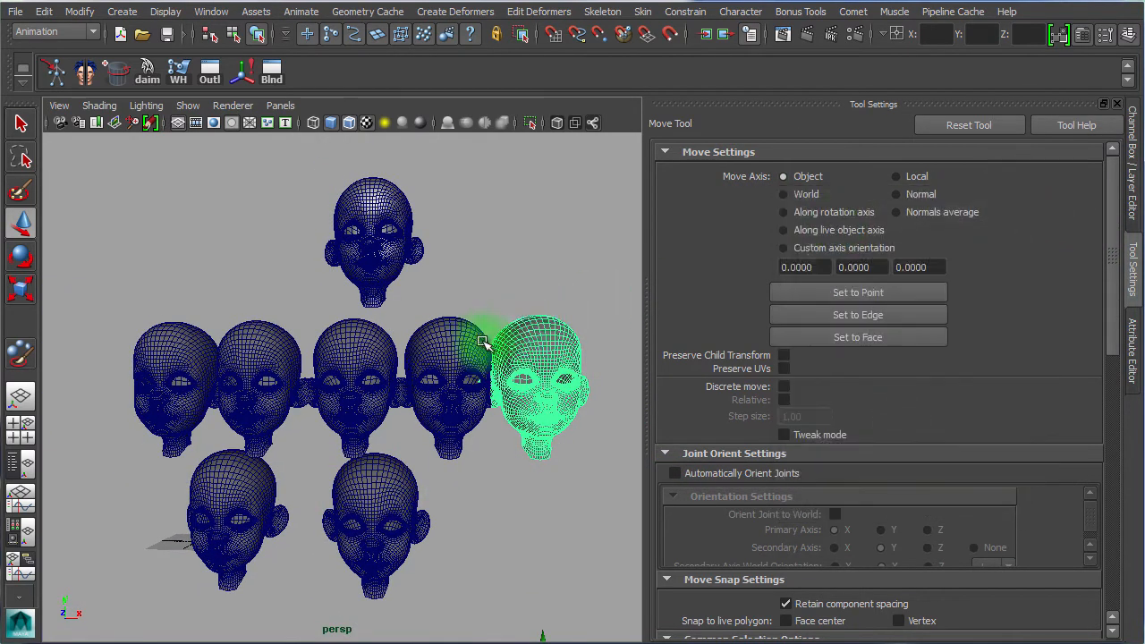
left_click(1131, 165)
left_click(1023, 163)
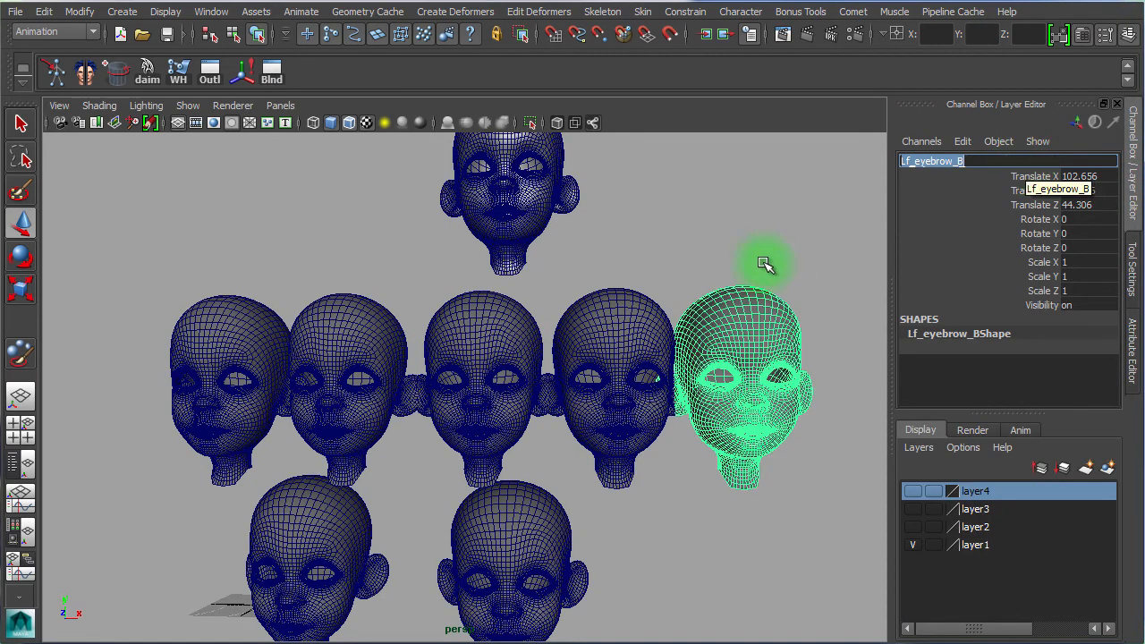
left_click(644, 313)
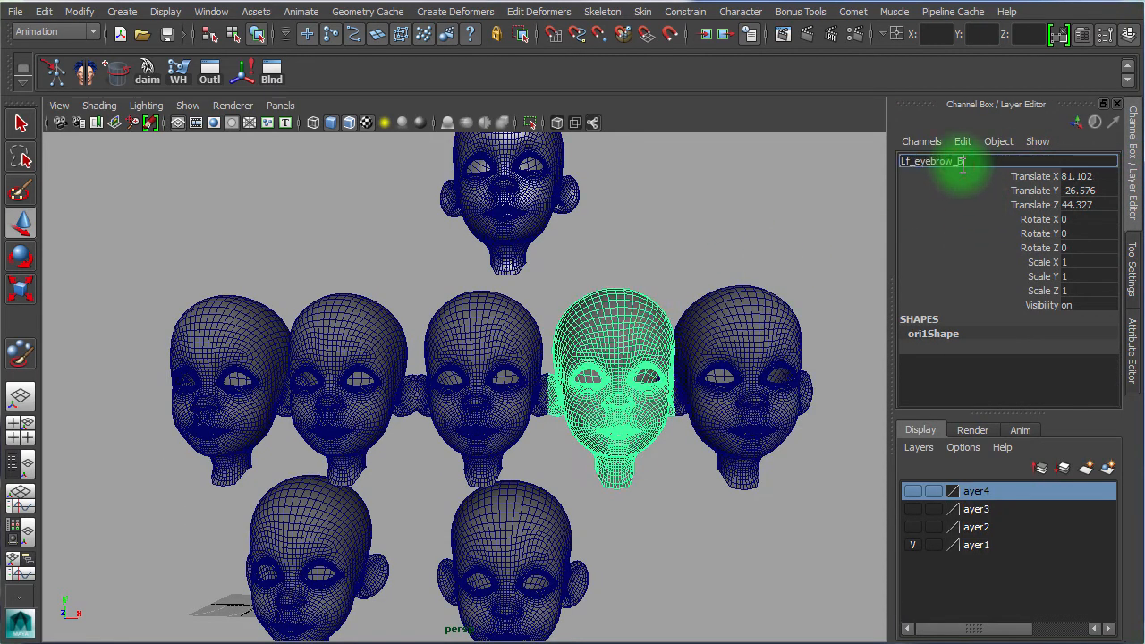
left_click(1040, 164)
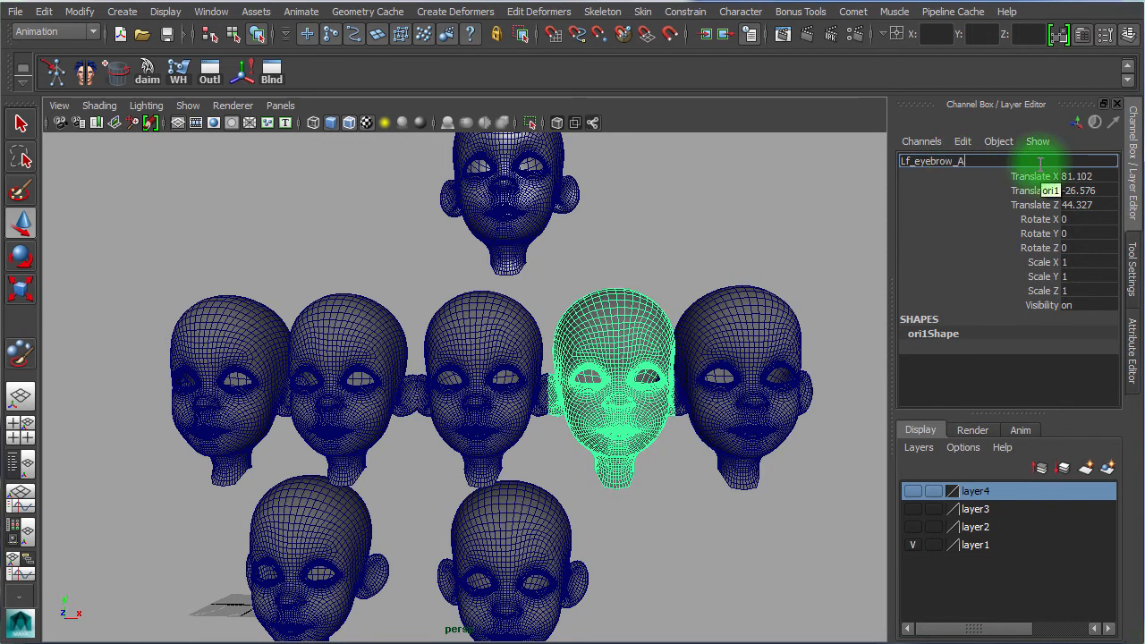
left_click(623, 587)
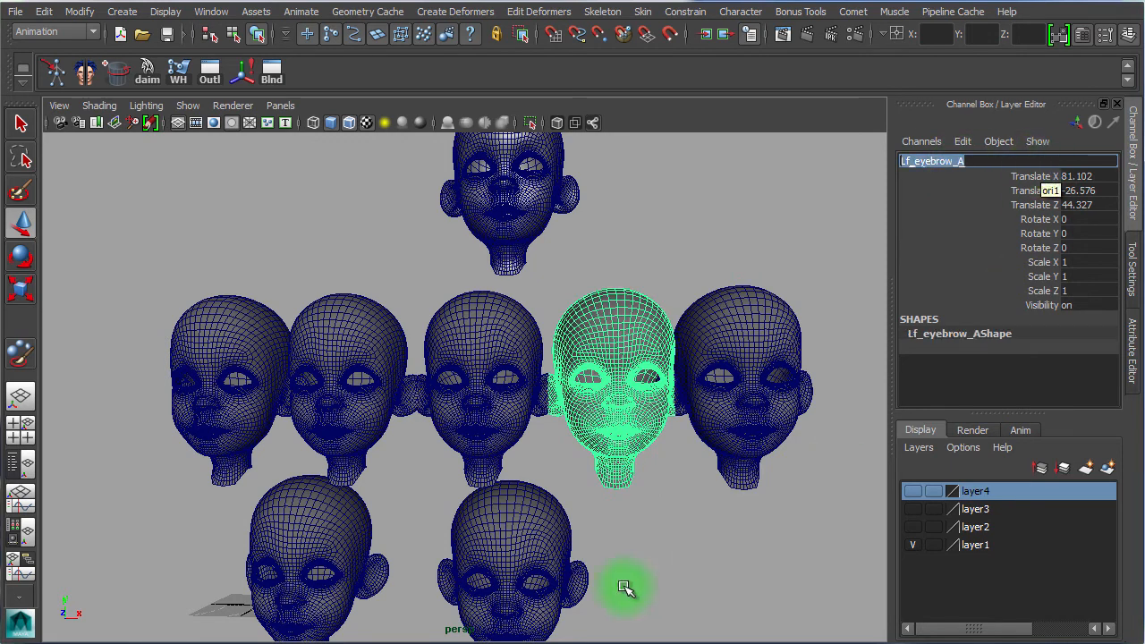
left_click(707, 537)
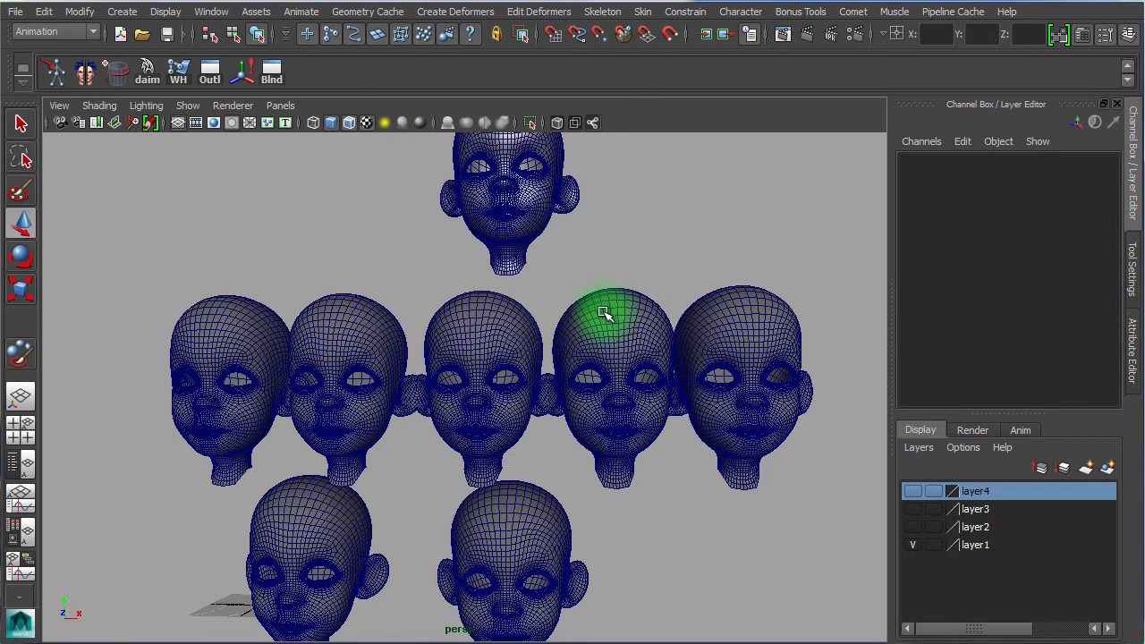
Reopen the Blend Shape window, set the Lf_eyebrow weight to 0.000 and delete blendShape1 from the base head
left_click(511, 327)
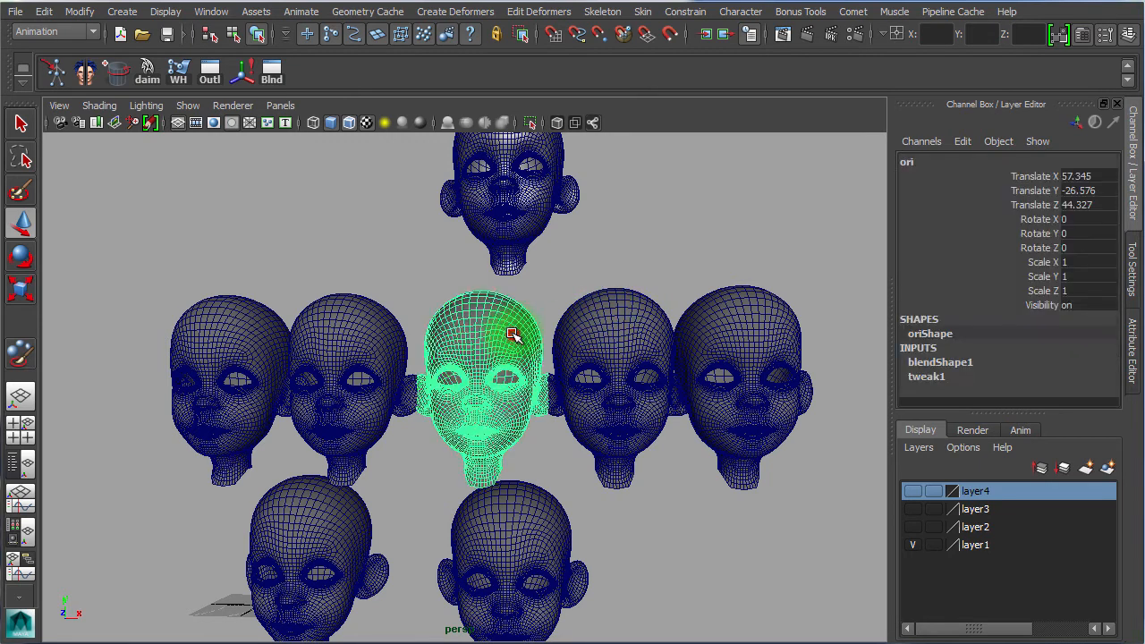
left_click(277, 71)
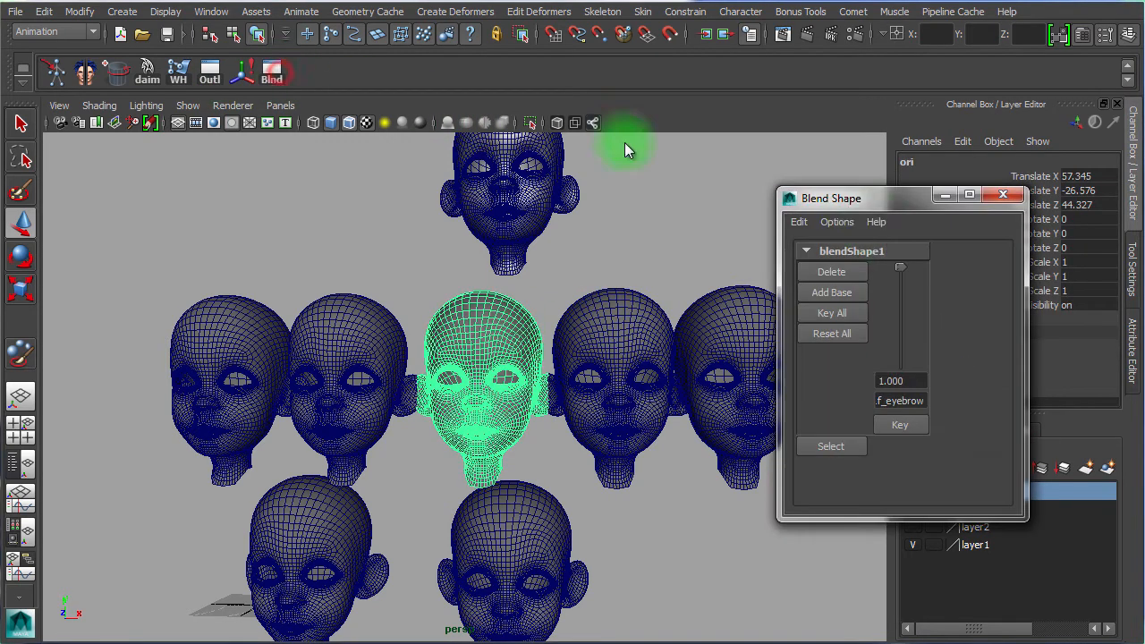
left_click_drag(868, 204, 836, 118)
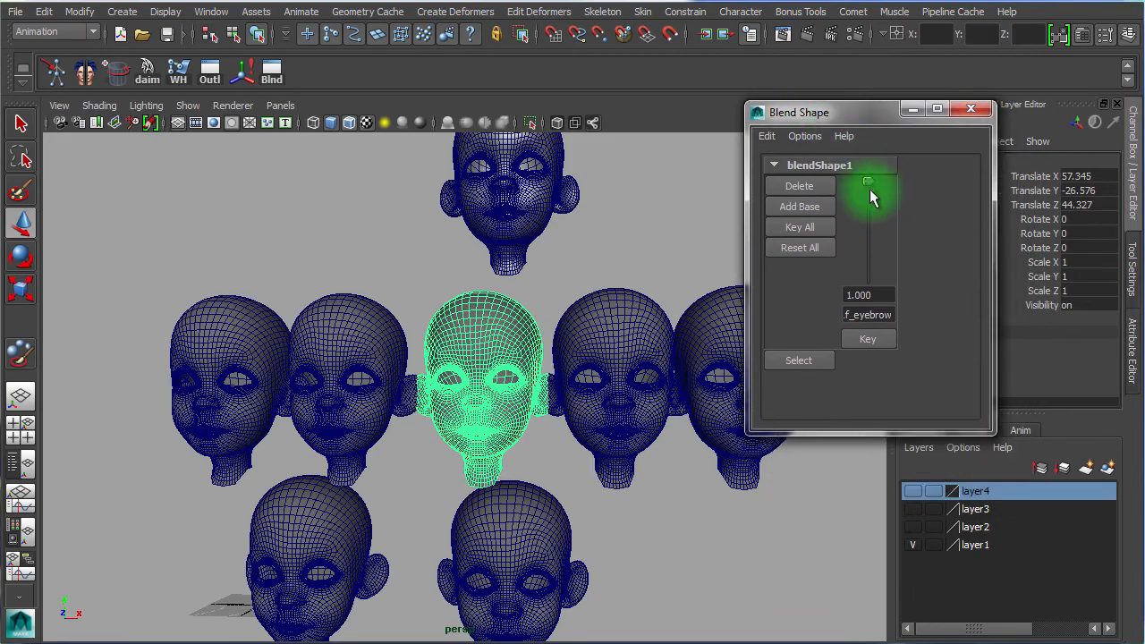
left_click_drag(872, 199, 882, 327)
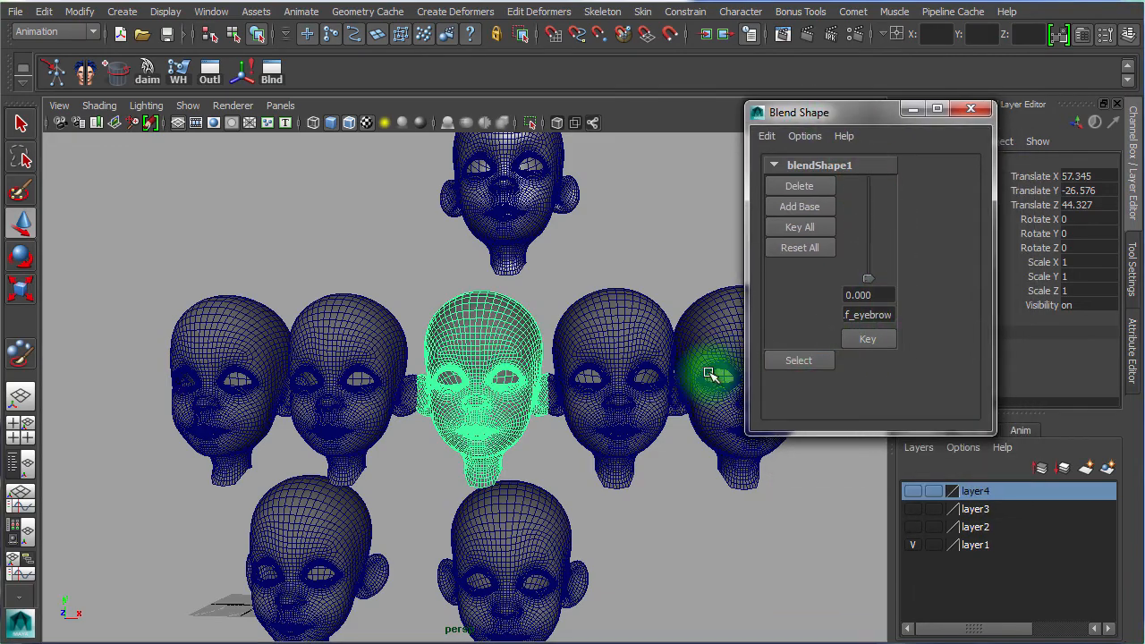
key("f")
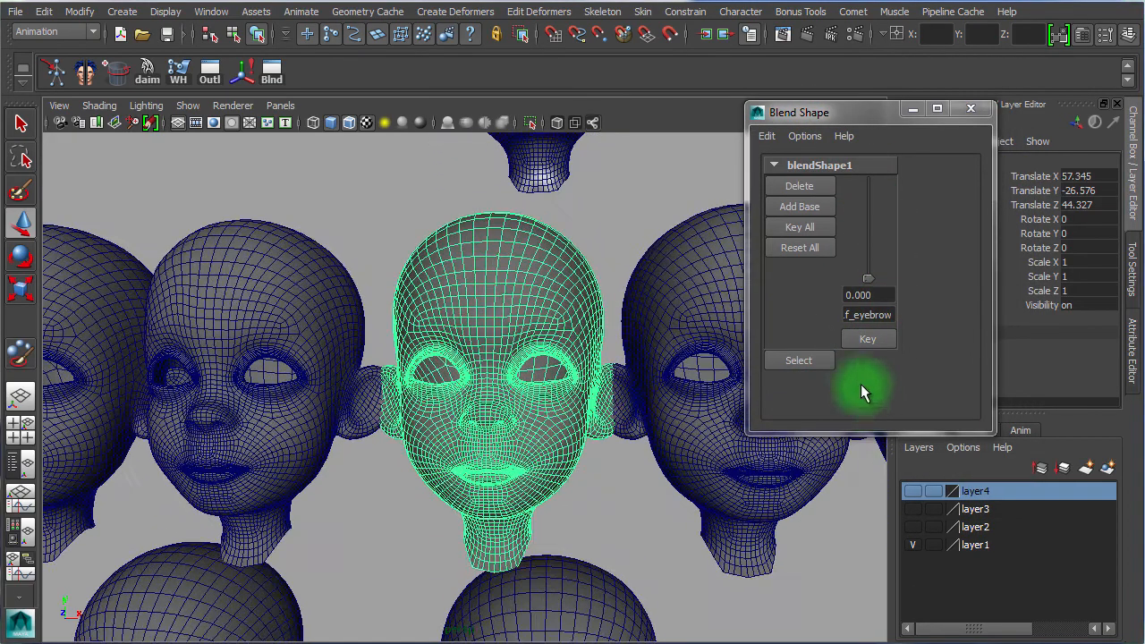
left_click(796, 188)
Create a new blend shape from the four partial eyebrow heads, selecting the middle base head last
right_click_drag(662, 491, 299, 358, "alt")
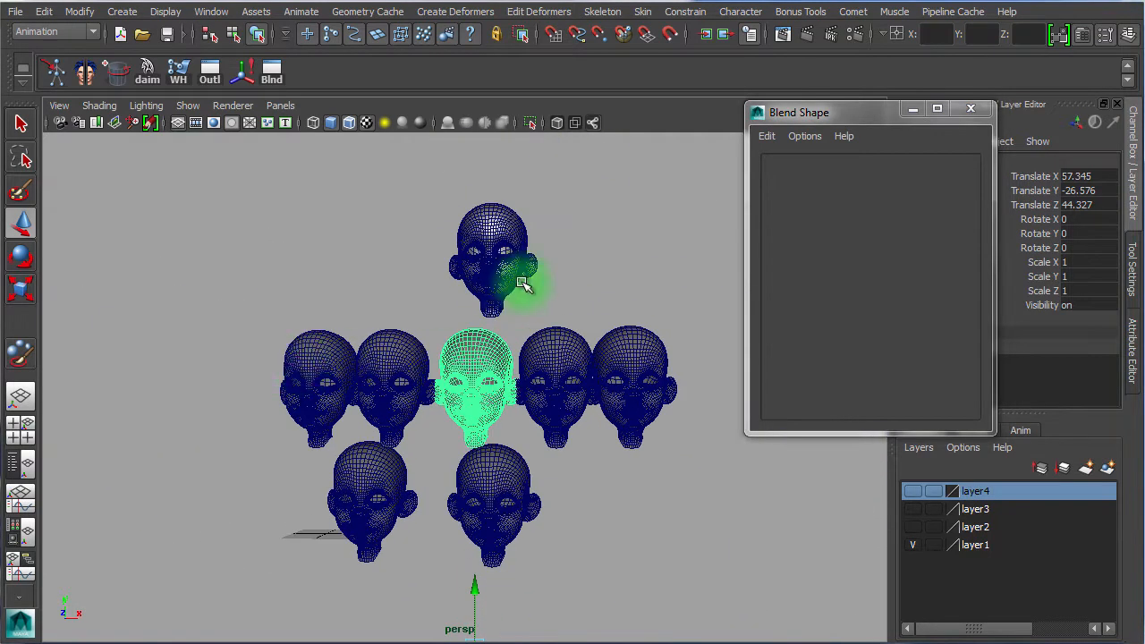
left_click(528, 250)
left_click(595, 247)
left_click(341, 342)
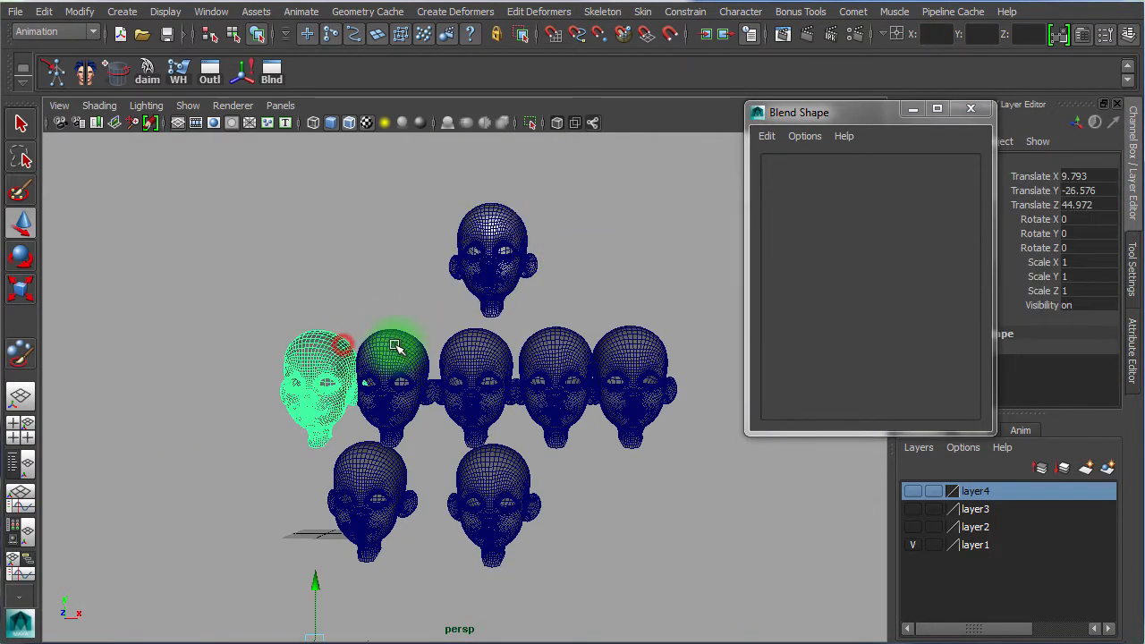
left_click(413, 341, "shift")
left_click(554, 340, "shift")
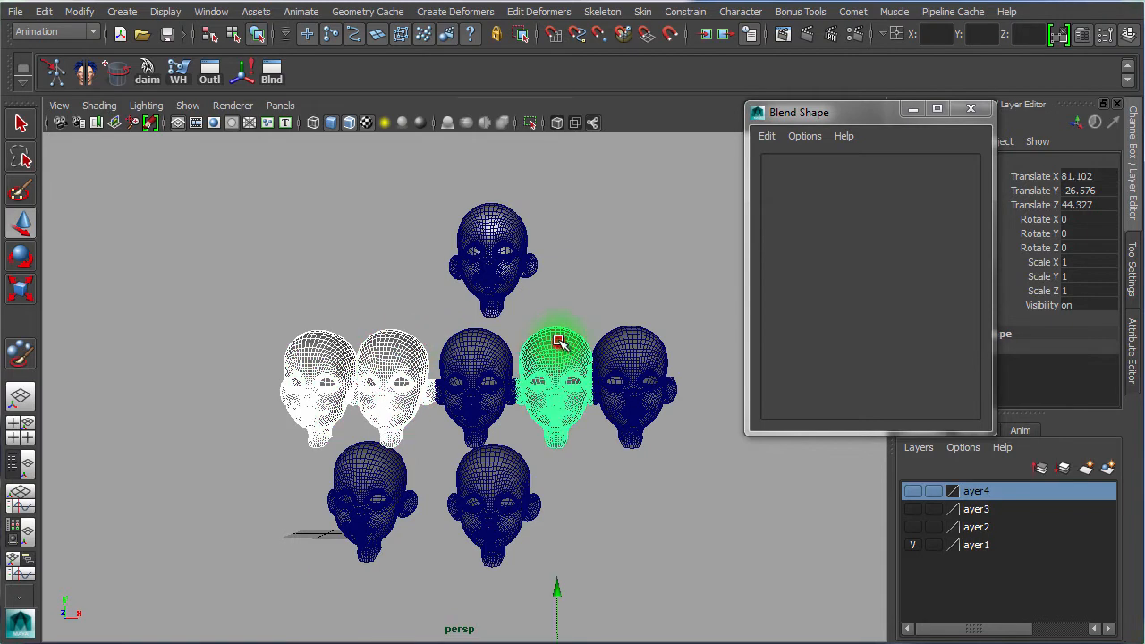
left_click(657, 340, "shift")
left_click(488, 351, "shift")
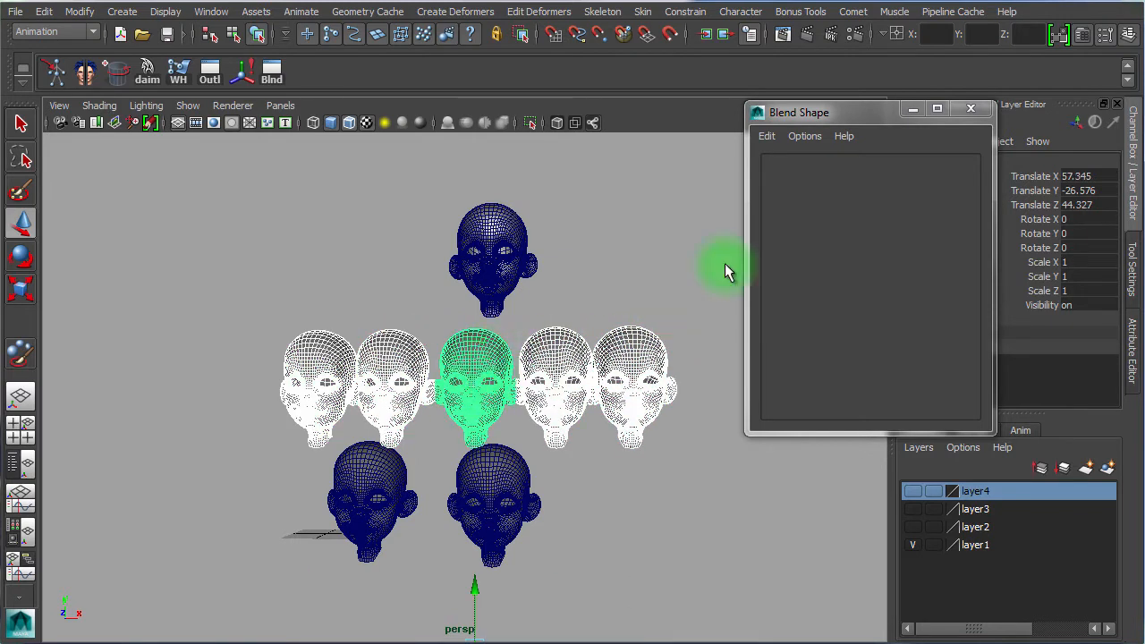
left_click(767, 137)
left_click(792, 163)
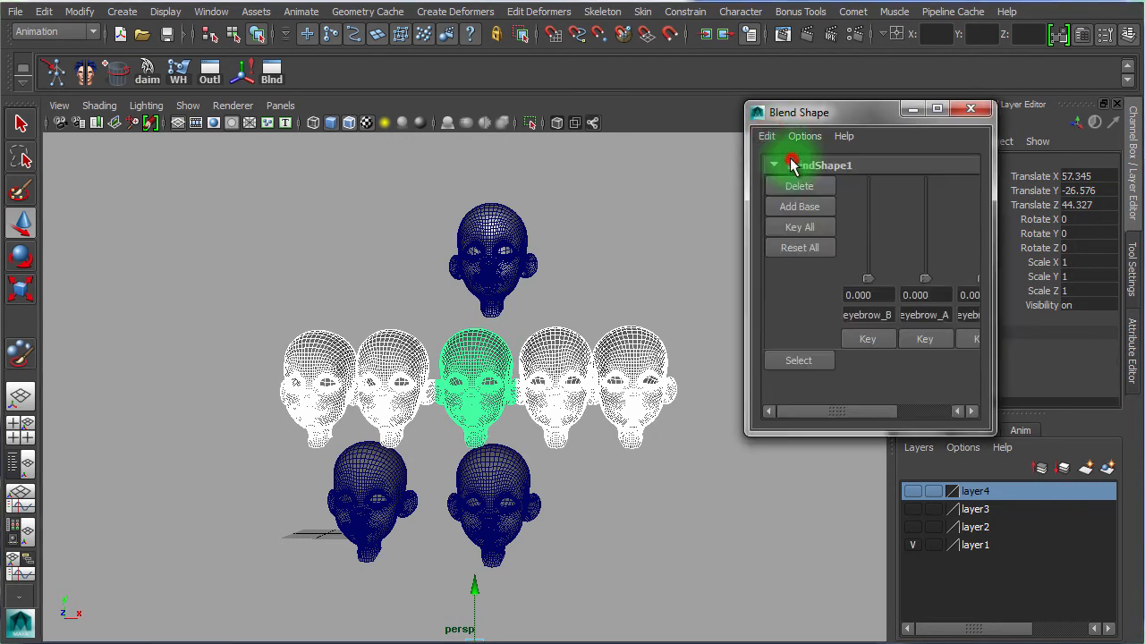
Widen the Blend Shape window to show all four eyebrow targets and set each weight to 1.000 on the base head
left_click_drag(745, 271, 646, 269)
left_click(680, 610)
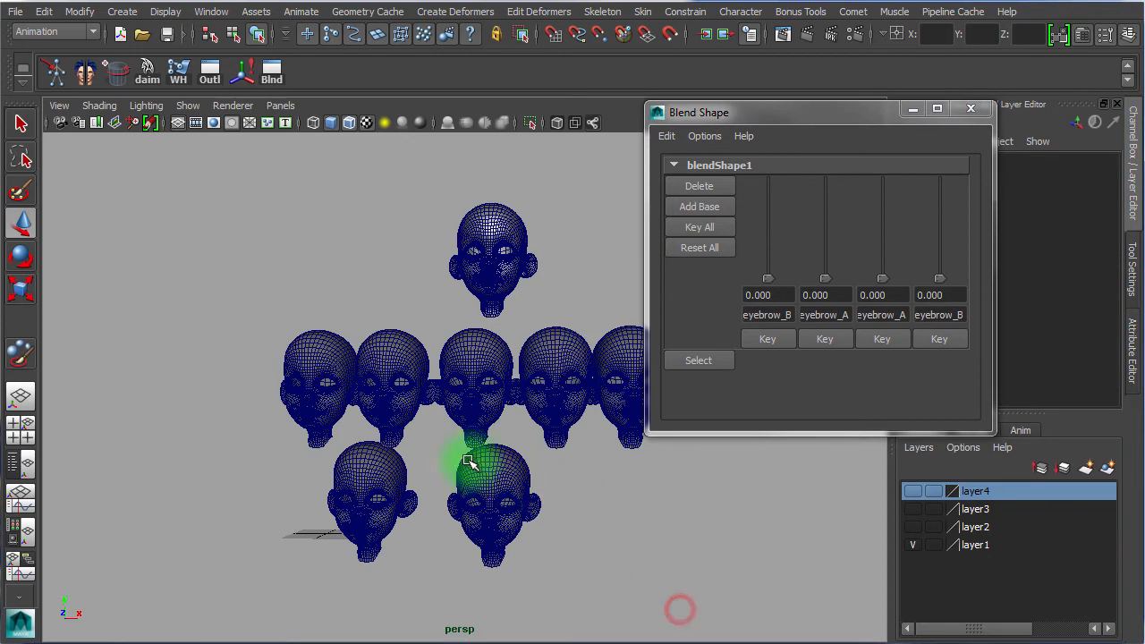
scroll(485, 383, "up", 5)
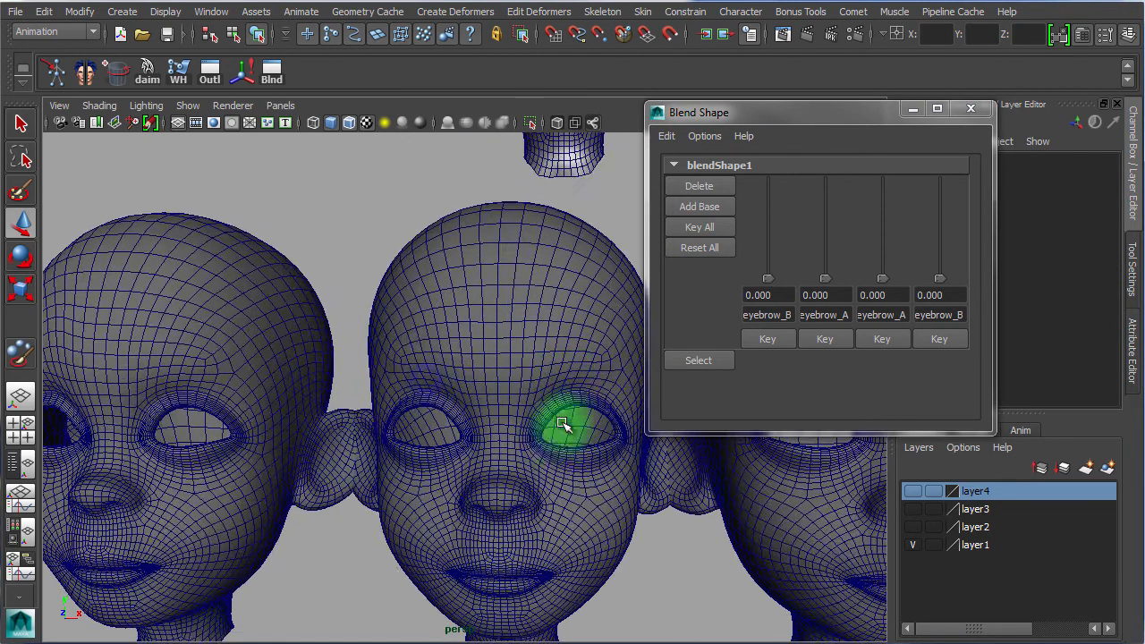
key("alt+space")
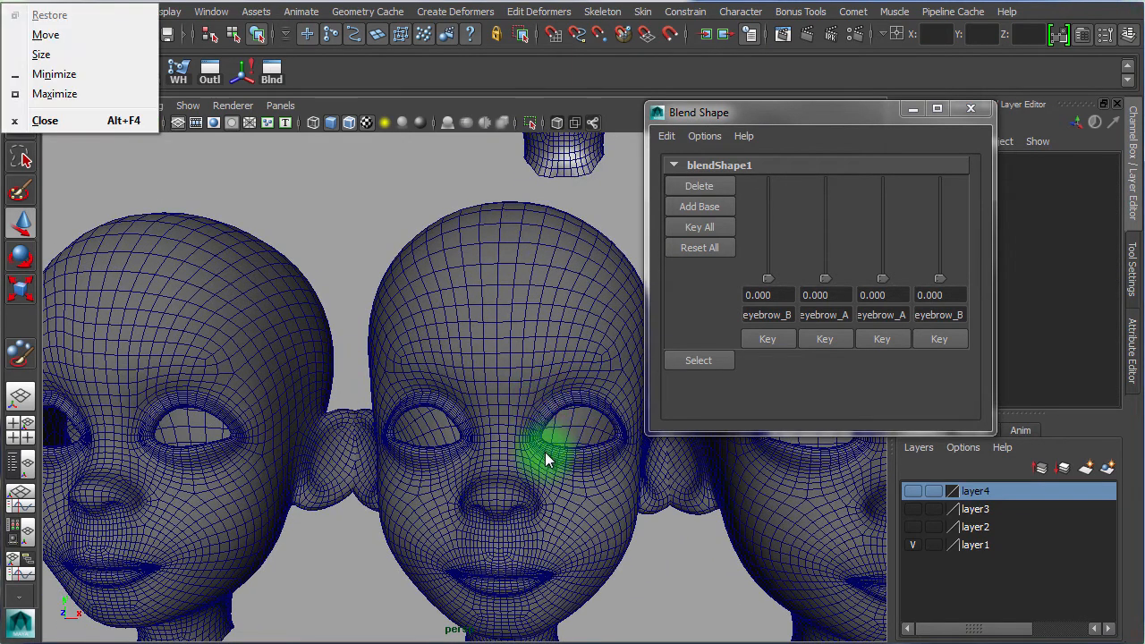
key("Escape")
middle_click_drag(685, 549, 567, 531, "alt")
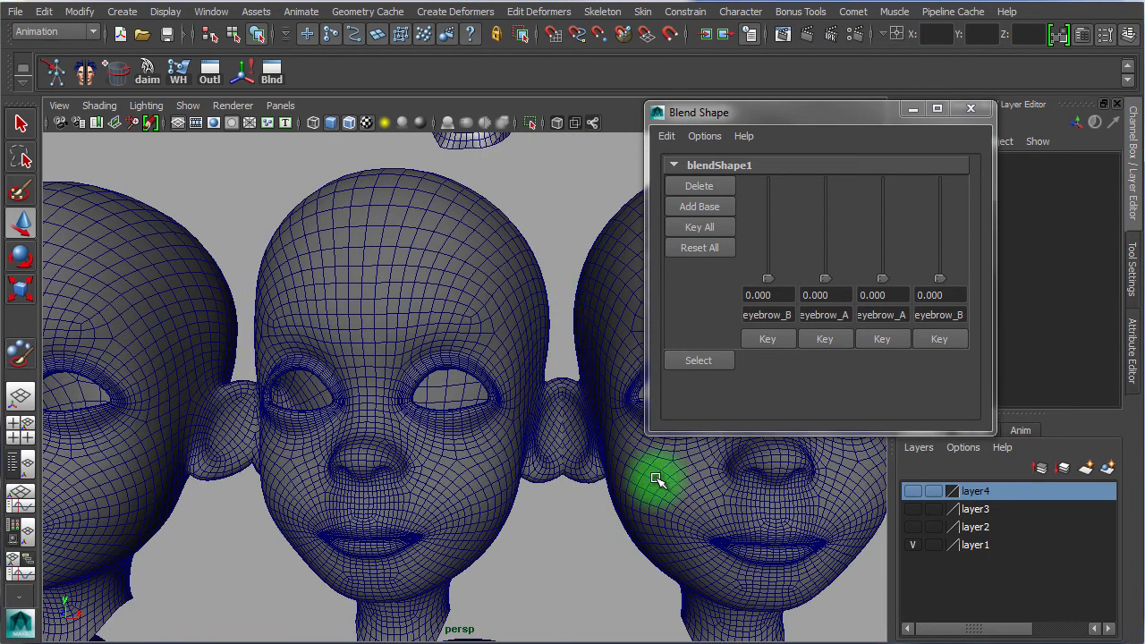
left_click_drag(771, 286, 771, 140)
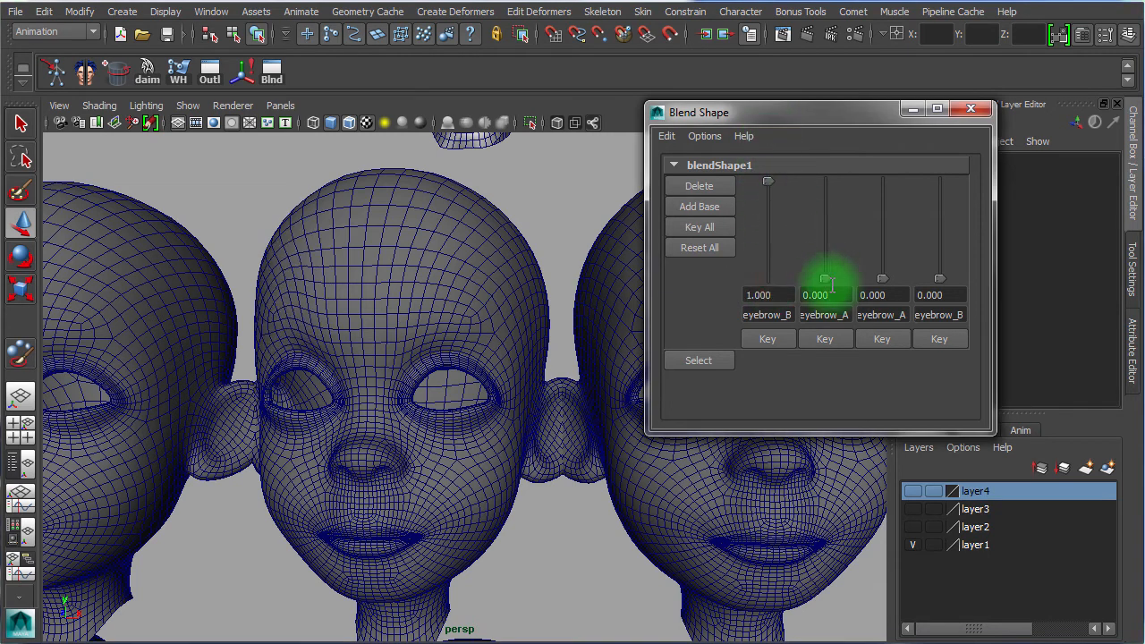
left_click_drag(829, 278, 818, 134)
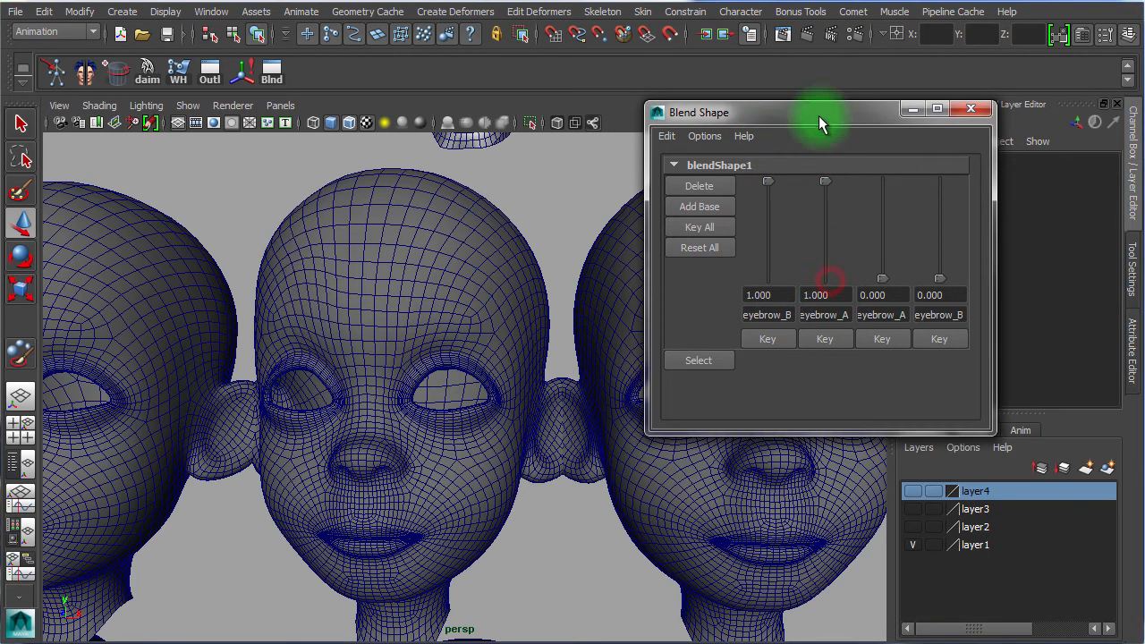
left_click_drag(887, 281, 875, 177)
left_click_drag(939, 278, 930, 134)
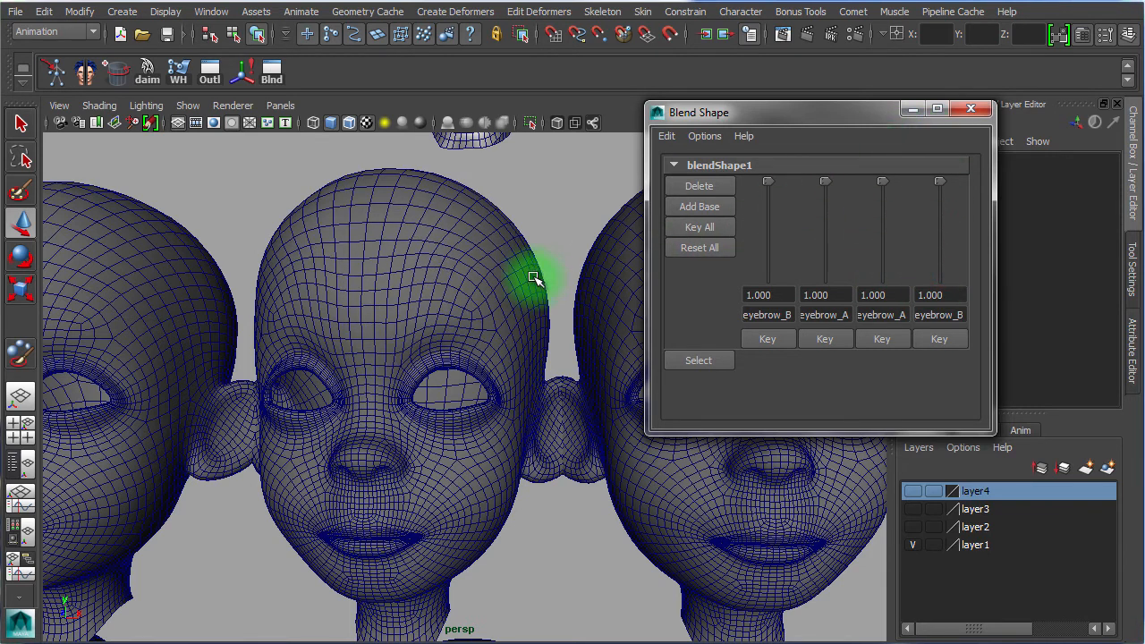